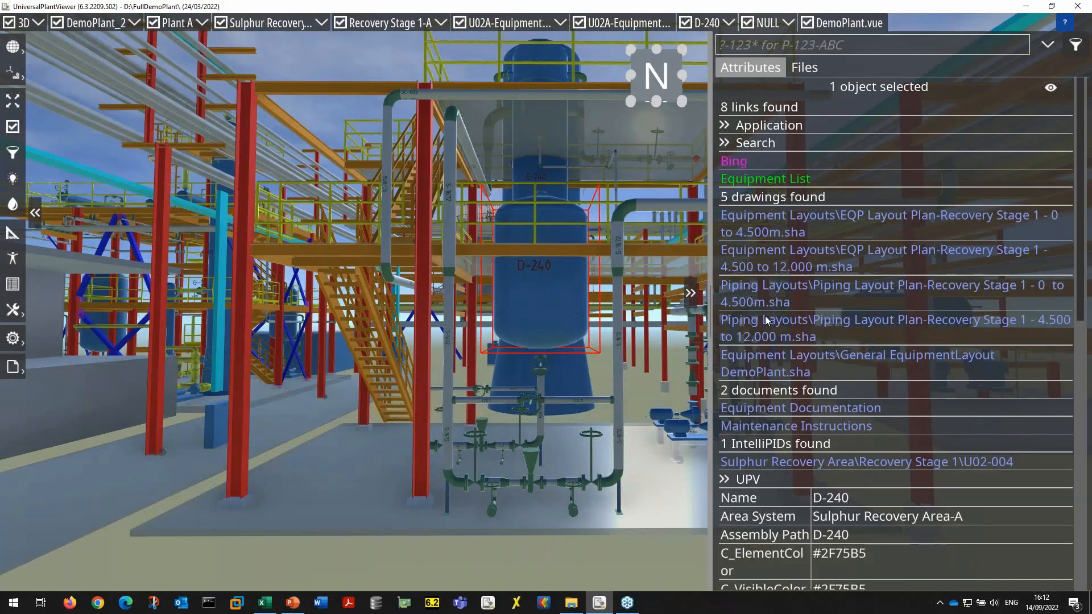
# Open D-240's Equipment Documentation and Maintenance Instructions, followed by its linked P&ID U02-004
pyautogui.click(765, 407)
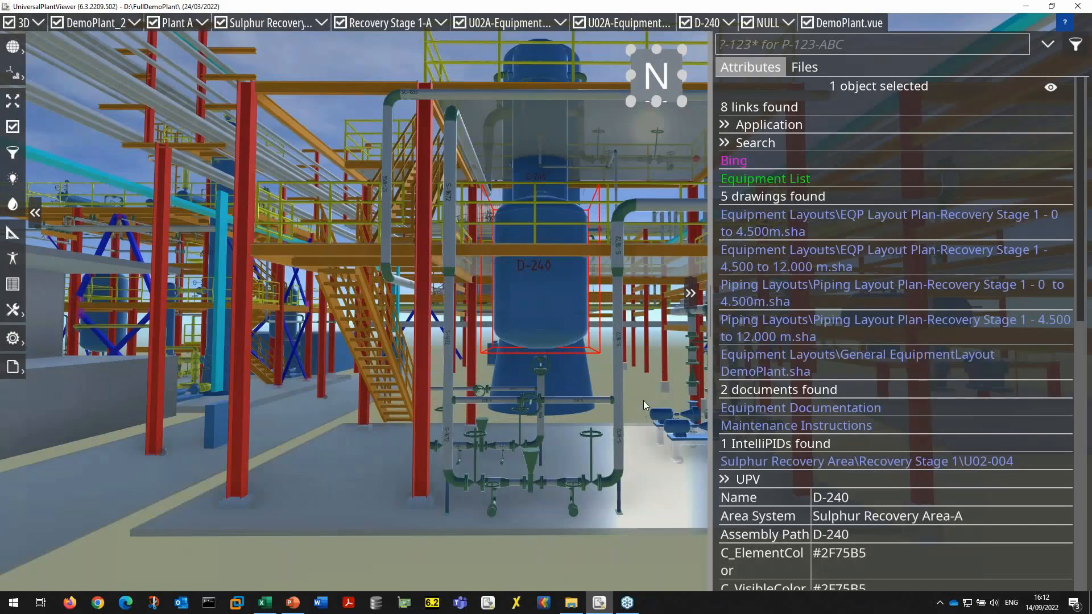
pyautogui.click(770, 425)
pyautogui.click(774, 462)
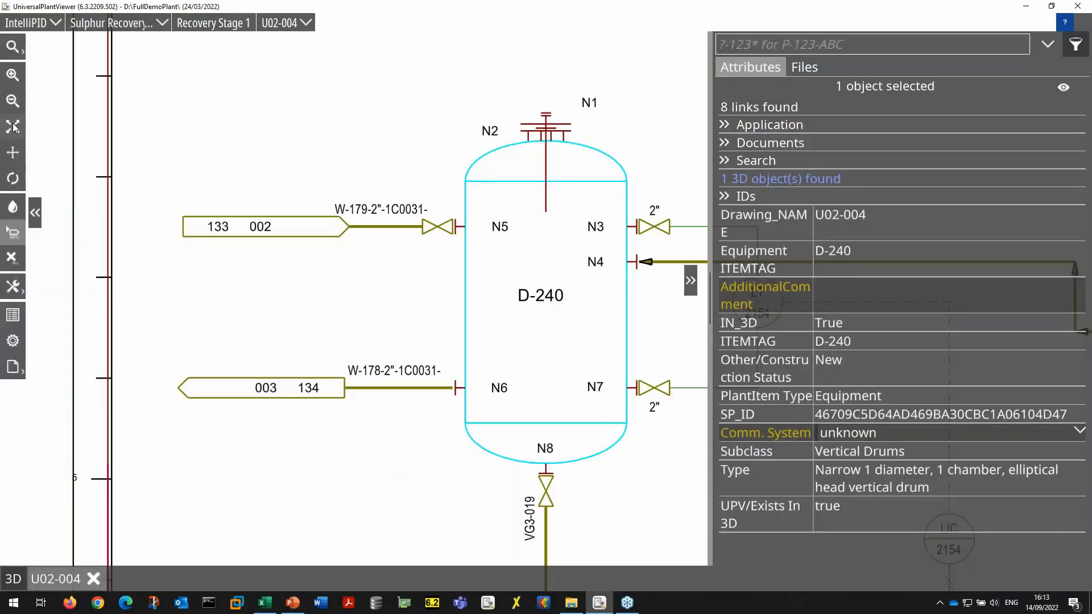
# Fit the P&ID in view, select vessel D-240 on it and go to its linked 3D object
pyautogui.click(225, 132)
pyautogui.click(25, 128)
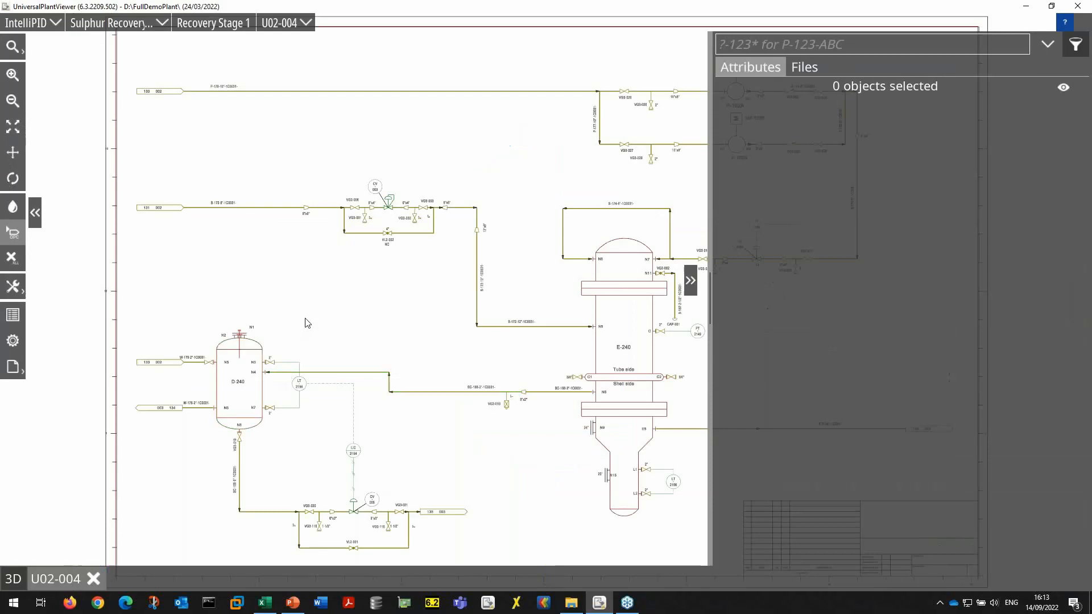
pyautogui.click(264, 395)
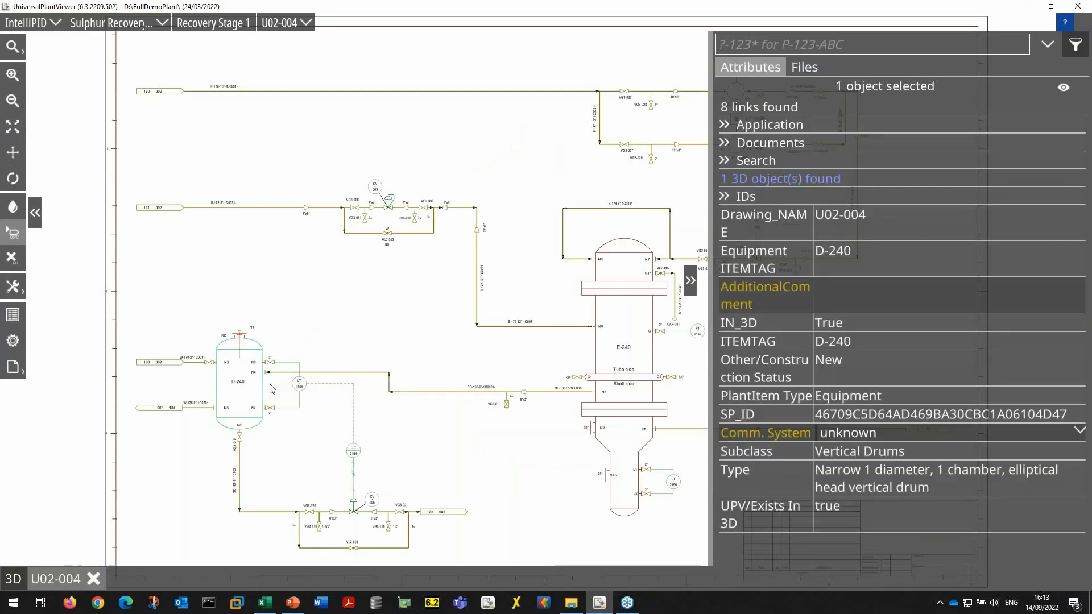
pyautogui.click(751, 180)
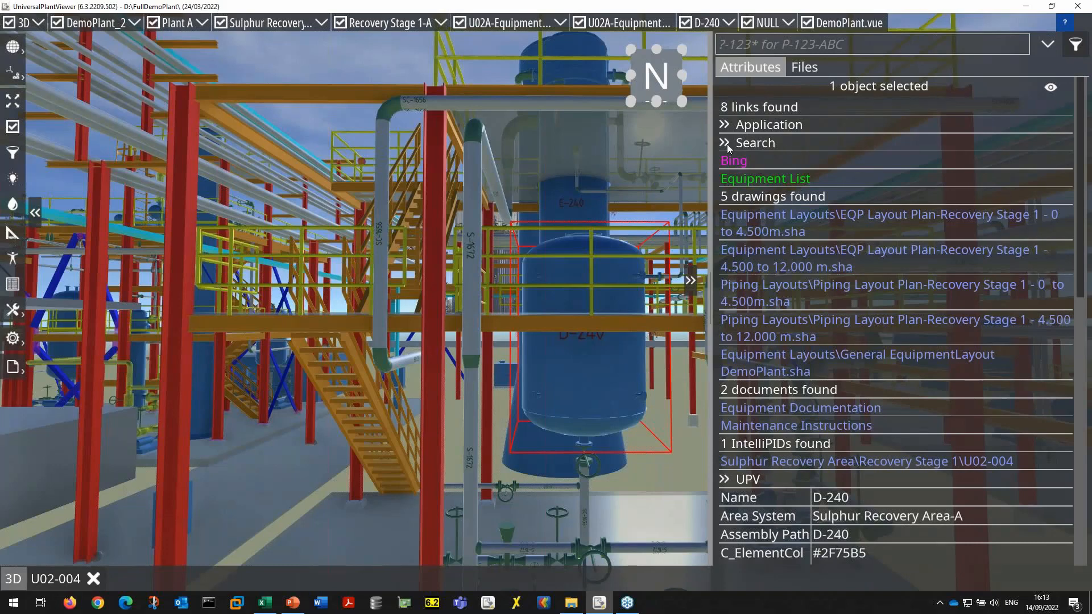
# Open the e-mail draft linked to D-240, examine its prefilled subject and UID text, and close it unsent
pyautogui.click(725, 126)
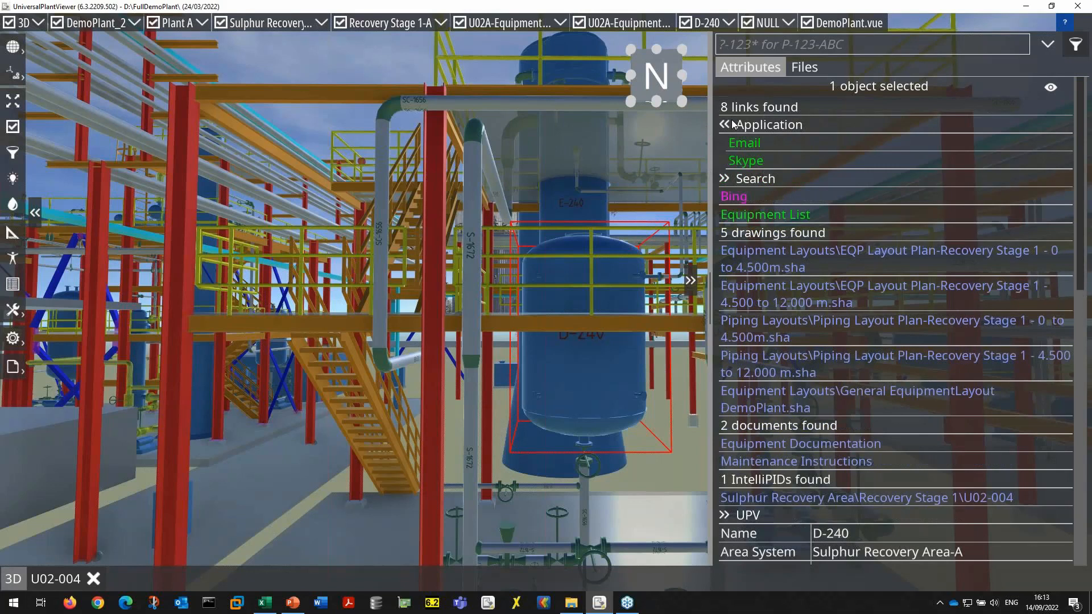
pyautogui.click(755, 145)
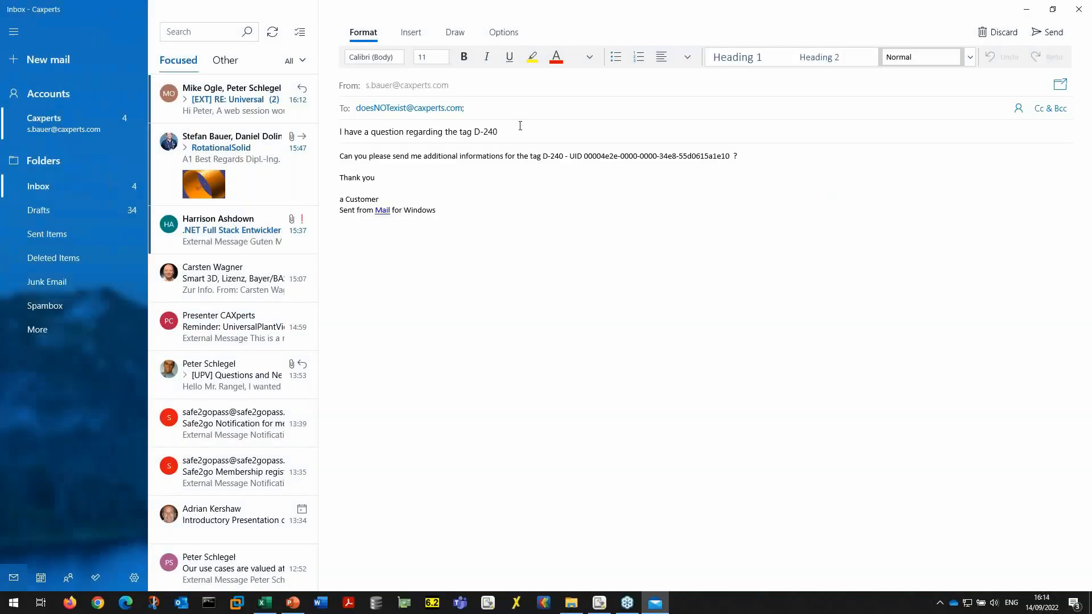
pyautogui.moveTo(520, 126); pyautogui.dragTo(340, 132)
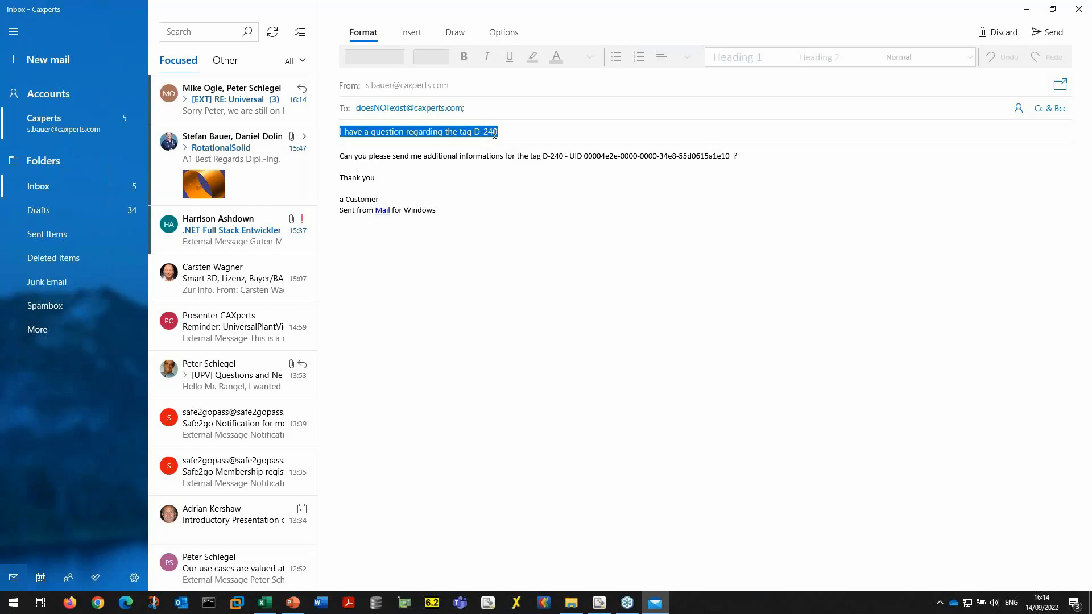
pyautogui.moveTo(748, 156); pyautogui.dragTo(569, 155)
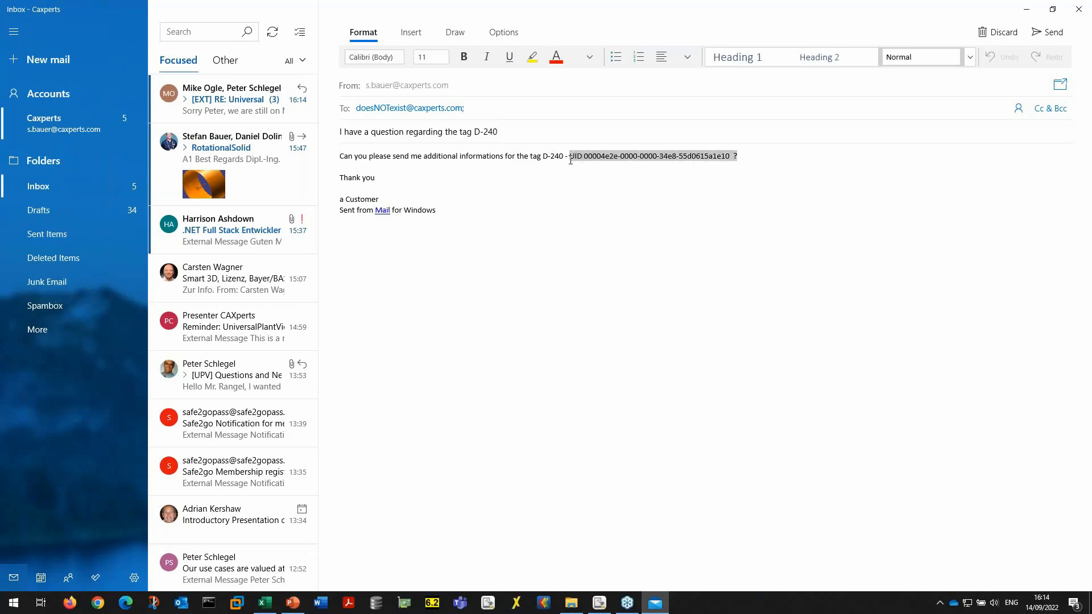
pyautogui.click(1087, 13)
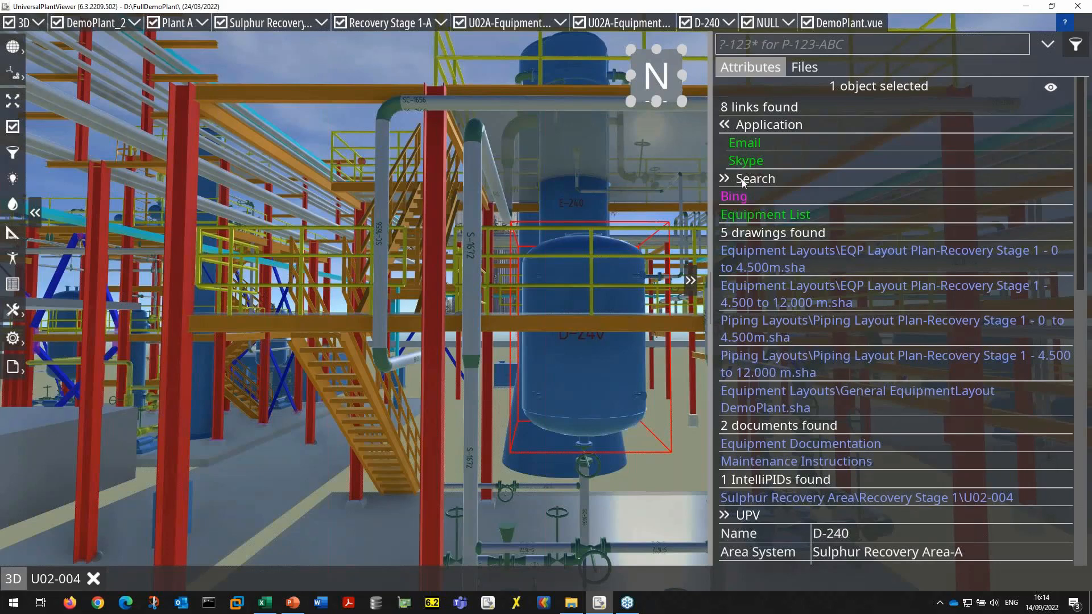
pyautogui.click(724, 125)
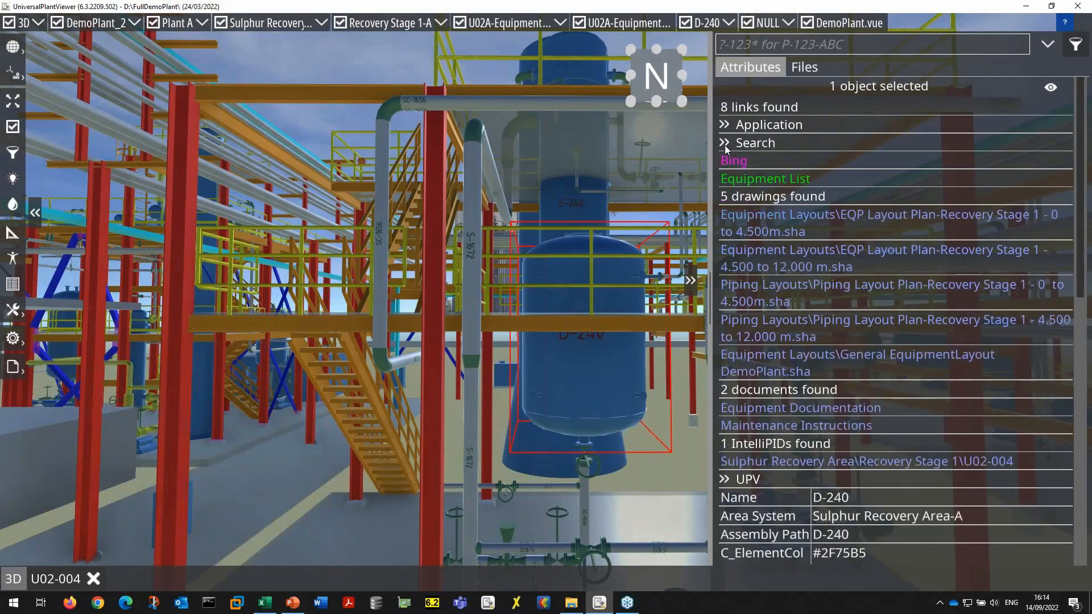
# Search Bing for D-240 through the vessel's search links, look over the results and close the browser
pyautogui.click(725, 145)
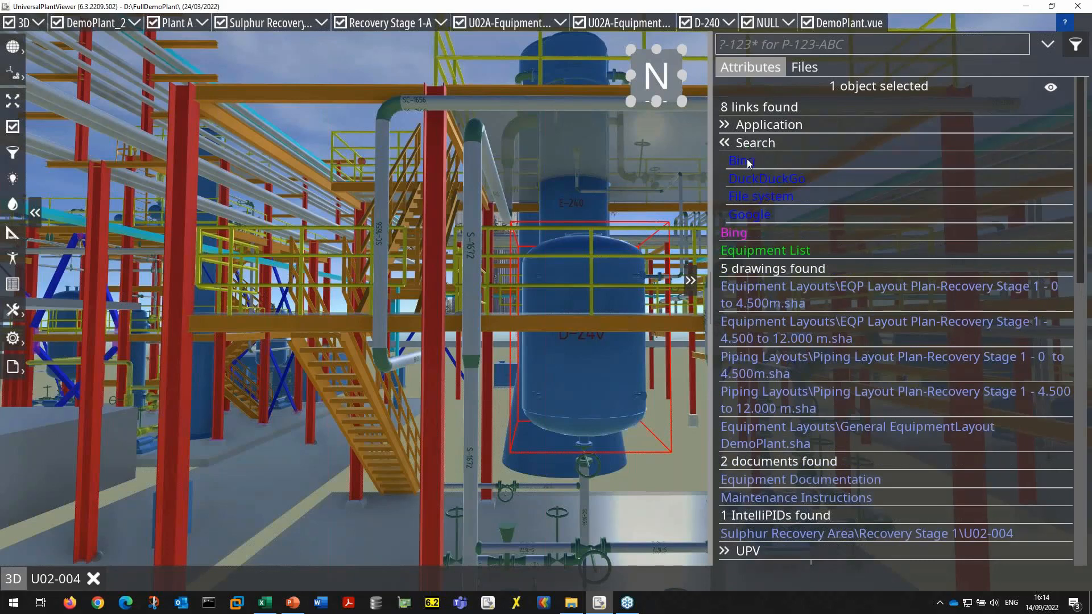
pyautogui.click(741, 161)
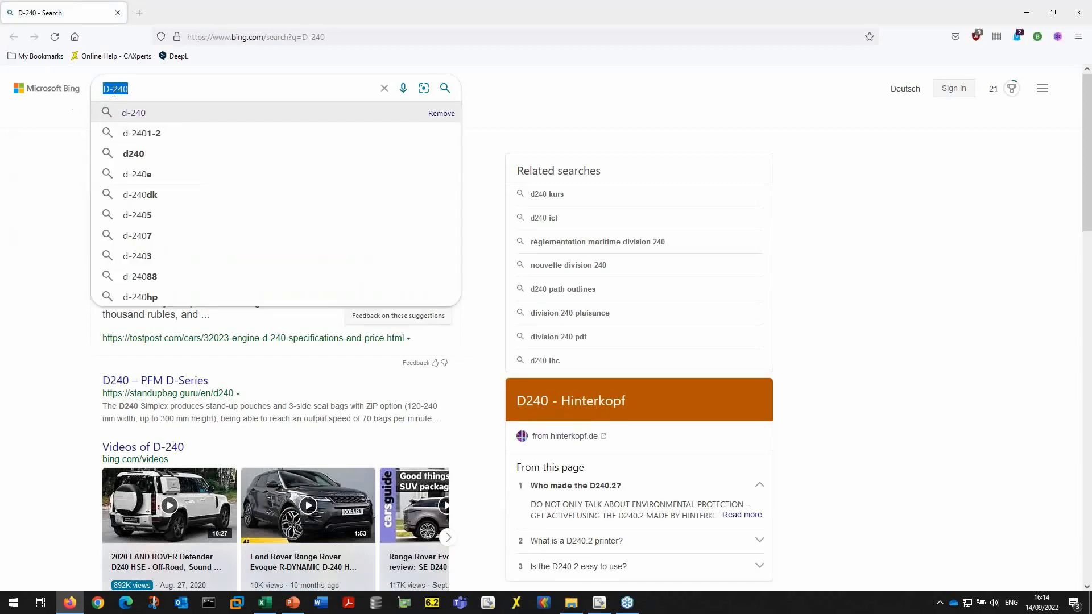
pyautogui.click(54, 252)
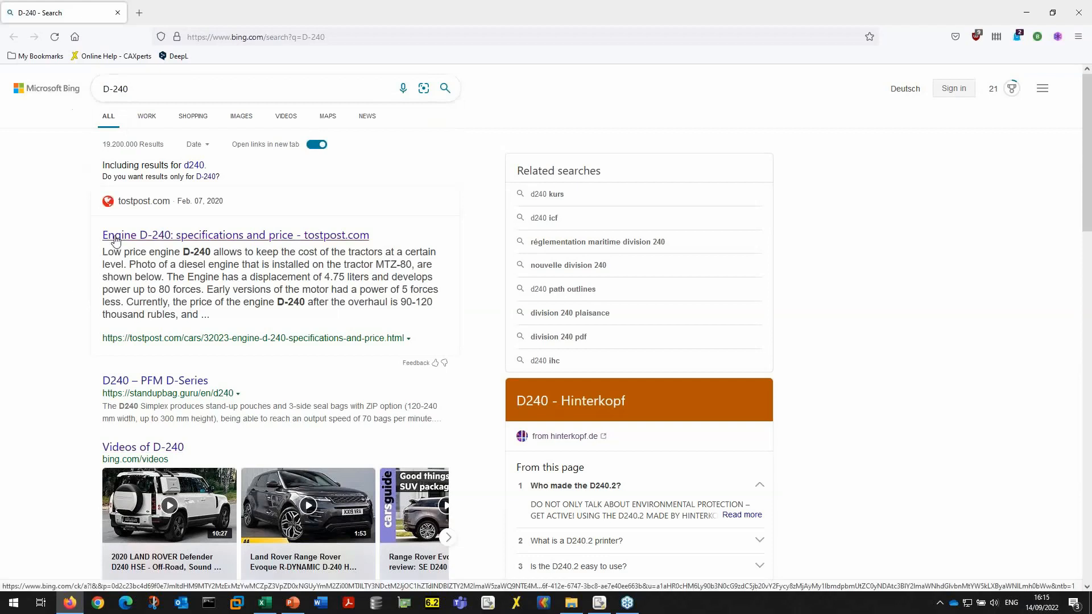
pyautogui.click(1081, 14)
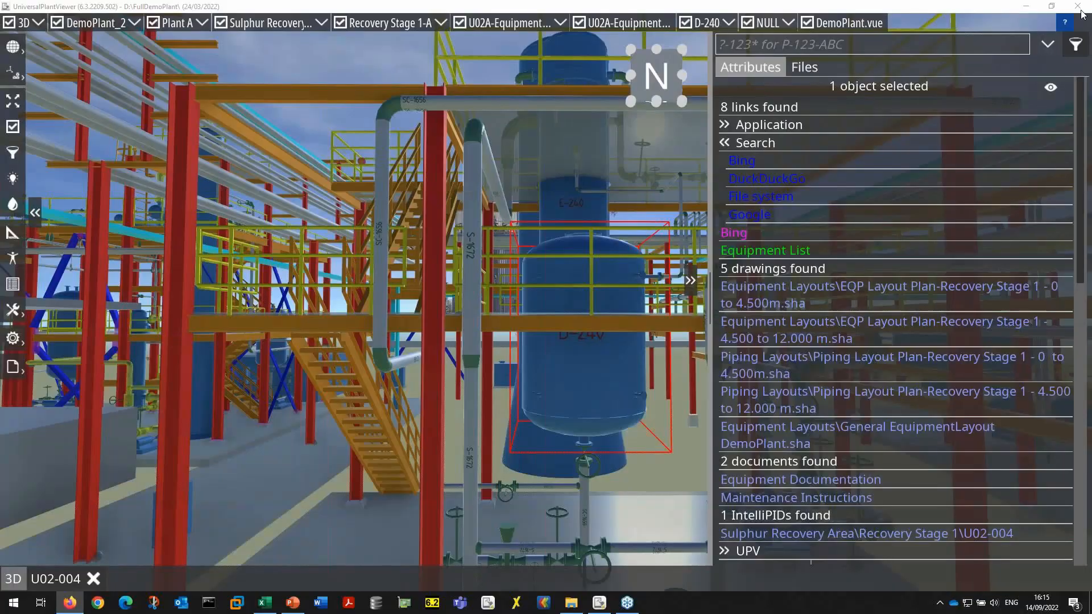
pyautogui.click(726, 142)
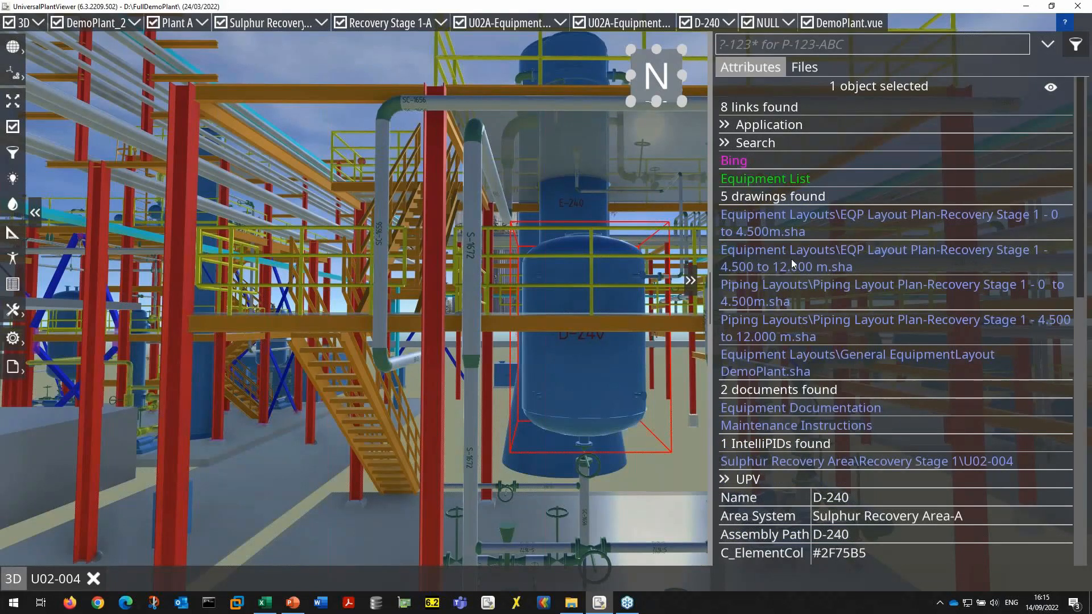
# Open the Equipment List workbook linked to D-240 and browse its equipment links
pyautogui.click(769, 179)
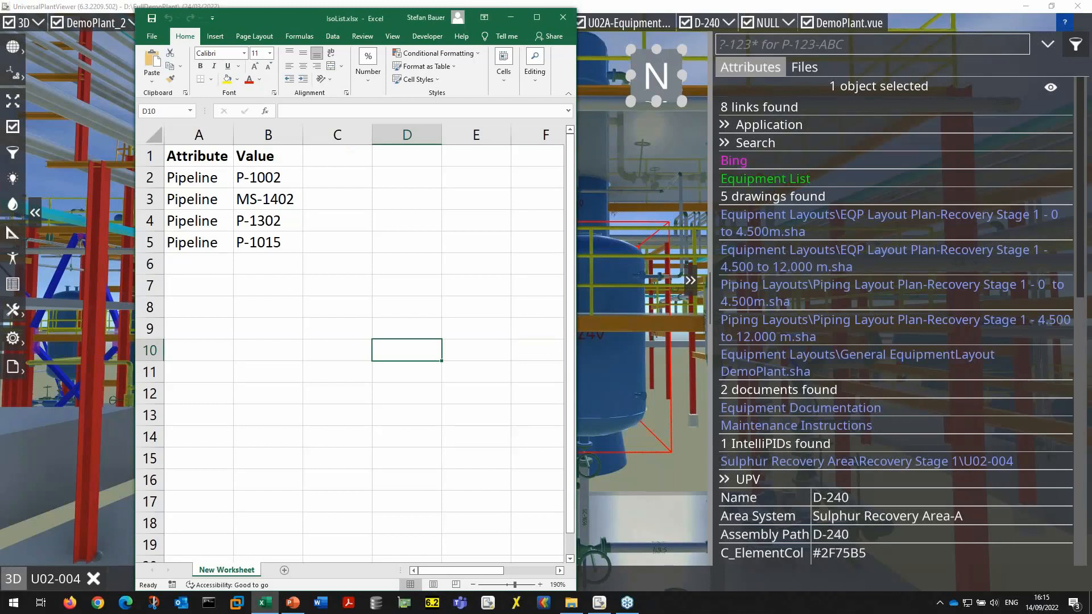
pyautogui.moveTo(332, 40); pyautogui.dragTo(344, 14)
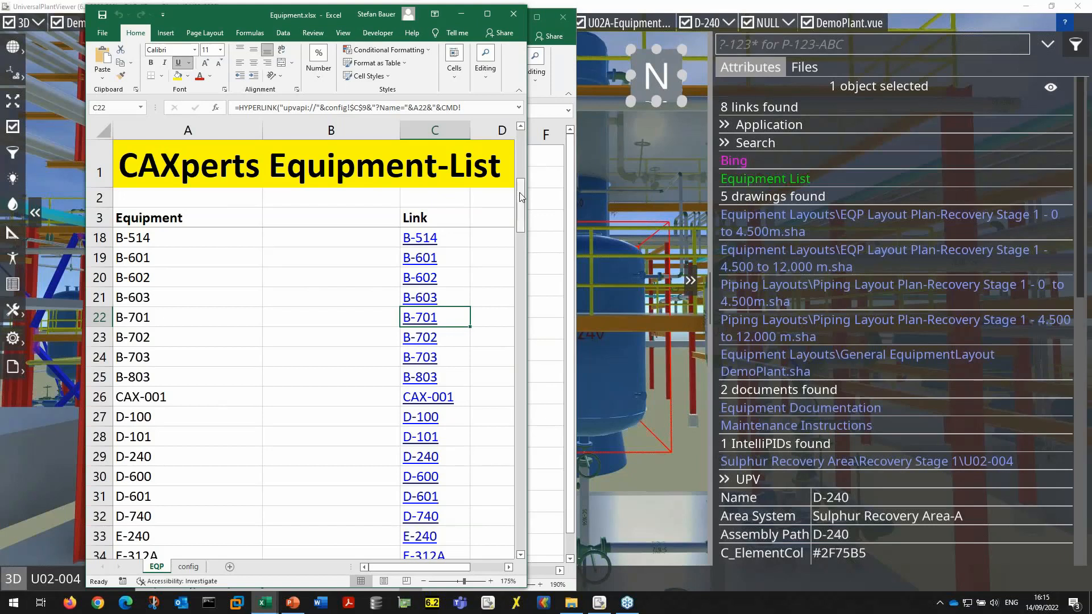
pyautogui.scroll(3, 442, 291)
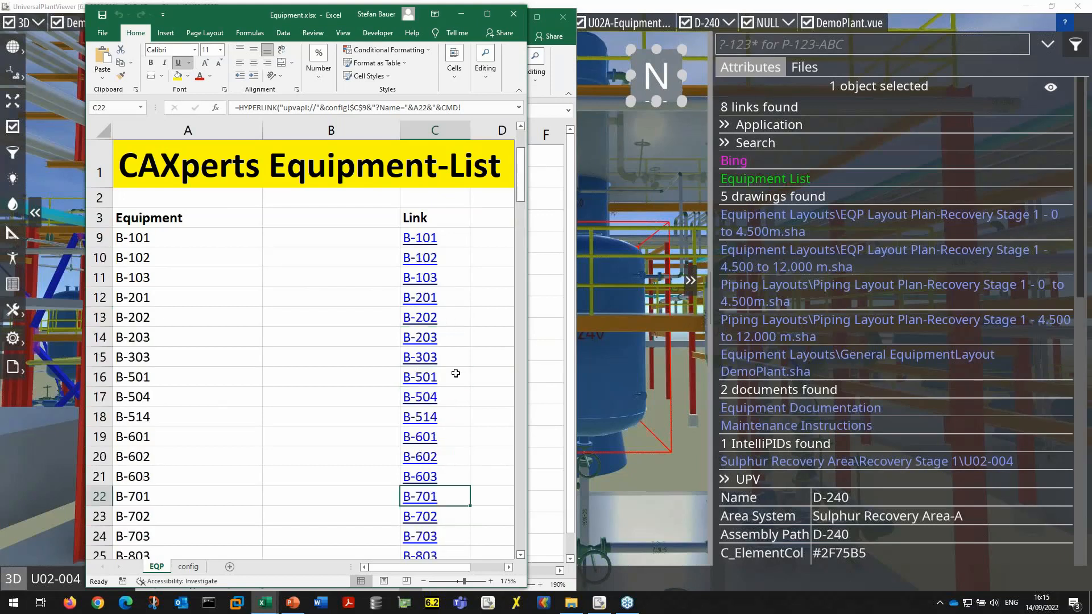
pyautogui.scroll(-1, 438, 397)
# Follow the B-603 link in the equipment list, check its target address and allow it to open in the 3D model
pyautogui.click(427, 418)
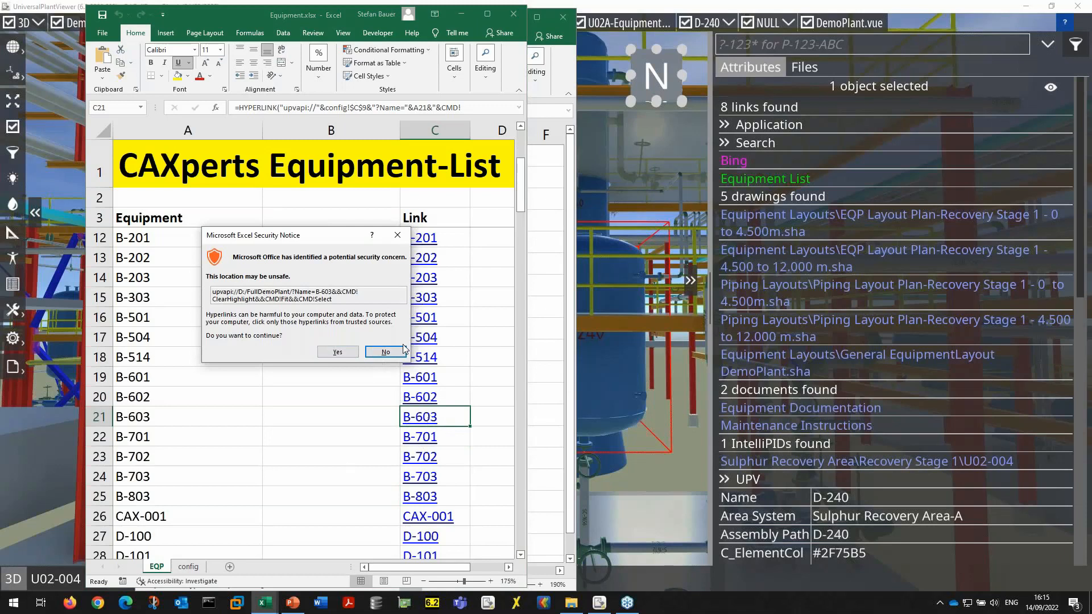
pyautogui.moveTo(335, 300); pyautogui.dragTo(194, 284)
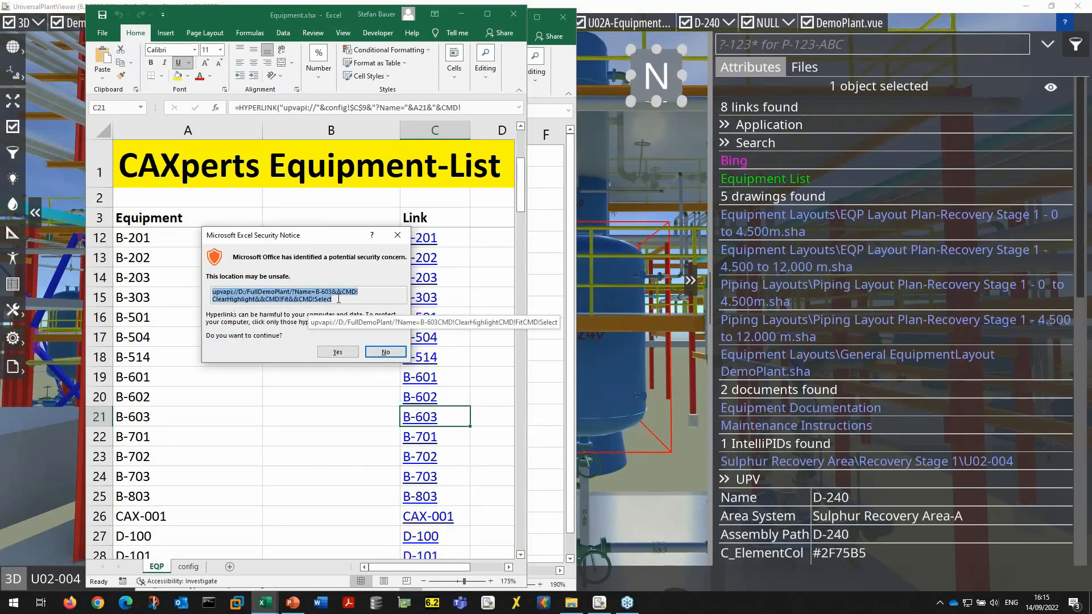
pyautogui.click(342, 352)
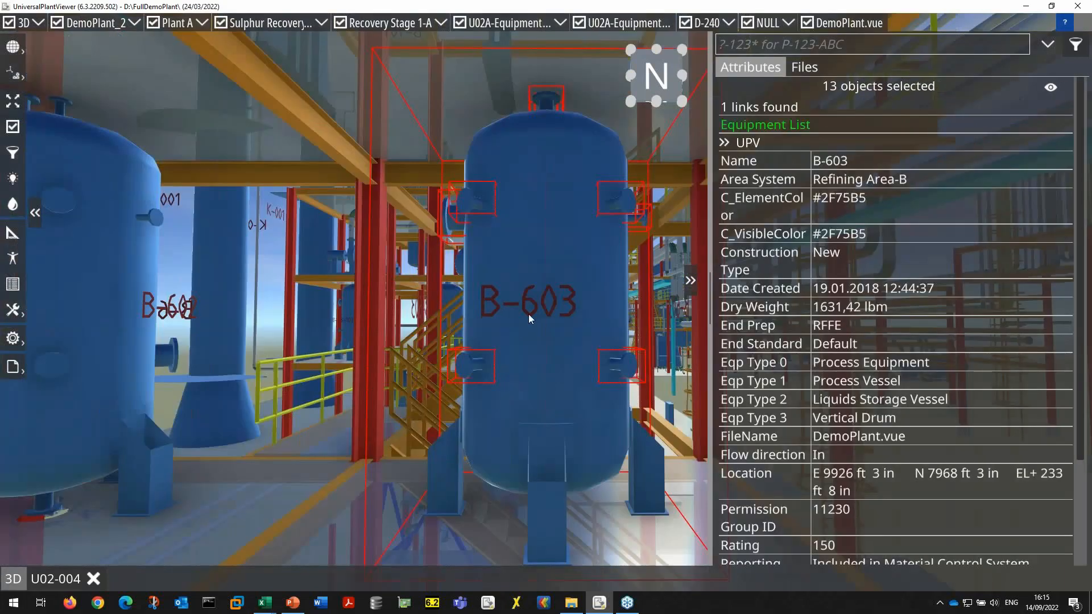
# Colour the selected B-603 vessel magenta
pyautogui.click(13, 204)
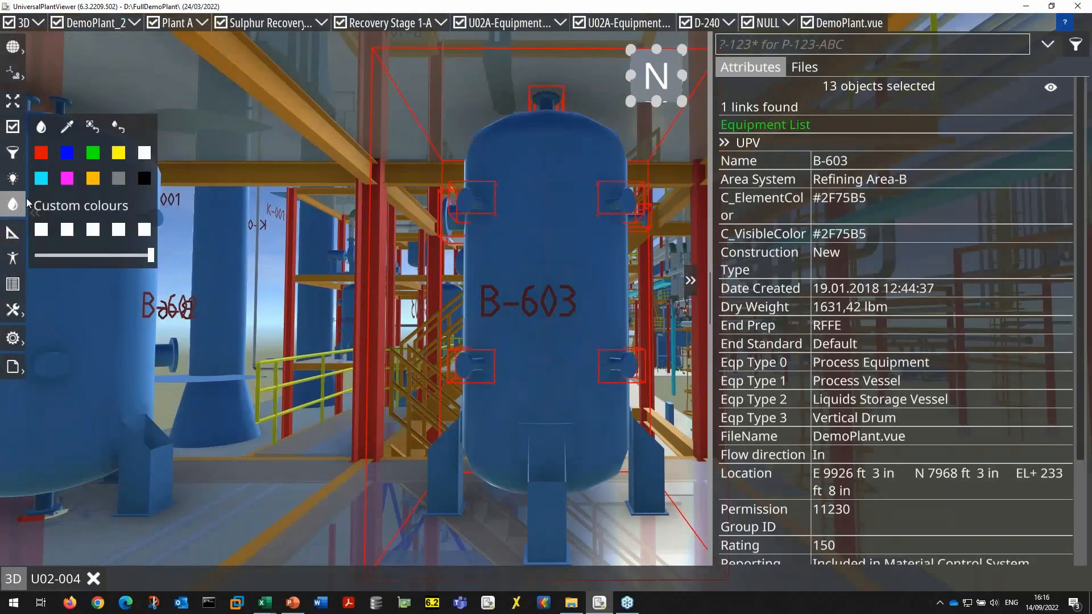
pyautogui.click(76, 180)
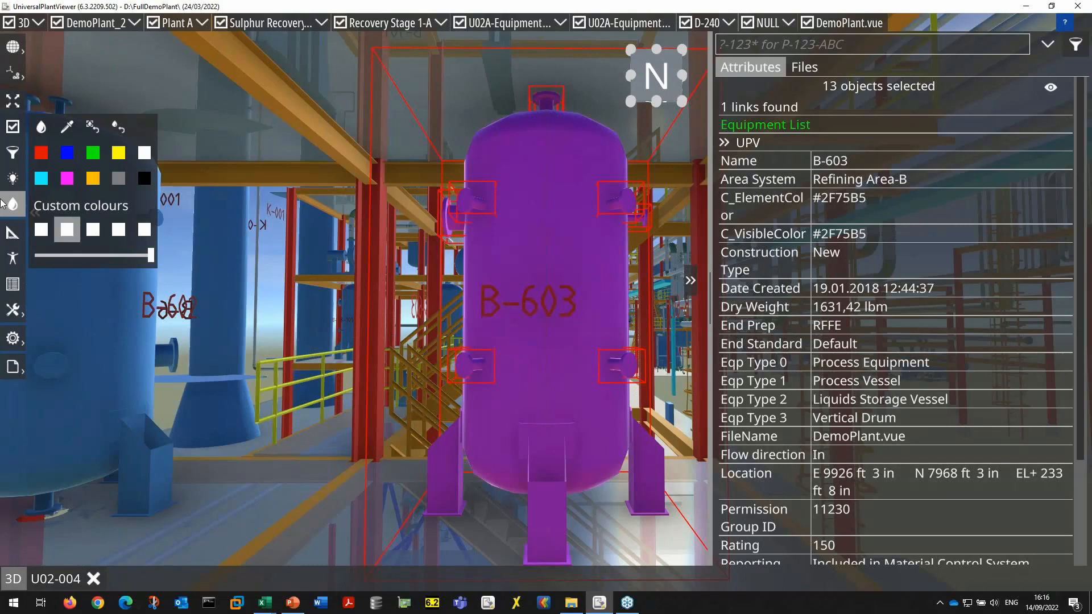
pyautogui.click(12, 202)
# Return the 3D model to its home view, select vessel D-240 and open EQP Layout Plan-Recovery Stage 1 - 0 to 4.500m.sha
pyautogui.click(16, 52)
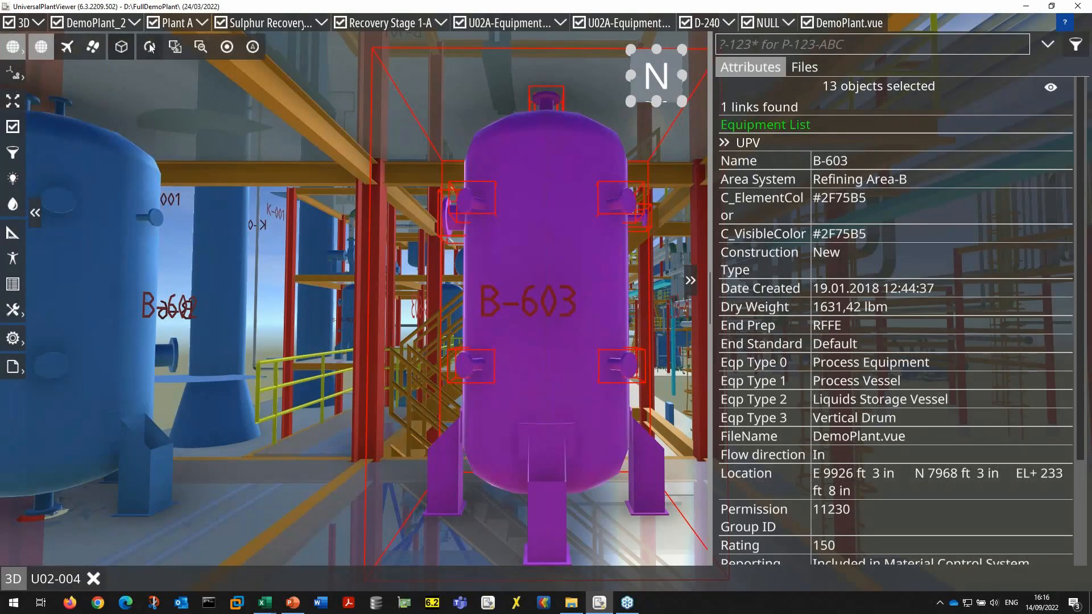
pyautogui.press('Home')
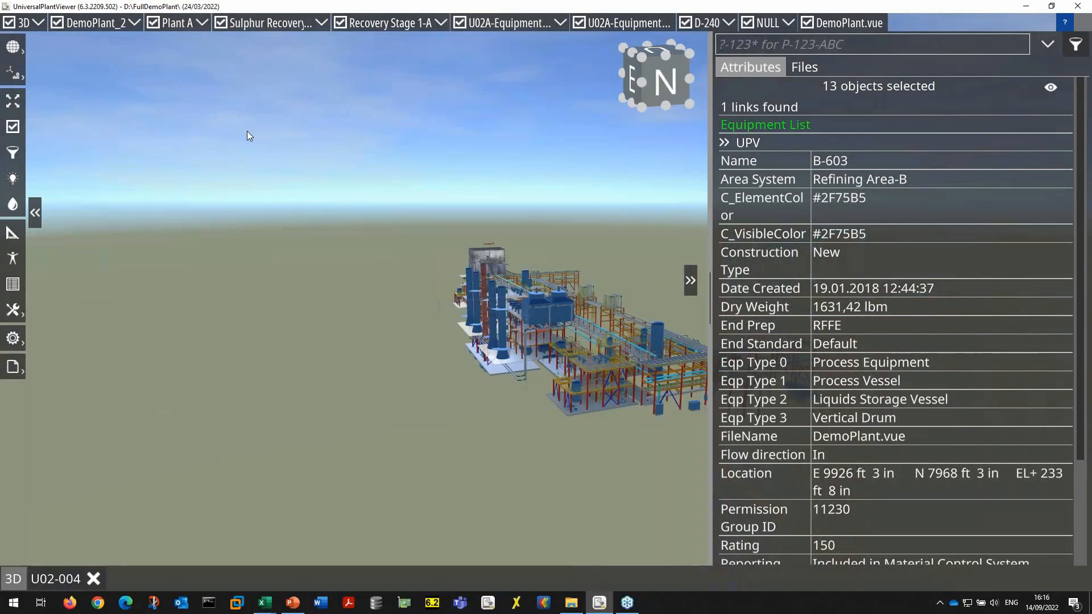
pyautogui.press('Home')
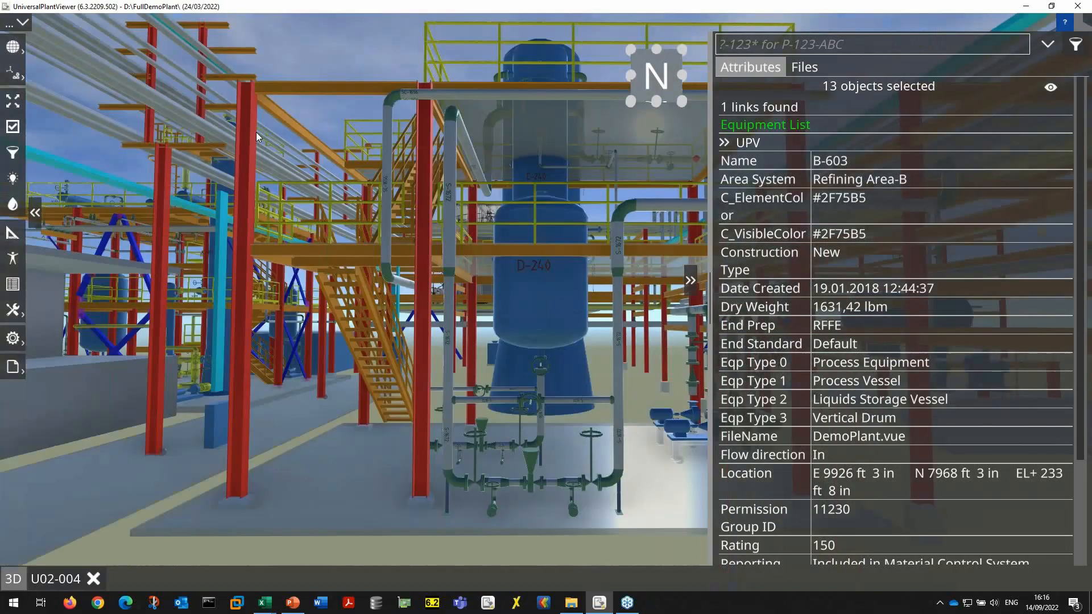
pyautogui.click(541, 302)
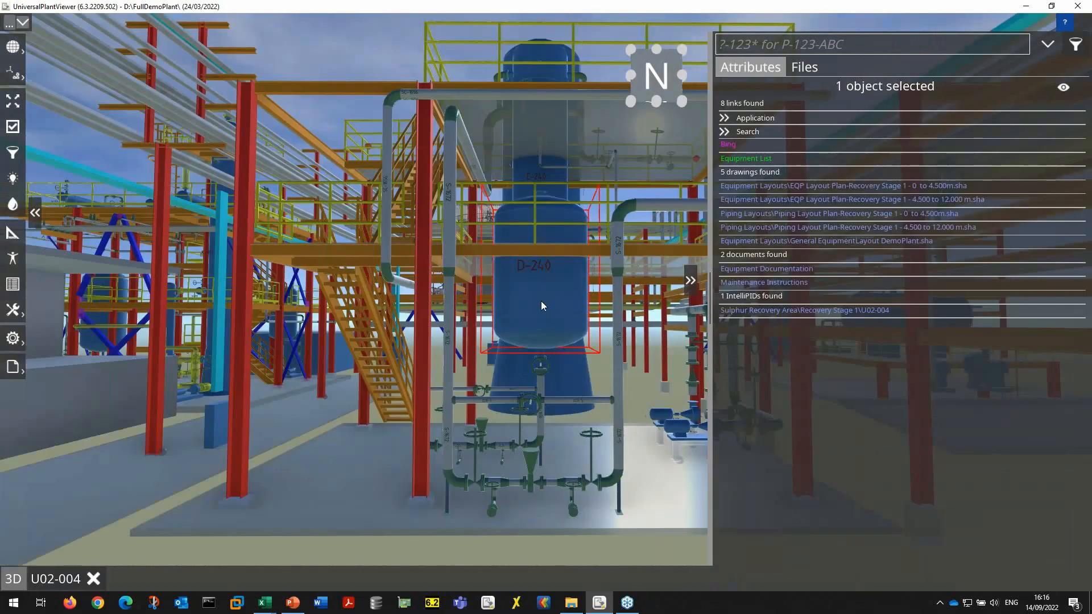
pyautogui.click(759, 218)
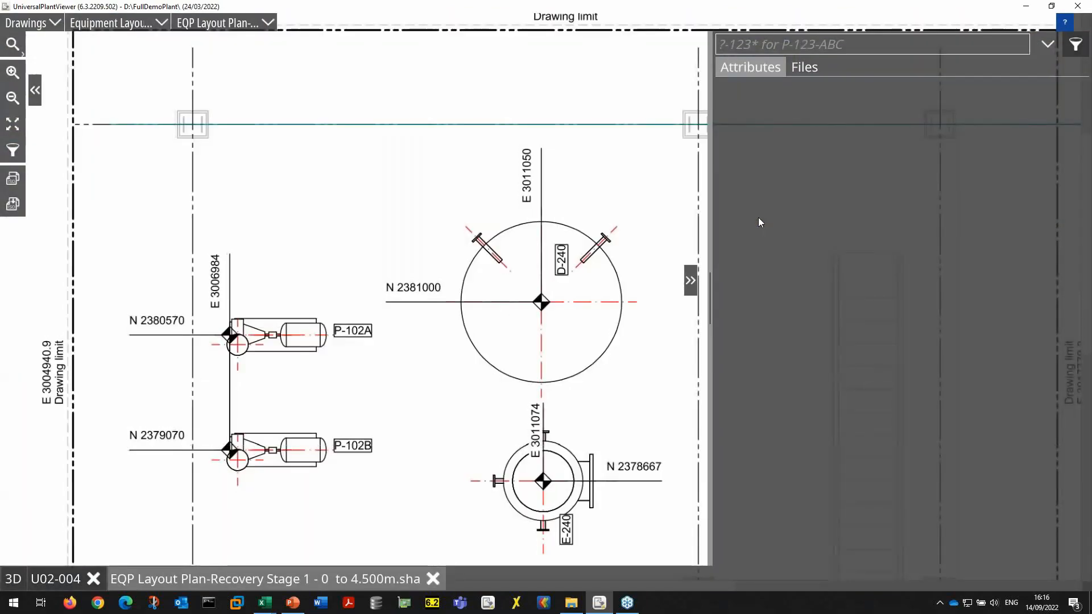
# Hide the attribute details, show more of the layout plan and go from its D-240 symbol to the 3D model
pyautogui.click(691, 280)
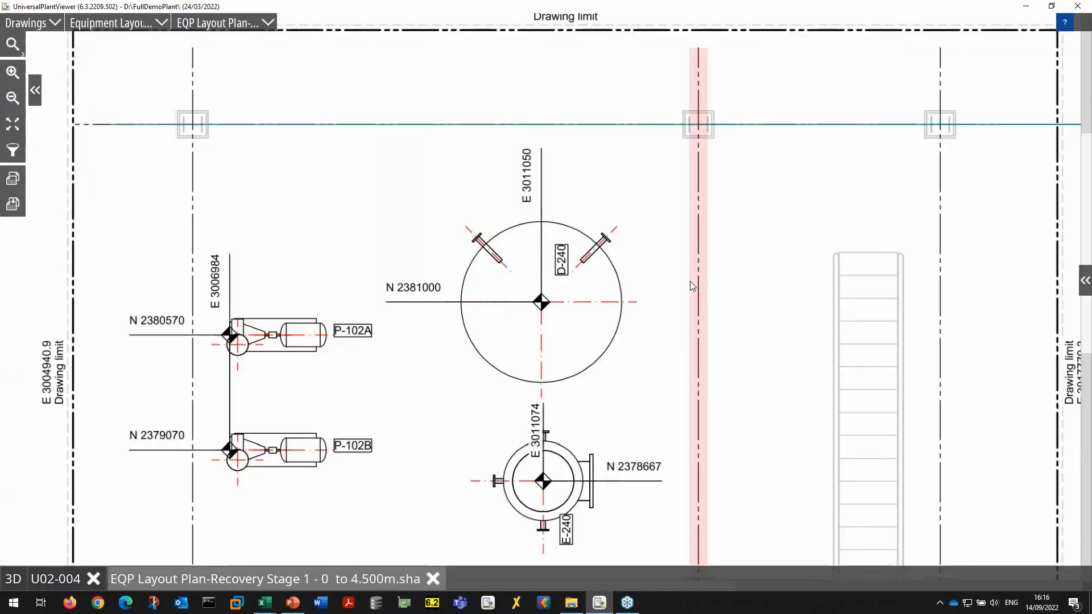
pyautogui.scroll(-3, 691, 281)
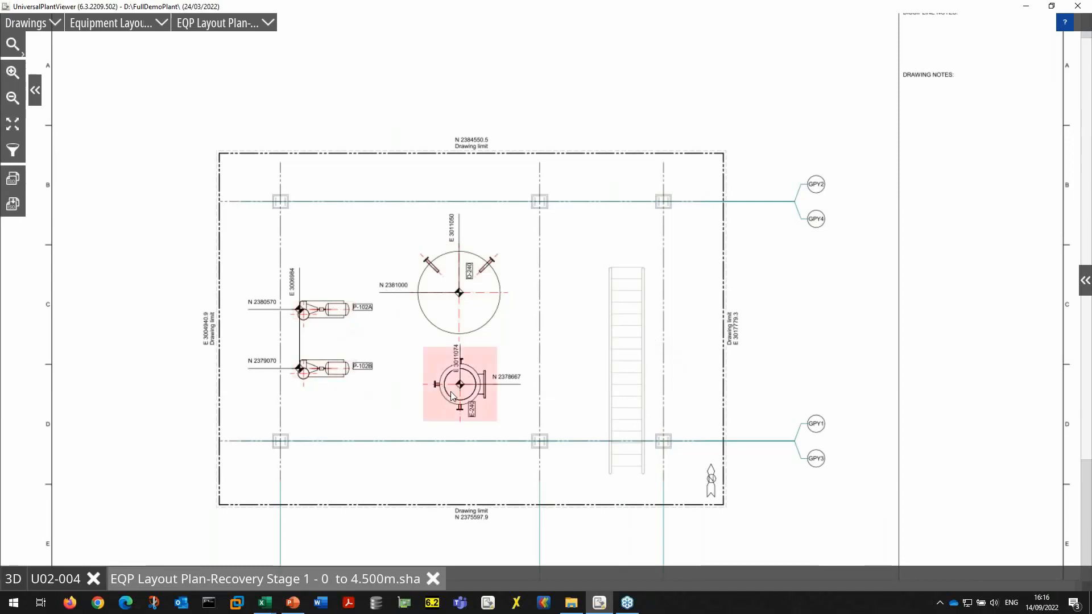
pyautogui.click(483, 312)
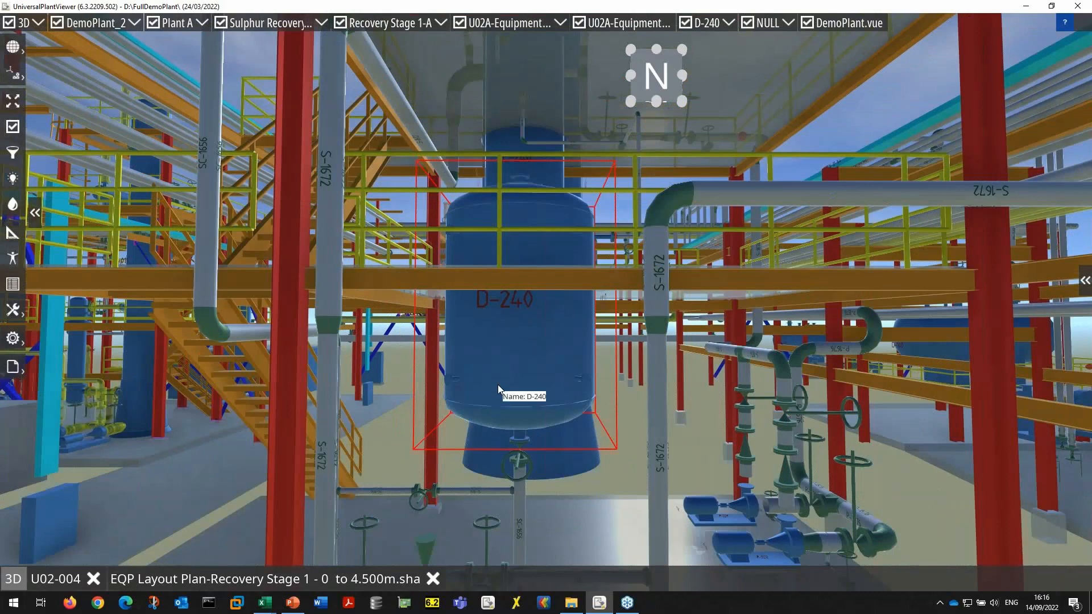
# Show the attributes and links of the selected D-240 vessel again
pyautogui.click(1085, 194)
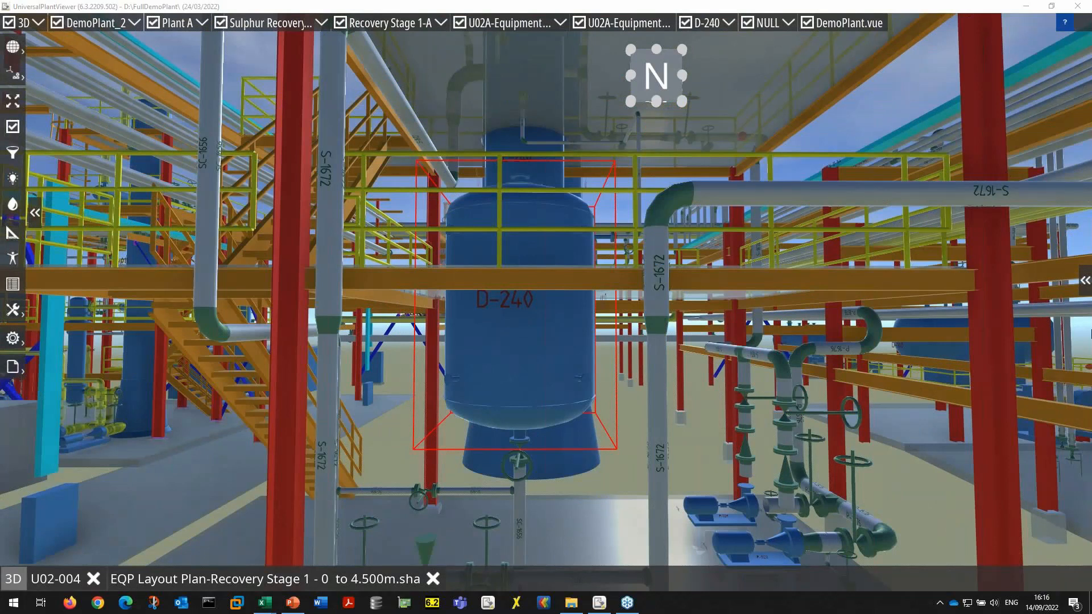
pyautogui.click(1089, 327)
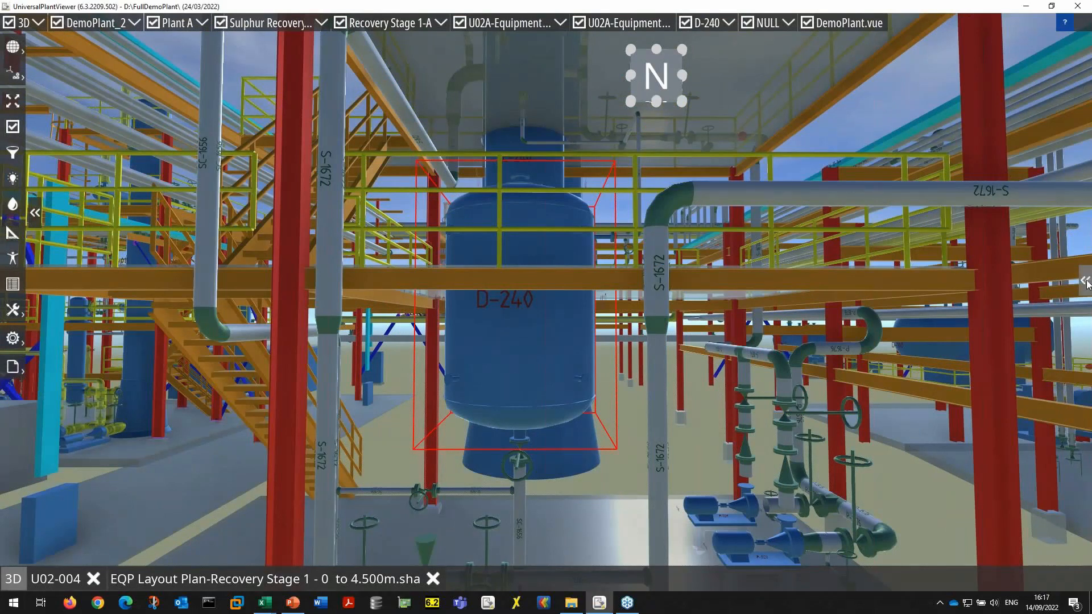
pyautogui.click(1085, 282)
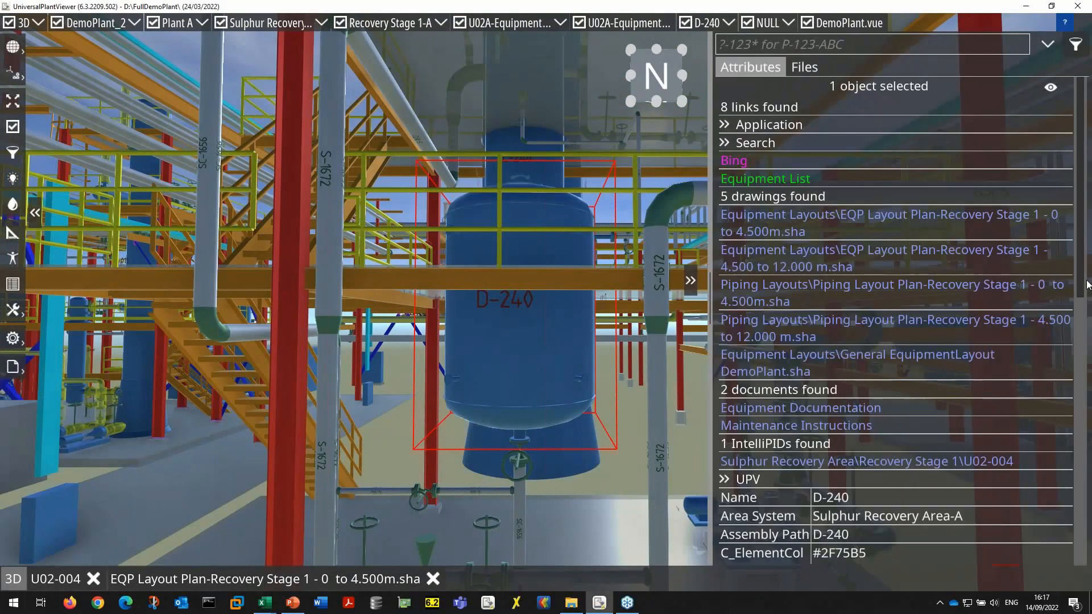
# Select the S-1672 pipe beside D-240, open its isometric drawing S-1672.sha and hide the attribute details
pyautogui.click(326, 419)
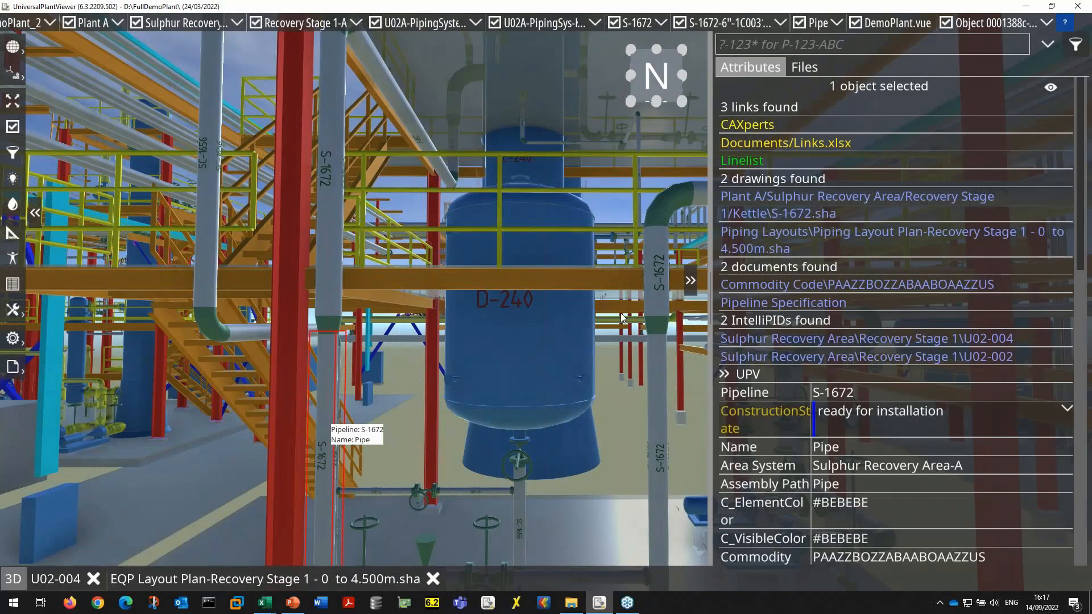
pyautogui.click(771, 198)
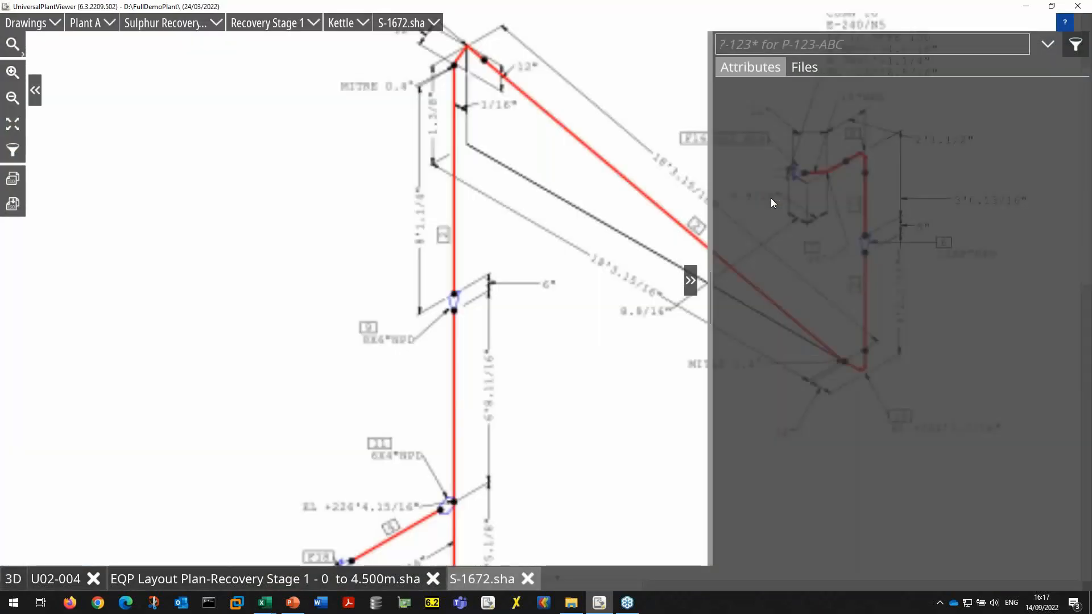
pyautogui.click(690, 280)
pyautogui.scroll(-3, 322, 282)
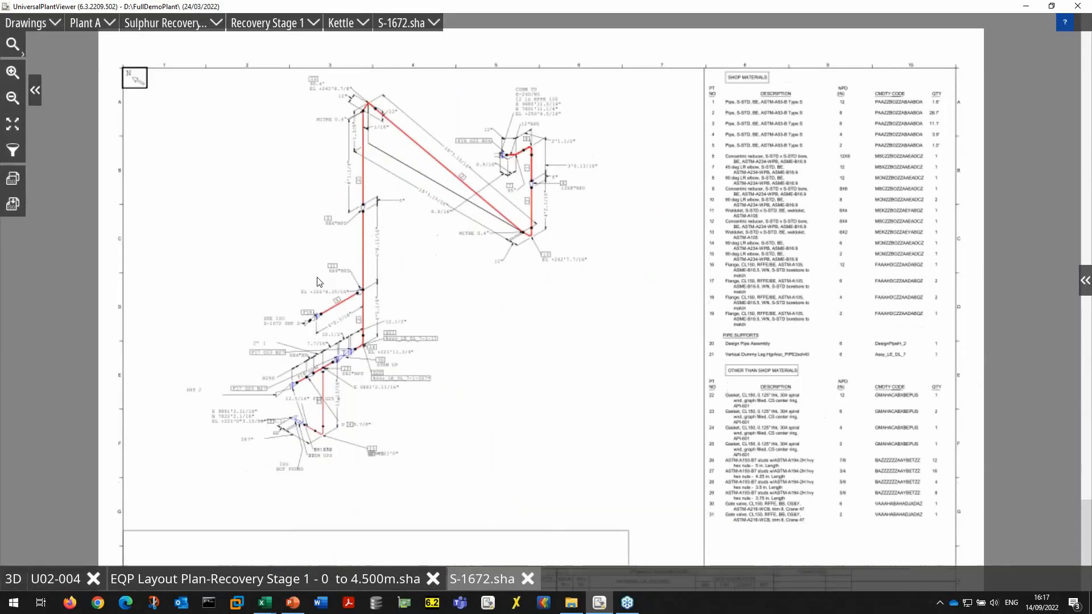
# Go from the gate valve symbol beside the lower elbow on the isometric to the 3D model and colour the valve magenta
pyautogui.scroll(3, 416, 366)
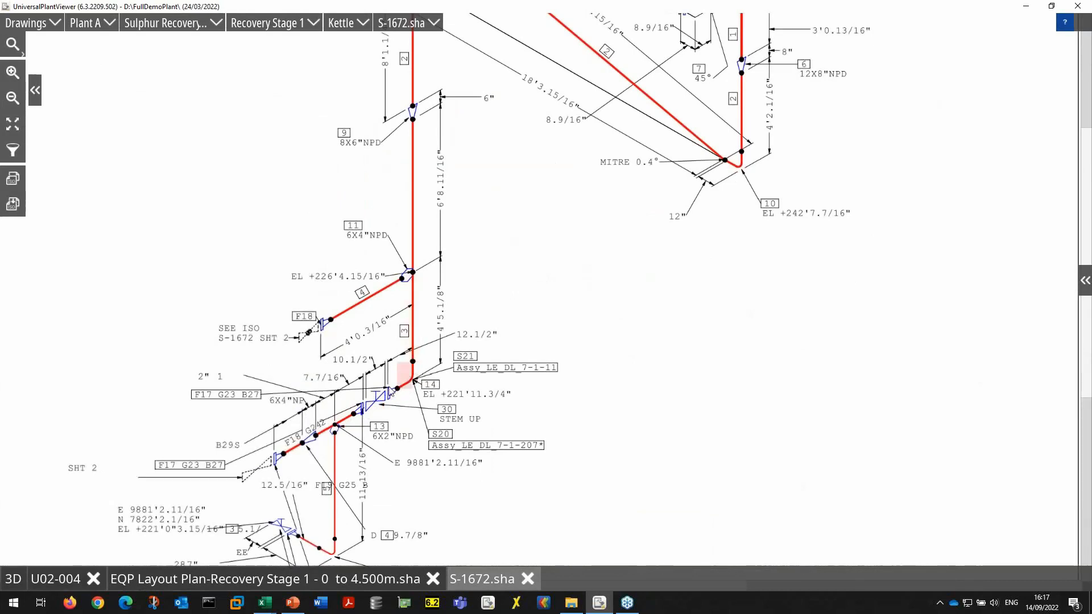
pyautogui.doubleClick(376, 401)
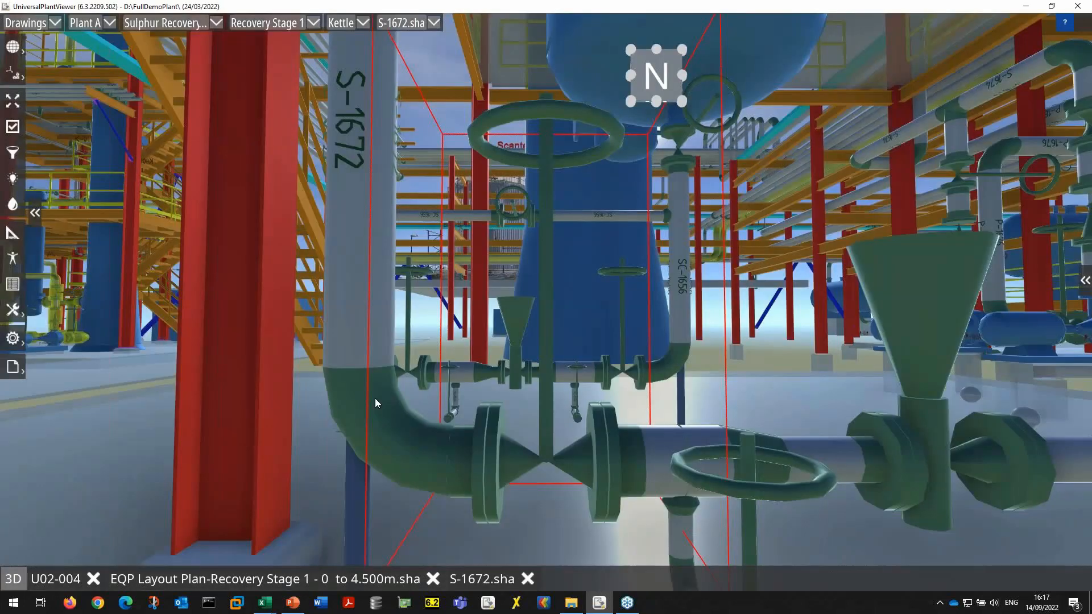
pyautogui.click(13, 204)
pyautogui.click(67, 179)
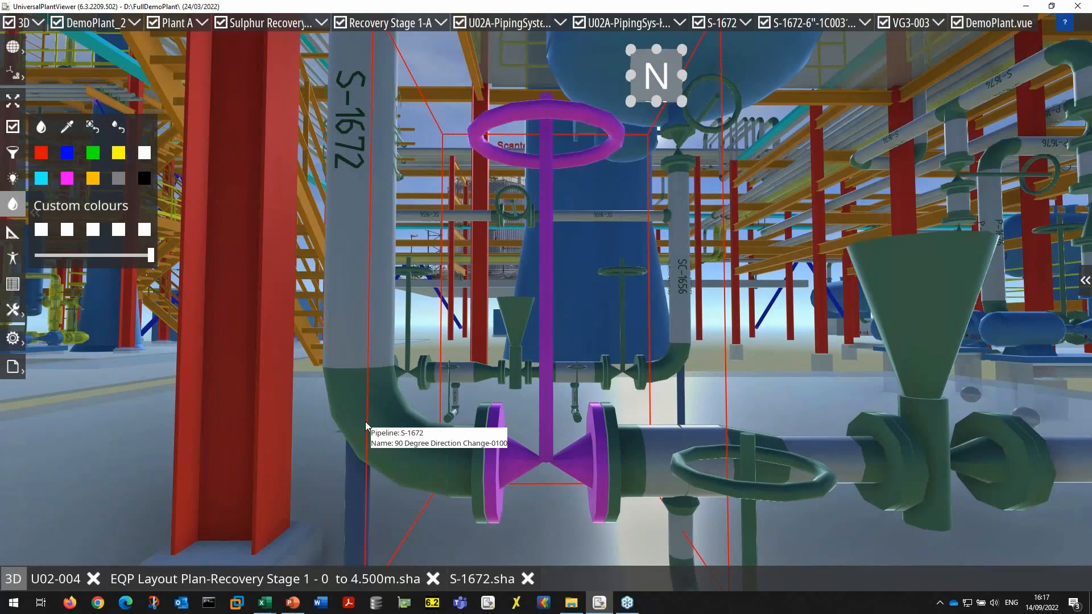
pyautogui.scroll(-3, 1090, 273)
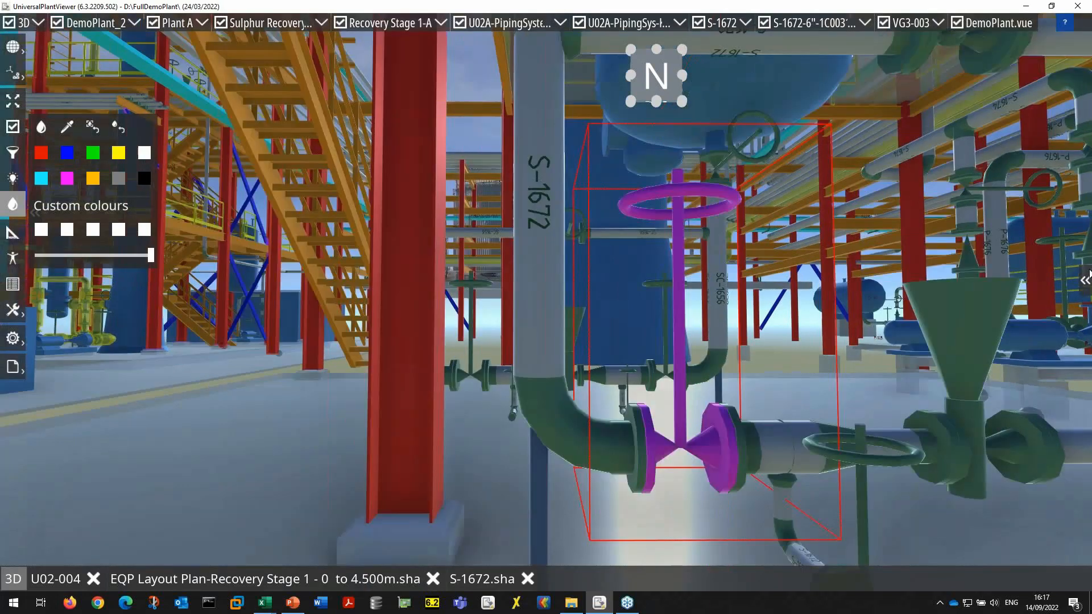
# Return to the S-1672 isometric, fit the whole sheet and highlight its pipeline in the 3D model with the surroundings faded
pyautogui.click(1086, 279)
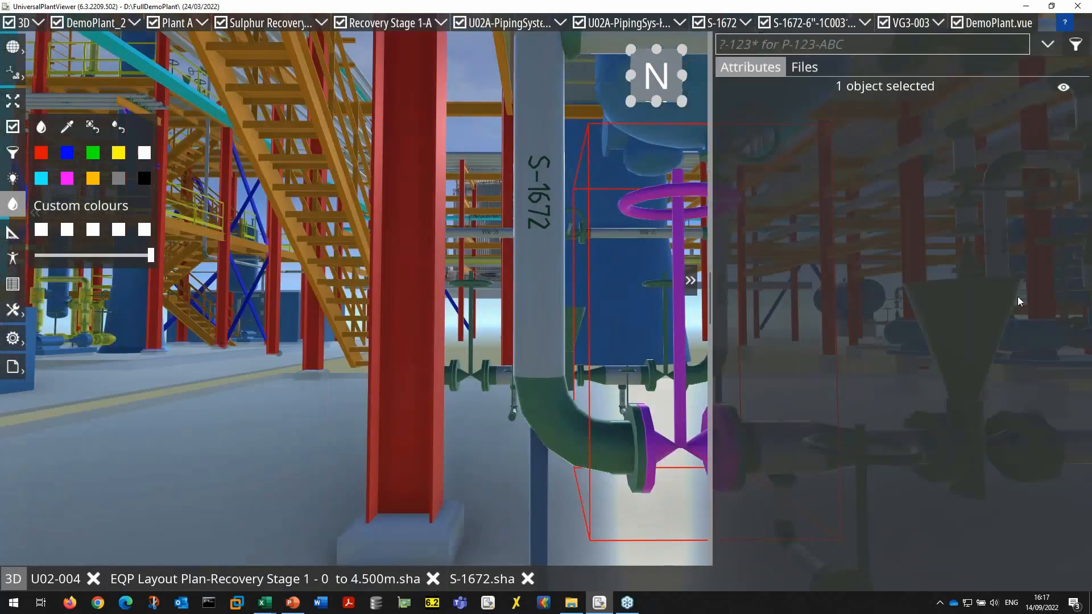
pyautogui.click(493, 579)
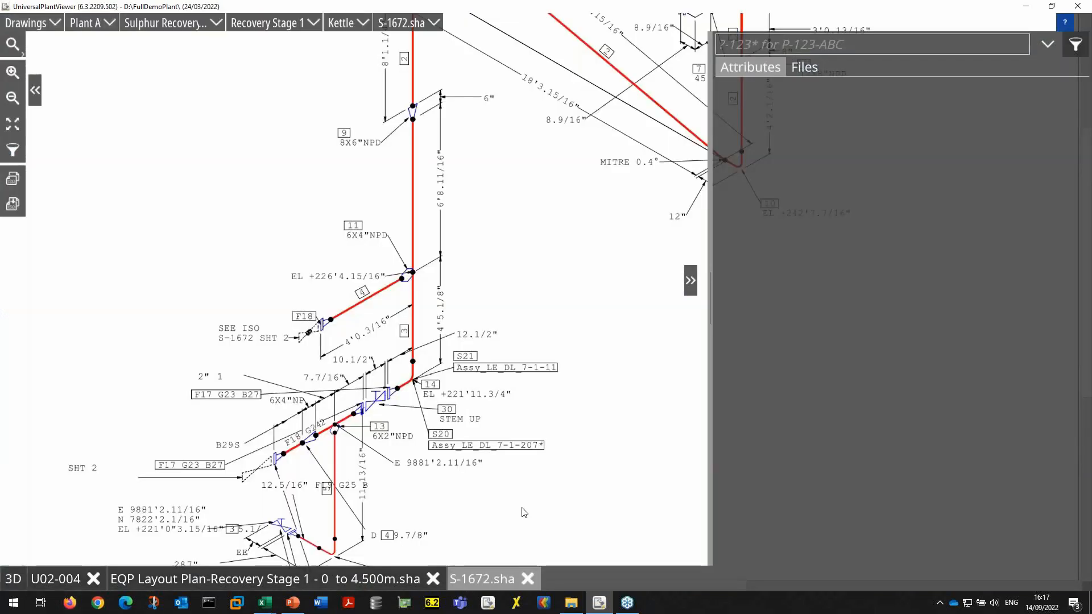
pyautogui.click(11, 126)
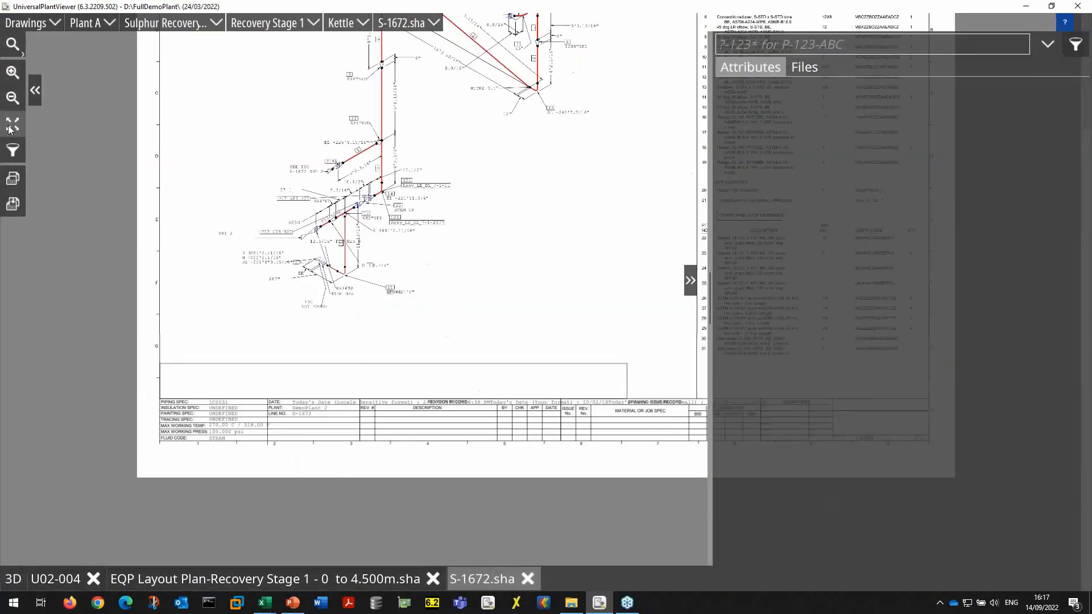
pyautogui.click(690, 280)
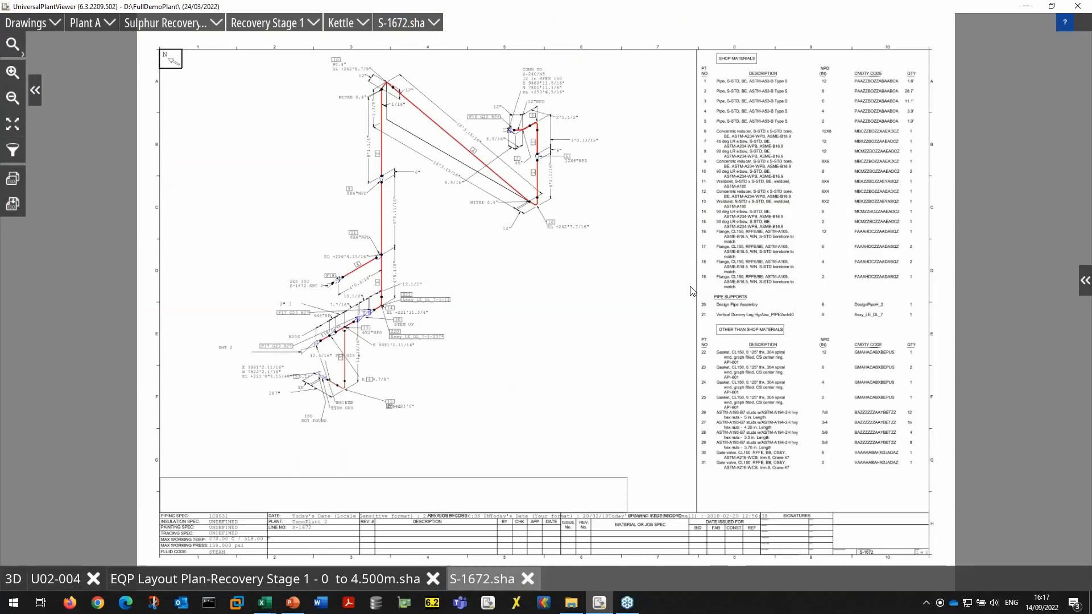
pyautogui.click(14, 181)
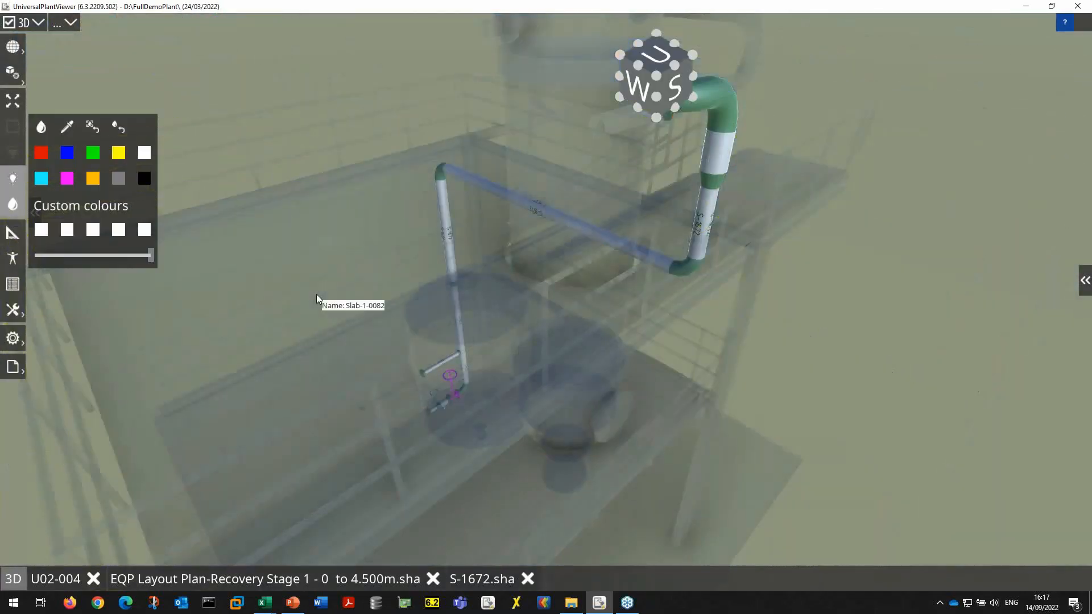
pyautogui.click(12, 206)
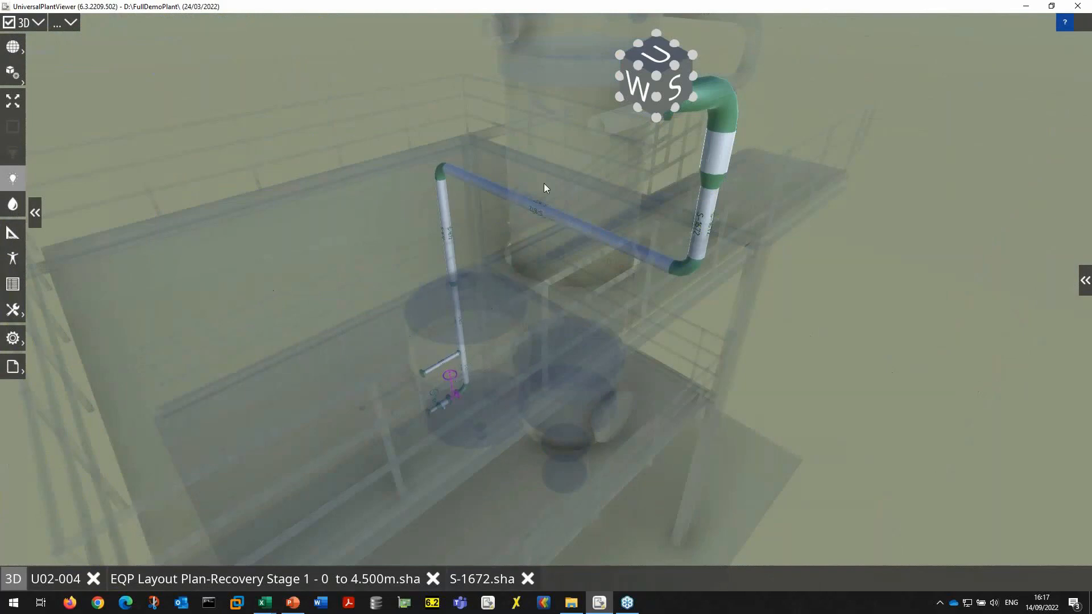
# Export the S-1672 isometric with its 3D view as a PDF named S-1672 in the DoubleSidedIsos folder and check its pages
pyautogui.click(499, 581)
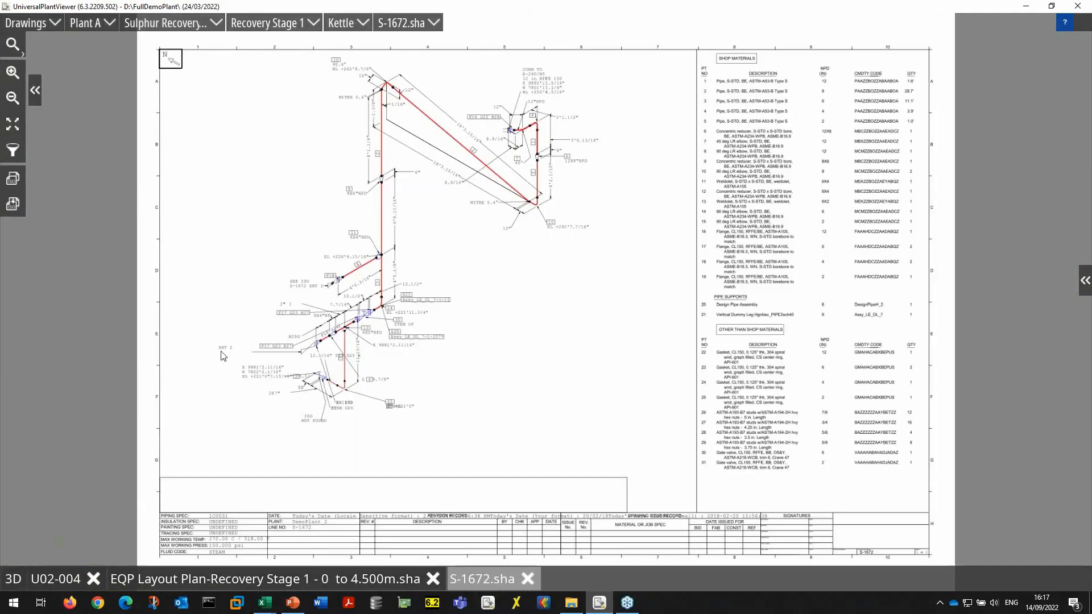
pyautogui.click(13, 205)
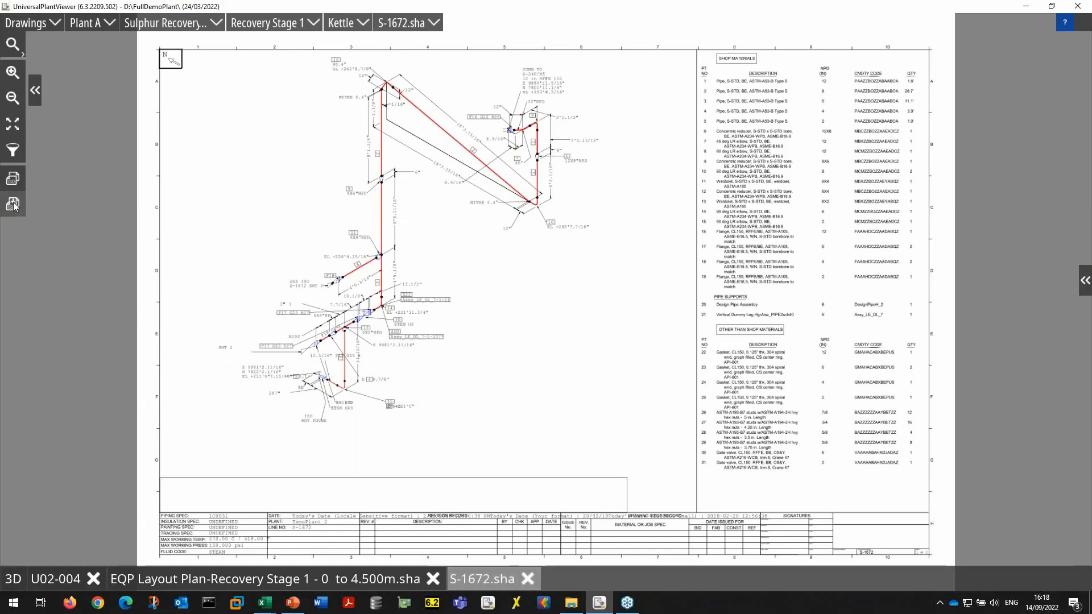
pyautogui.click(201, 568)
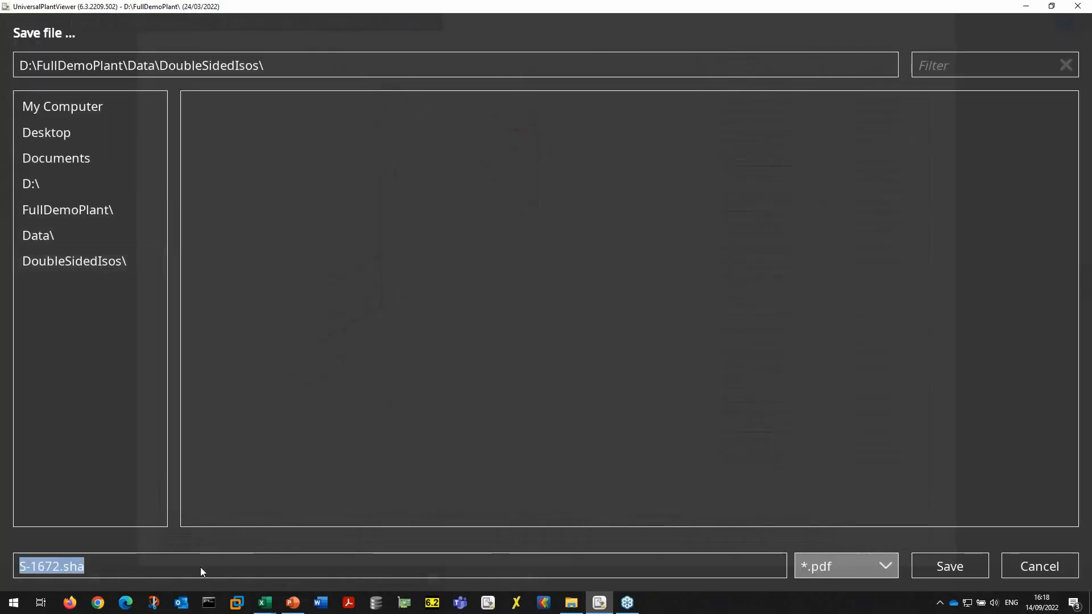
pyautogui.click(200, 567)
pyautogui.press('BackSpace')
pyautogui.press('BackSpace')
pyautogui.press('BackSpace')
pyautogui.press('BackSpace')
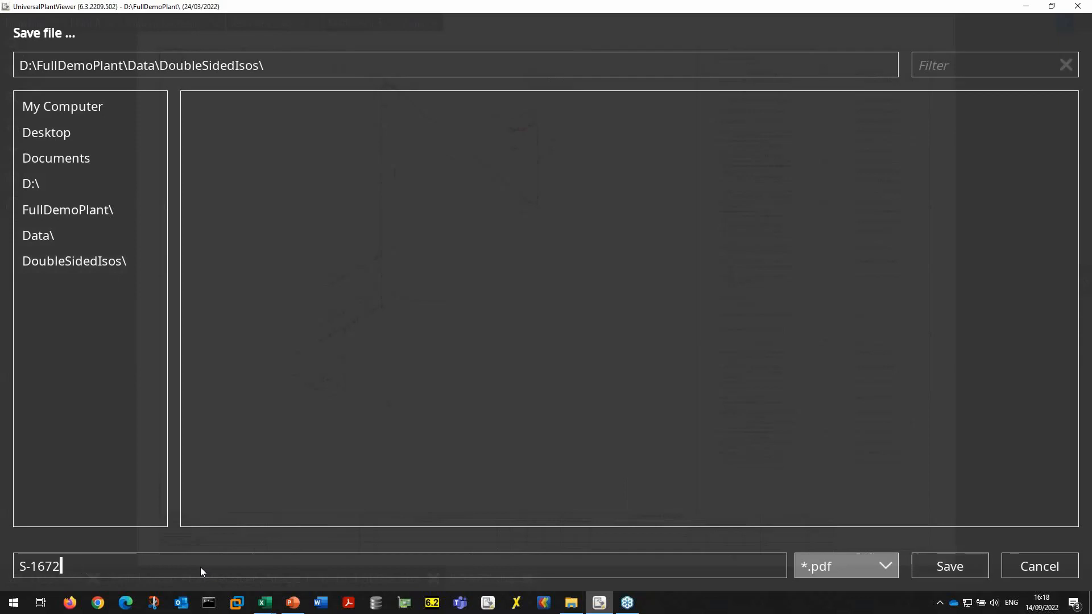
pyautogui.press('Return')
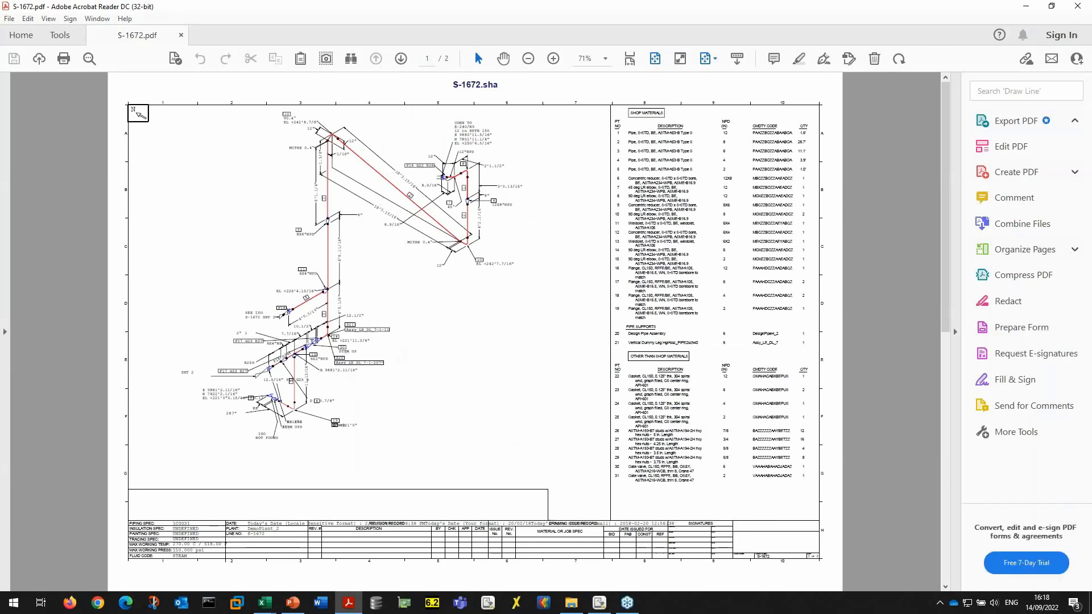
pyautogui.scroll(-1, 422, 361)
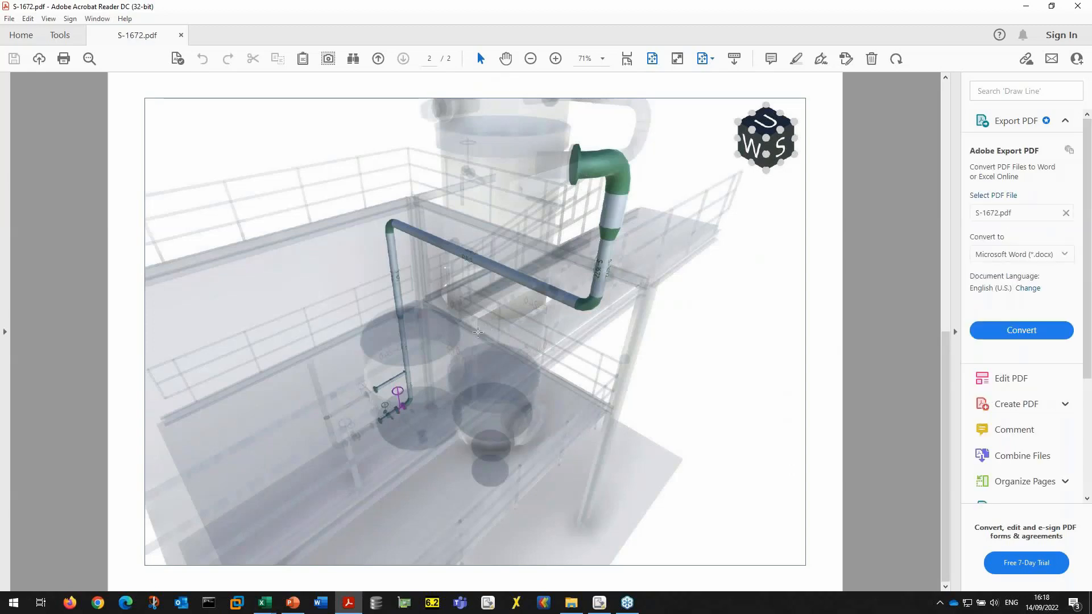
pyautogui.click(1078, 7)
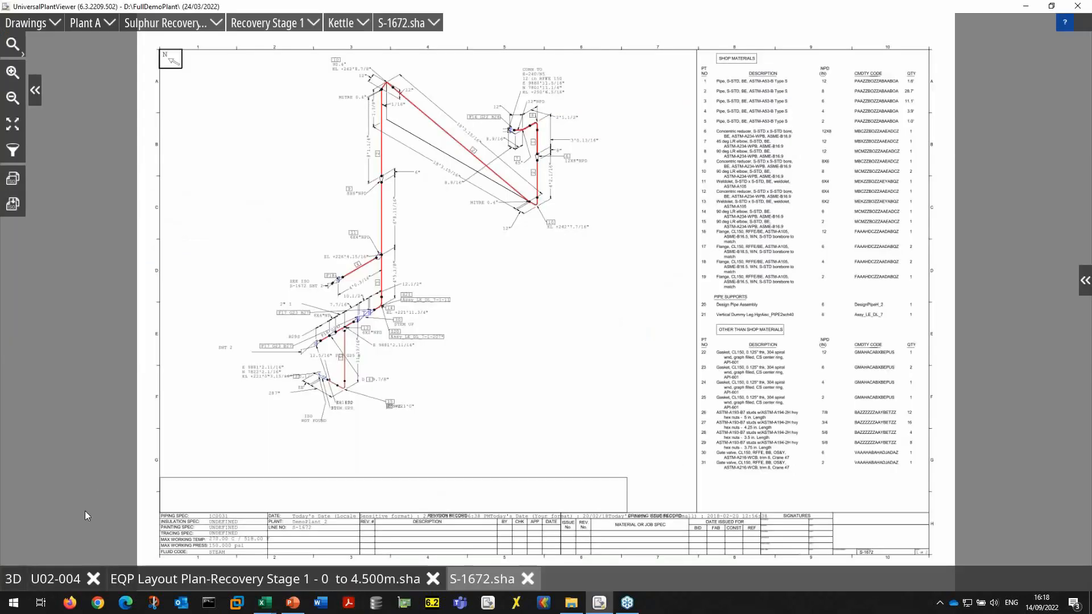
# Return to the 3D model and turn off the highlighting of the S-1672 pipeline so the whole plant is shown normally
pyautogui.click(11, 579)
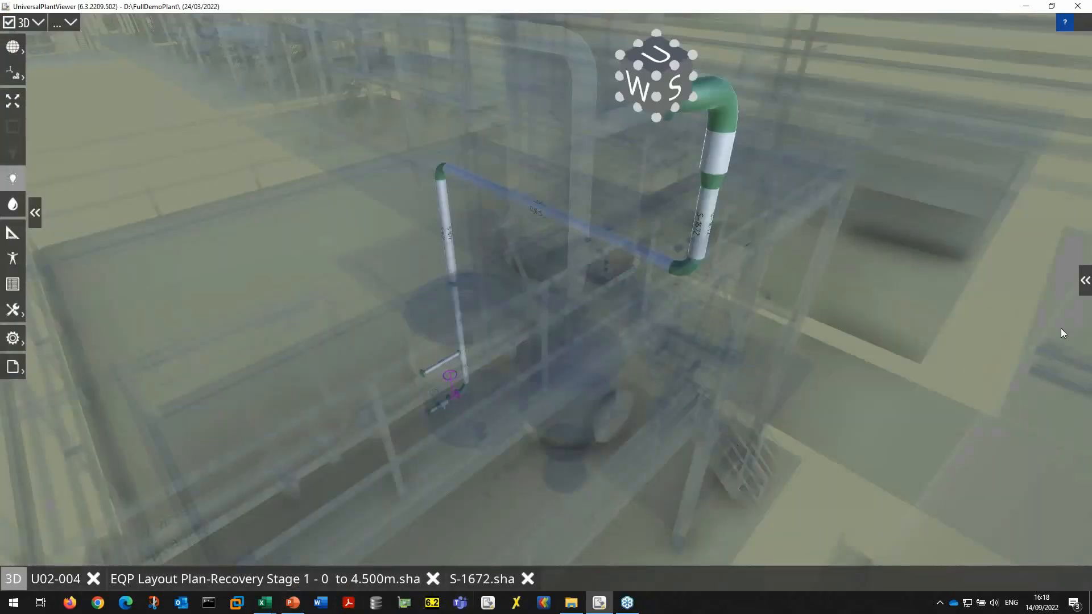
pyautogui.click(1086, 280)
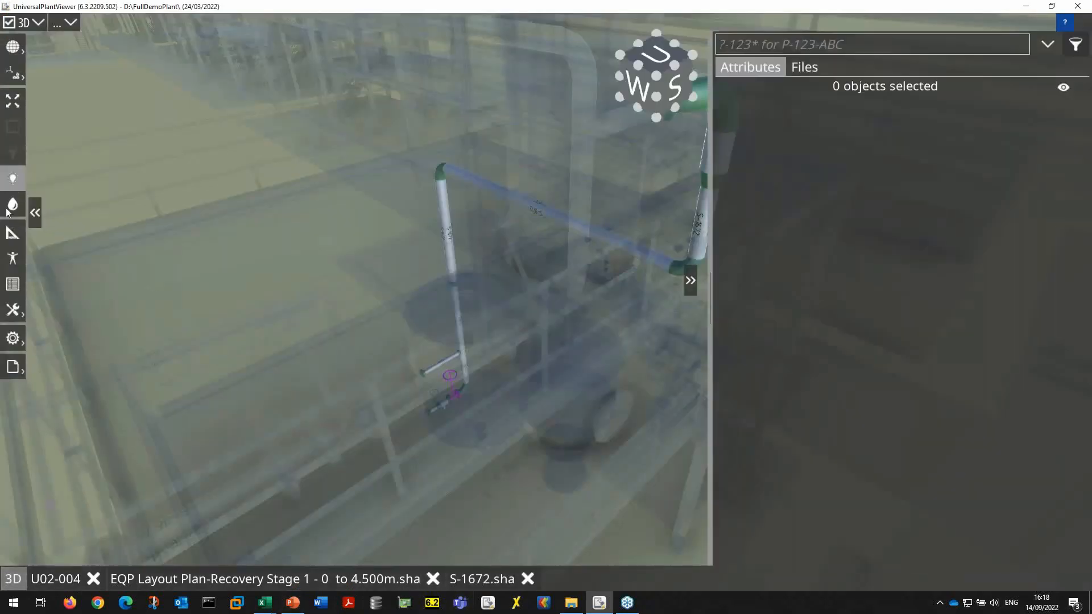
pyautogui.click(16, 179)
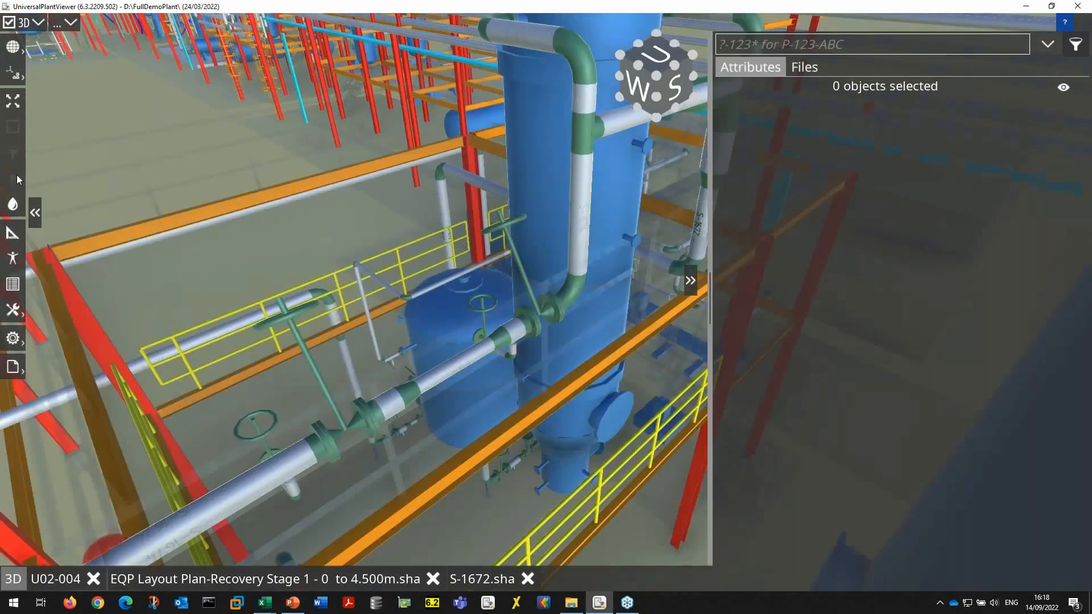
# Switch to Excel and examine the Attribute and Value rows of the pipeline list in IsoList.xlsx
pyautogui.click(15, 366)
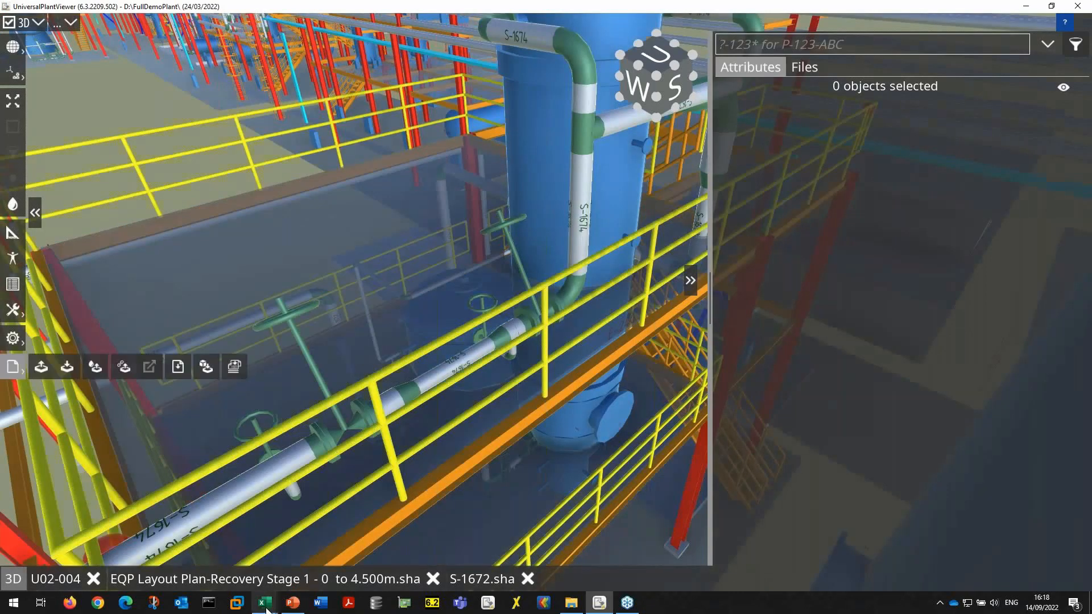
pyautogui.moveTo(268, 610)
pyautogui.click(236, 547)
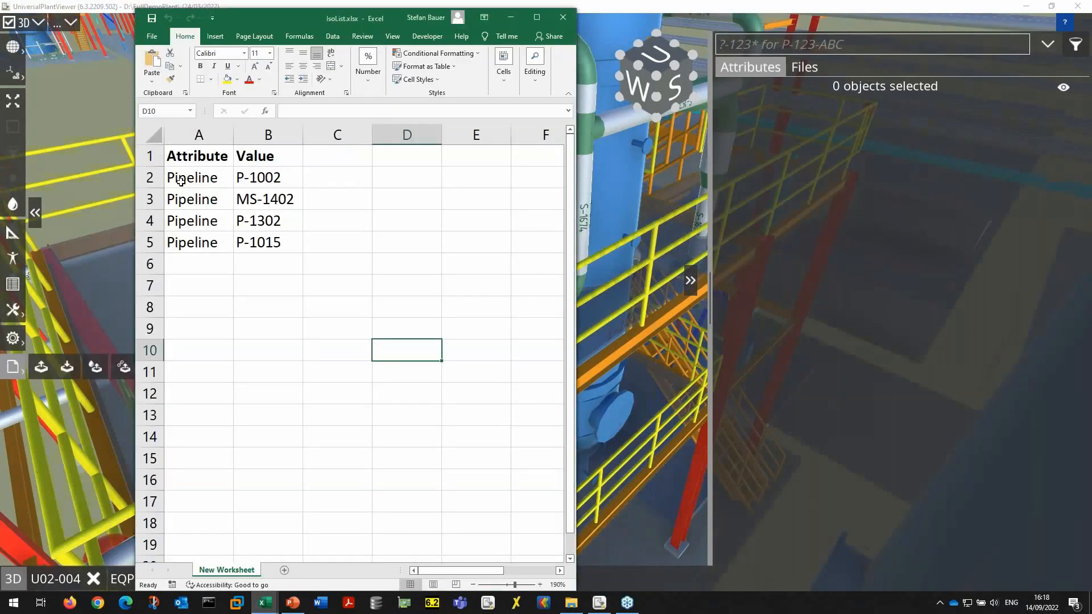
pyautogui.moveTo(152, 158); pyautogui.dragTo(151, 242)
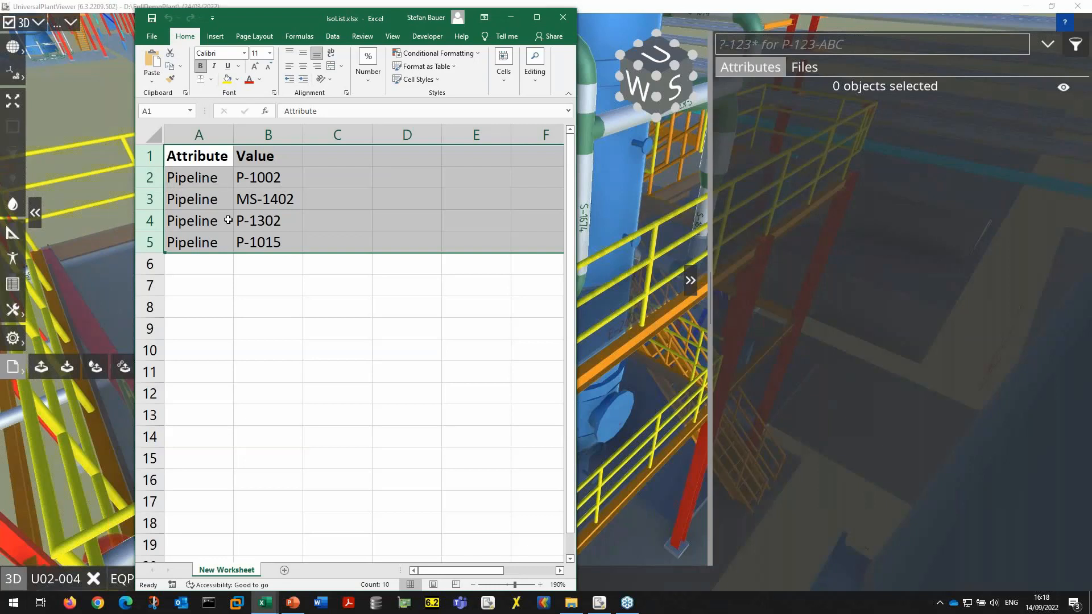
pyautogui.click(568, 18)
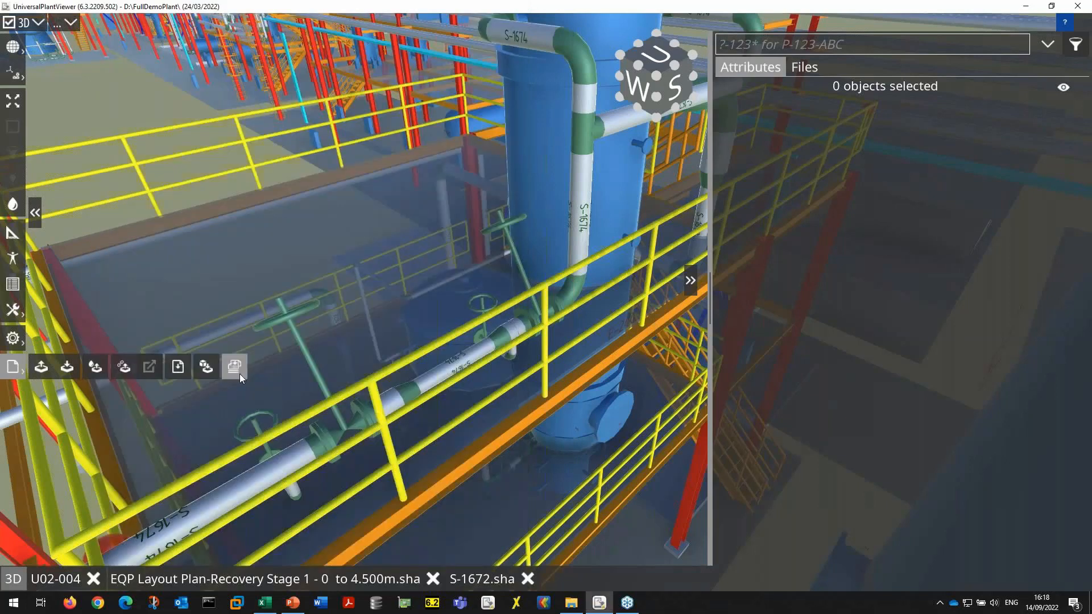
# Batch-export the isometrics and 3D views of the pipelines listed in IsoList.xlsx to a PDF named out
pyautogui.click(235, 369)
pyautogui.click(220, 103)
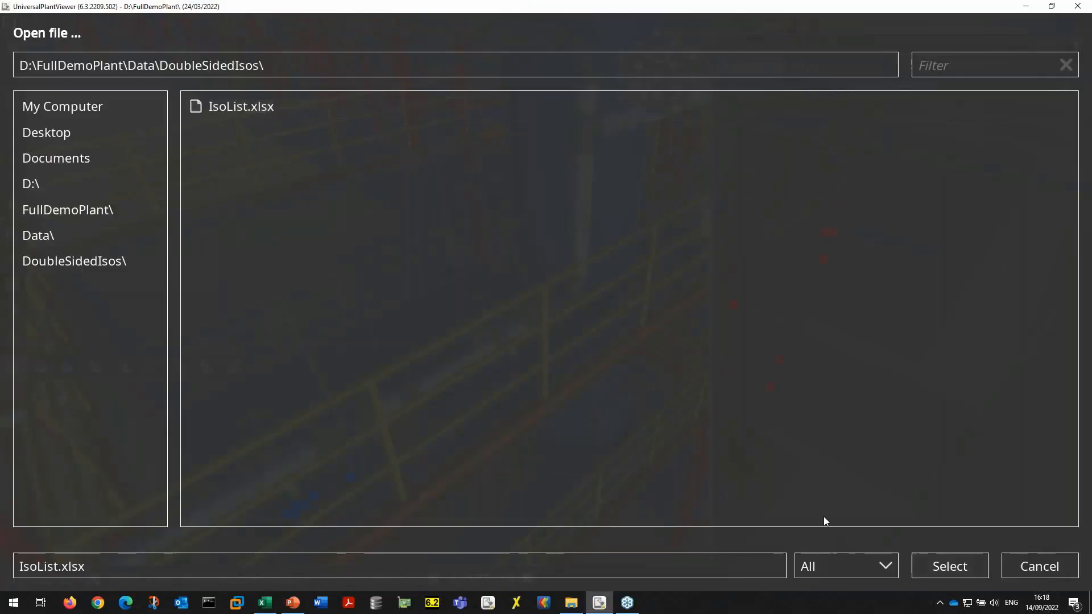
pyautogui.click(923, 570)
pyautogui.click(166, 564)
pyautogui.write('t')
pyautogui.press('Return')
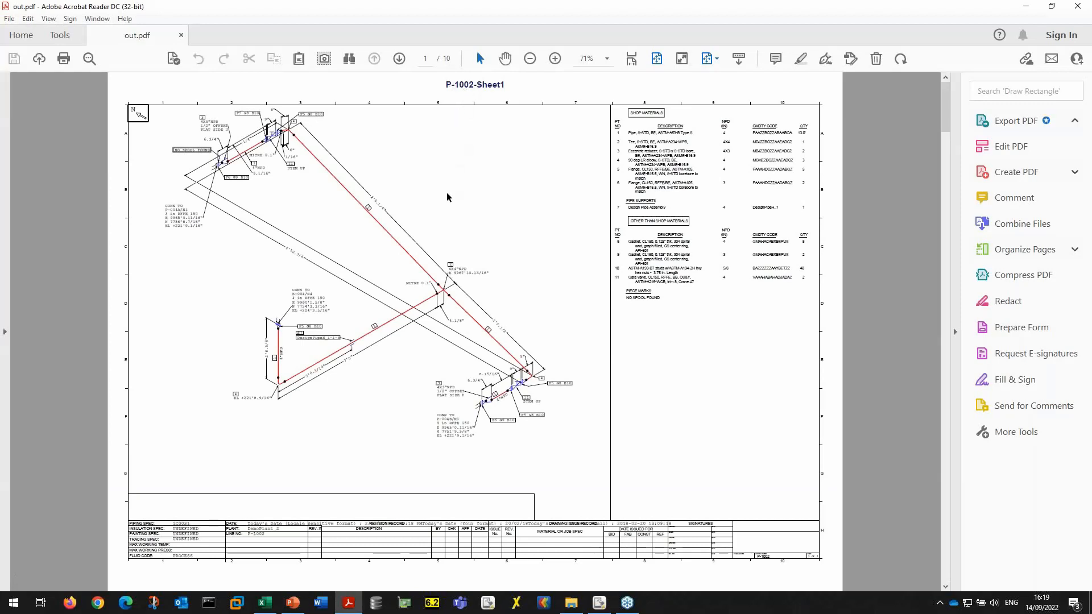
# Examine the isometric sheets and matching 3D views in out.pdf, including the titles of the two P-1015 sheets
pyautogui.scroll(-3, 447, 198)
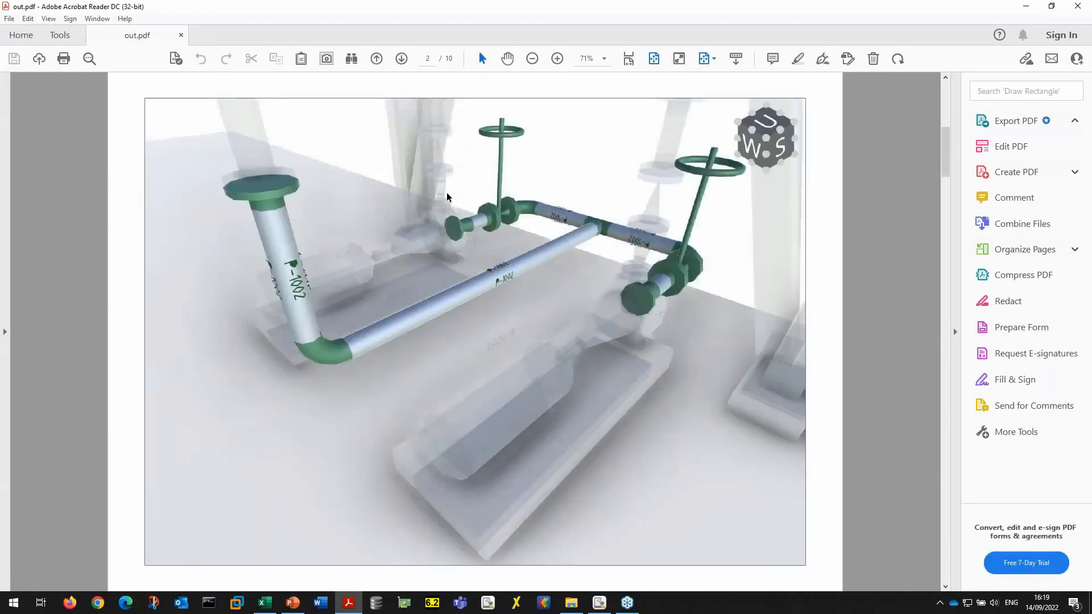
pyautogui.scroll(-3, 447, 198)
pyautogui.scroll(-3, 447, 197)
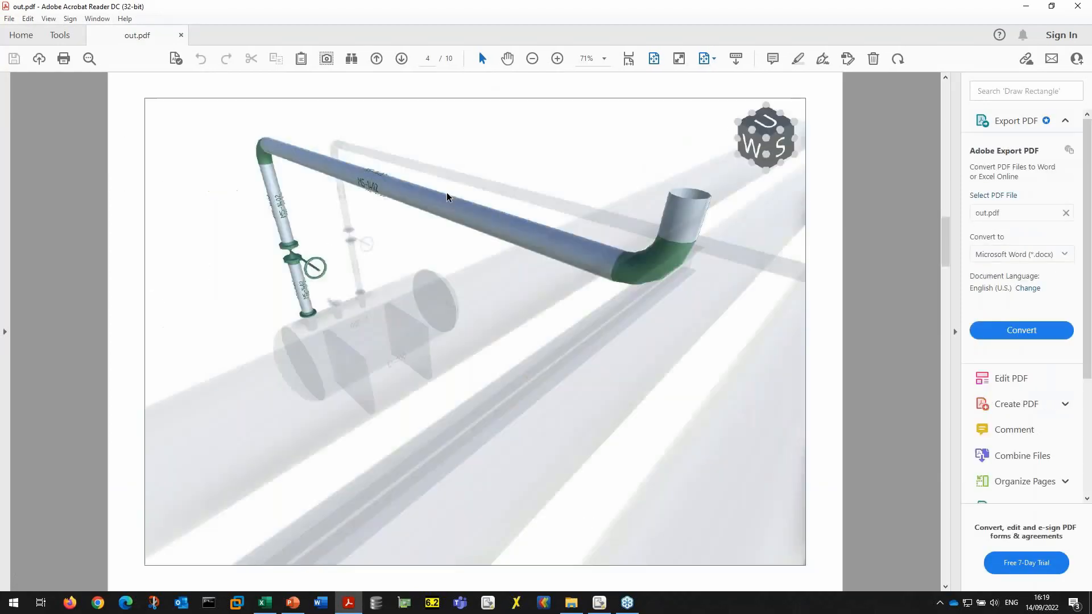
pyautogui.scroll(-3, 447, 197)
pyautogui.scroll(-3, 447, 198)
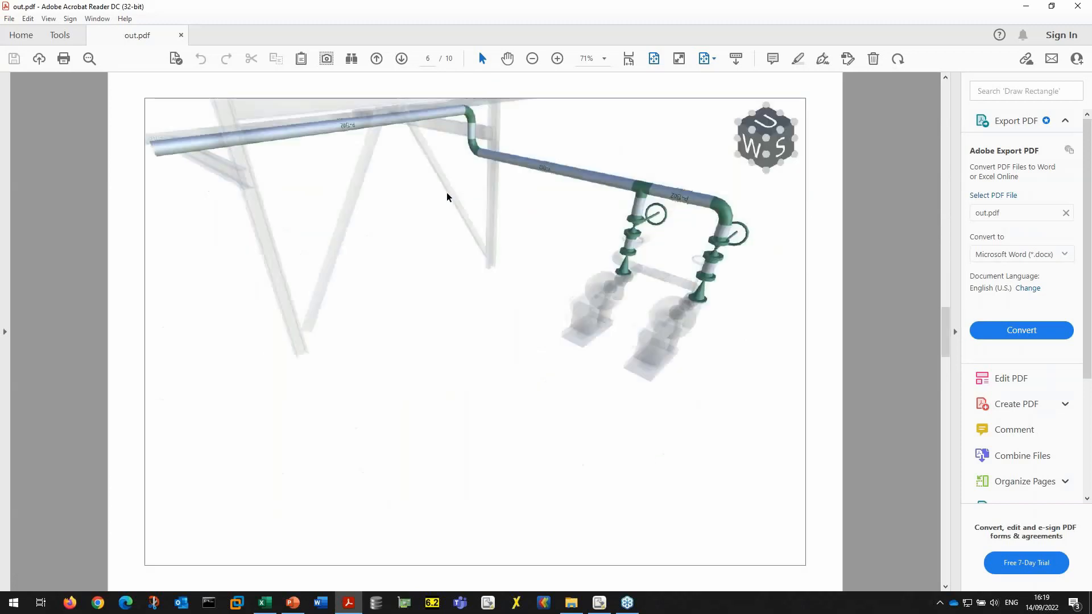
pyautogui.scroll(-3, 447, 198)
pyautogui.moveTo(447, 86); pyautogui.dragTo(506, 86)
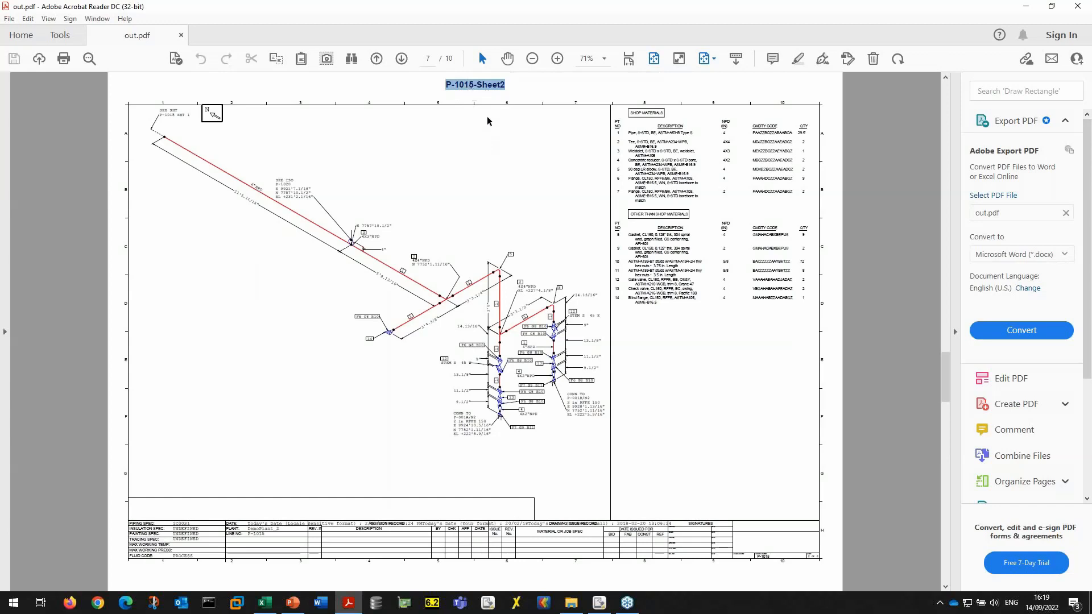
pyautogui.scroll(-3, 445, 224)
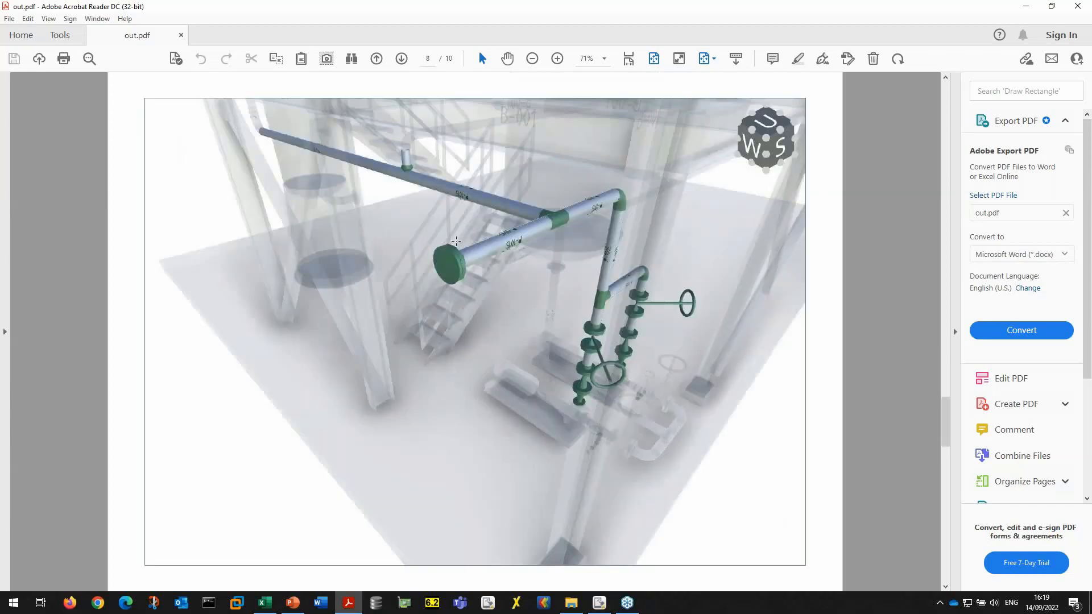
pyautogui.scroll(-3, 456, 241)
pyautogui.moveTo(505, 84); pyautogui.dragTo(476, 85)
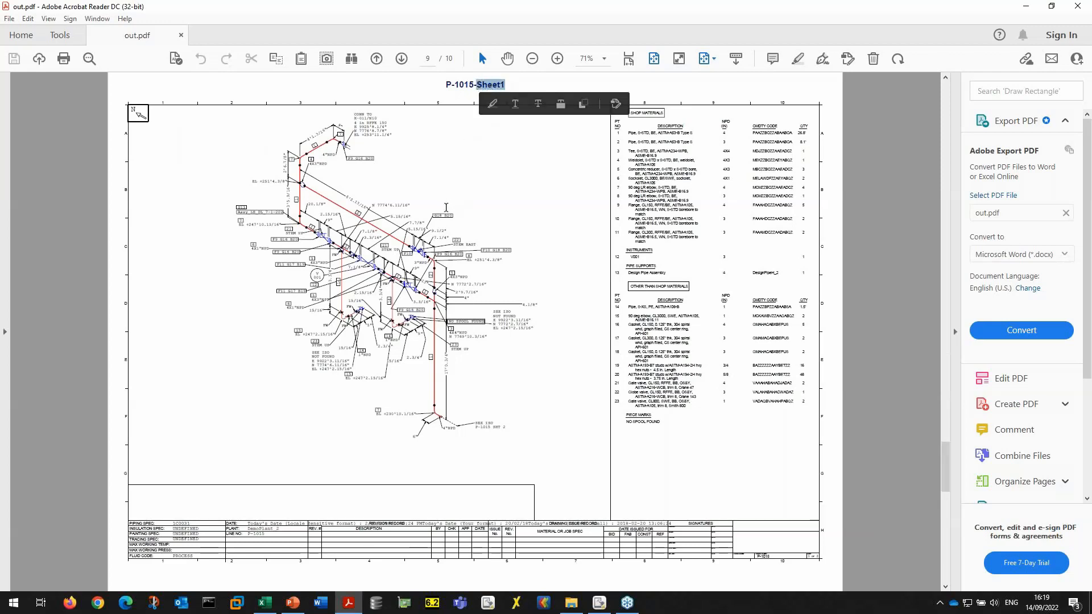
# View the last 3D page of out.pdf and close the document
pyautogui.scroll(-3, 446, 208)
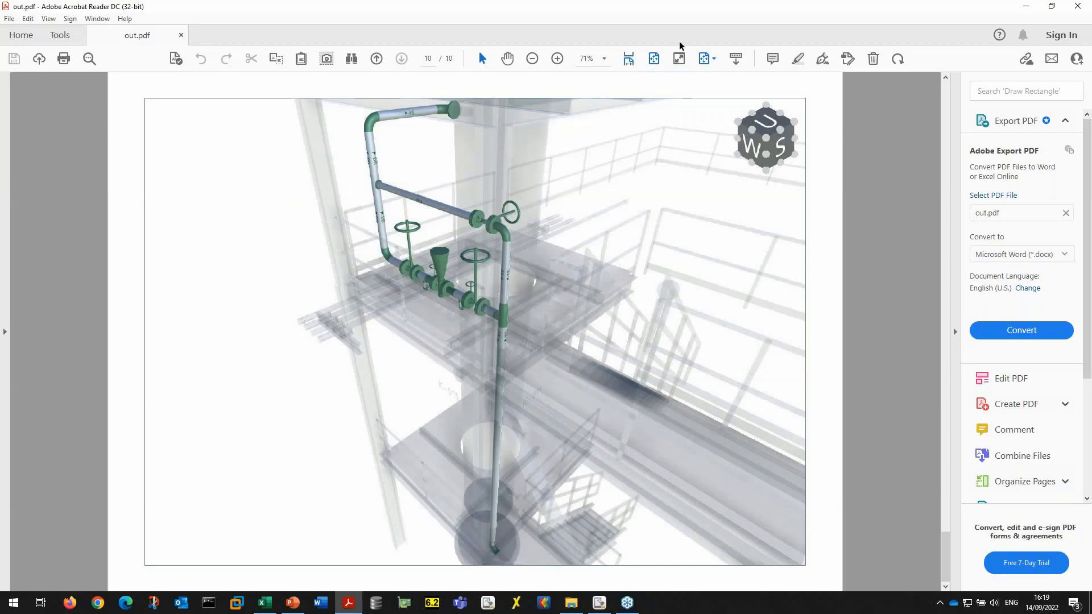
pyautogui.click(1079, 6)
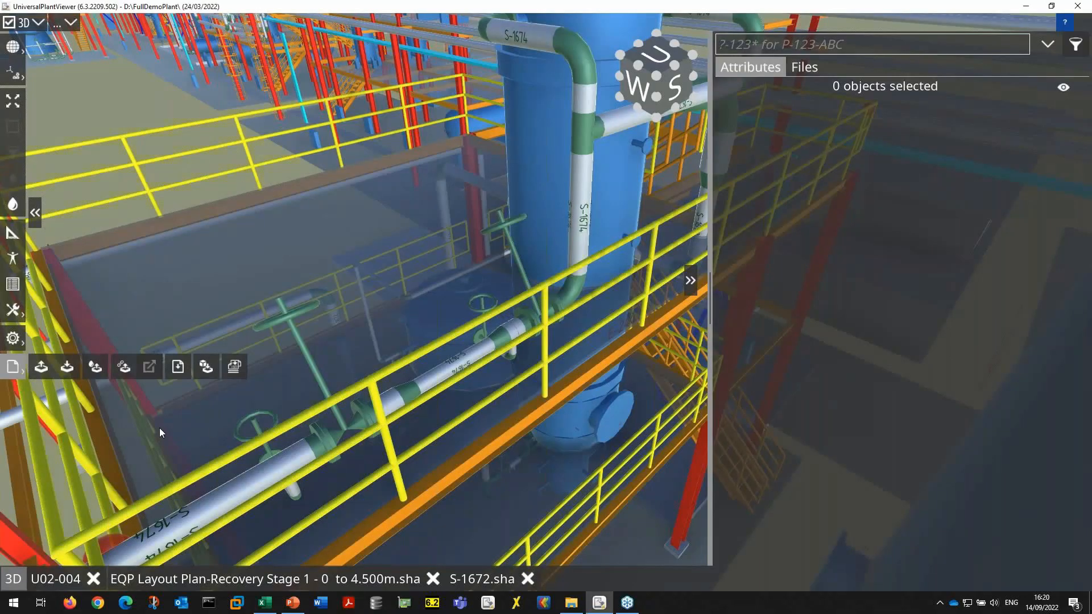
# Show the EQP Layout Plan-Distillation Unit A drawing from the Drawing Overlay folder in the 3D model and bring it into view
pyautogui.click(804, 70)
pyautogui.click(1089, 192)
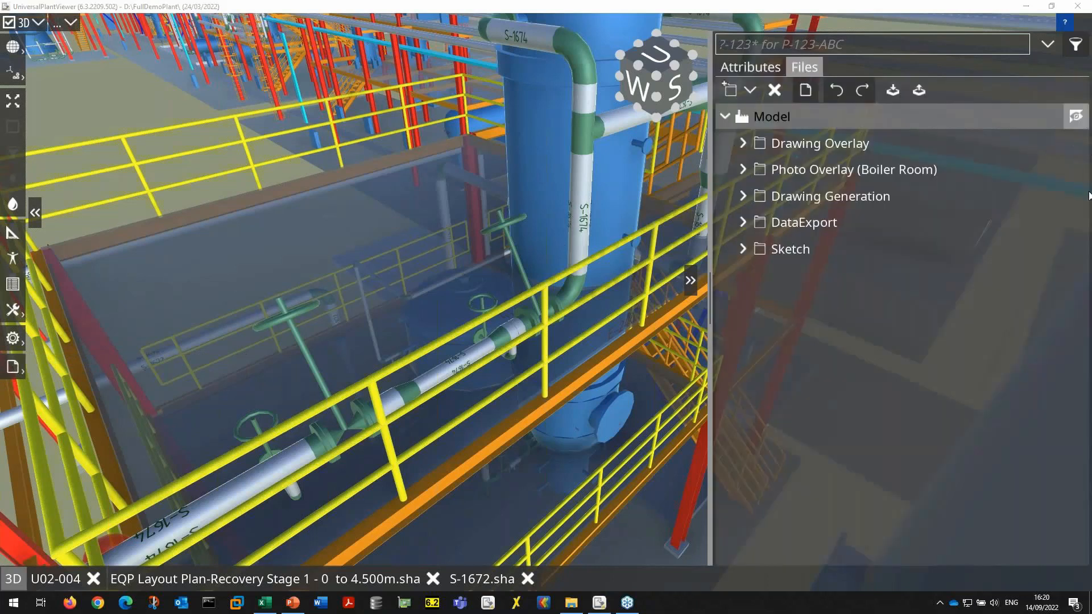
pyautogui.click(744, 144)
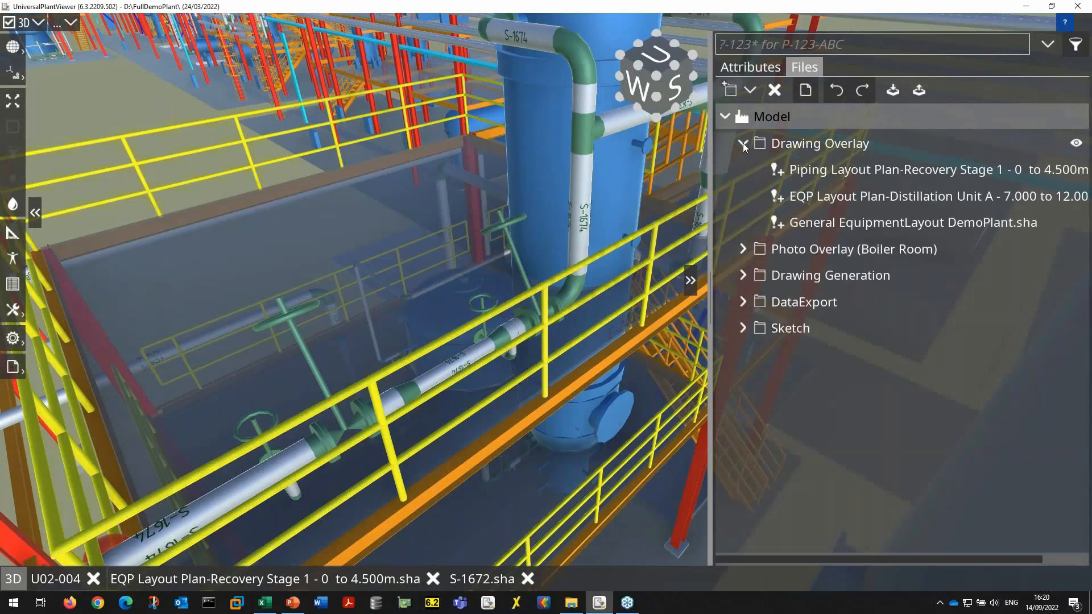
pyautogui.moveTo(1028, 199)
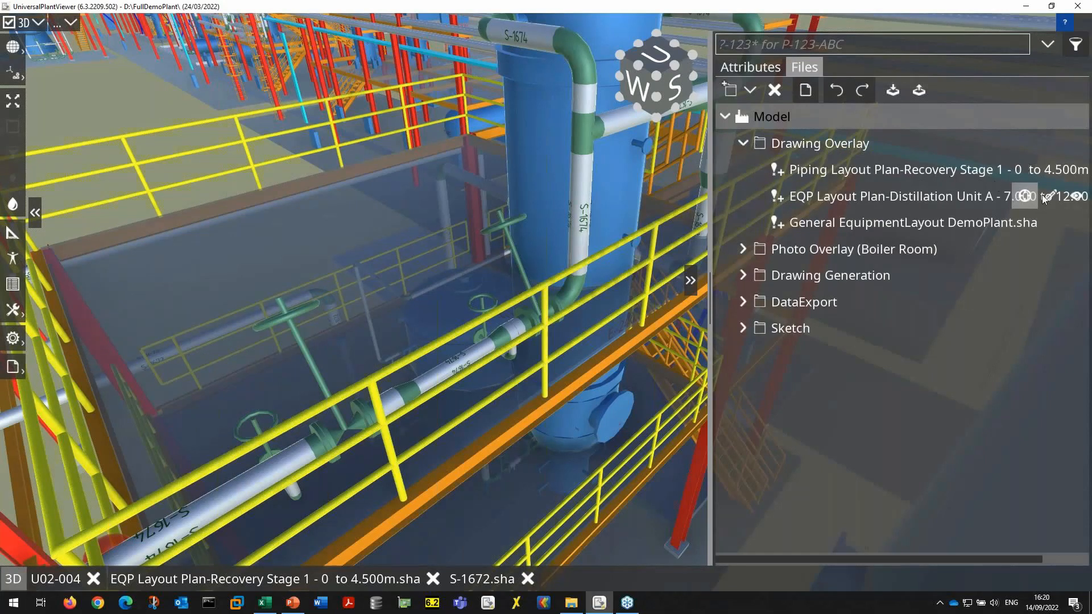
pyautogui.click(1078, 198)
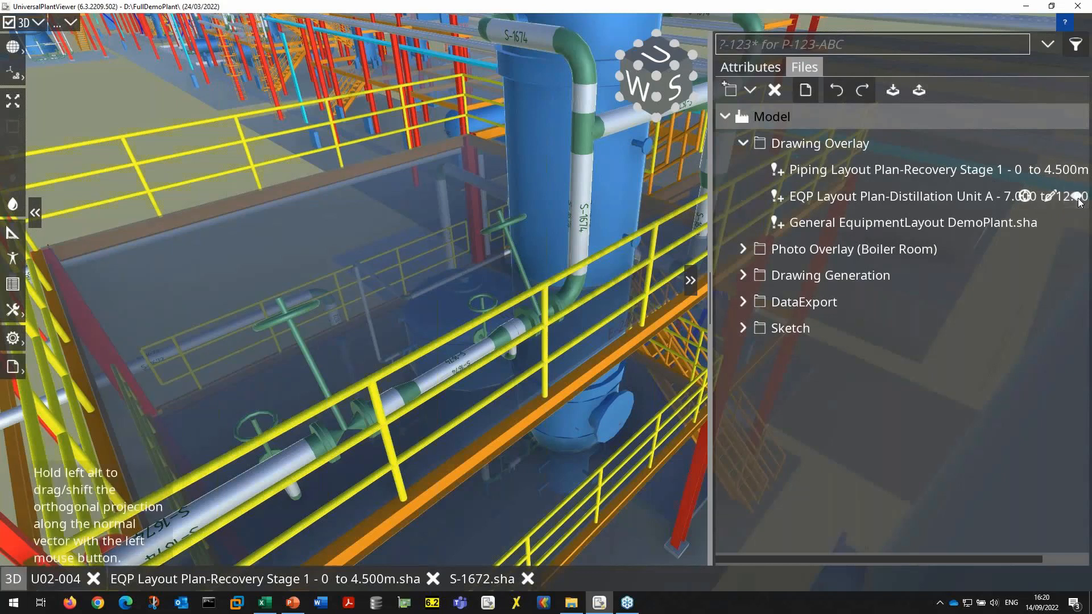
pyautogui.click(1025, 197)
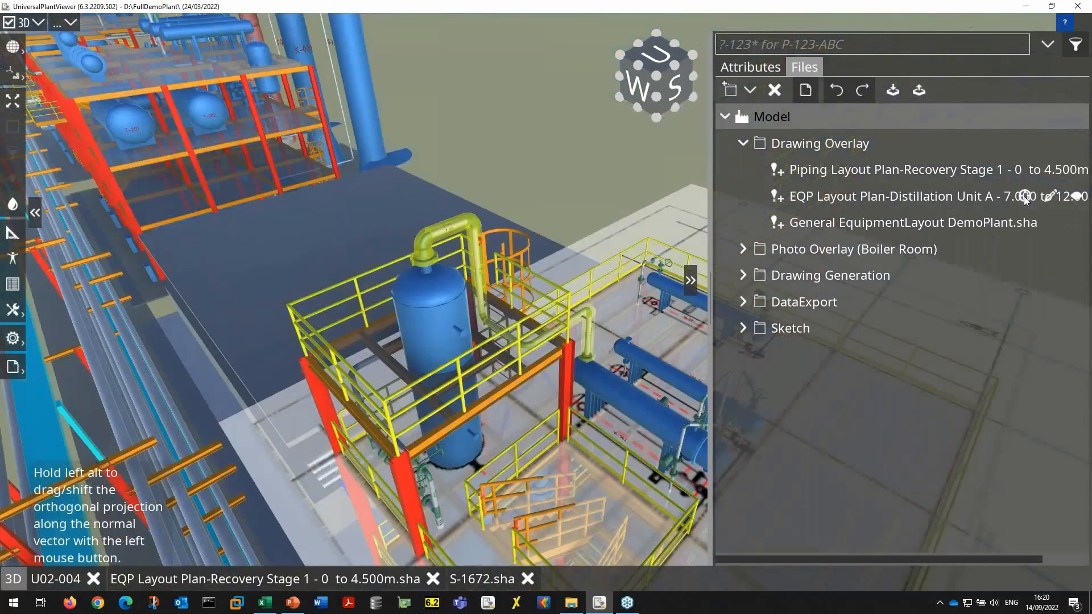
# Hide the side pane and examine how the layout drawing overlay sits within the surrounding plant from several angles
pyautogui.click(690, 280)
pyautogui.scroll(-3, 700, 313)
pyautogui.scroll(-5, 702, 314)
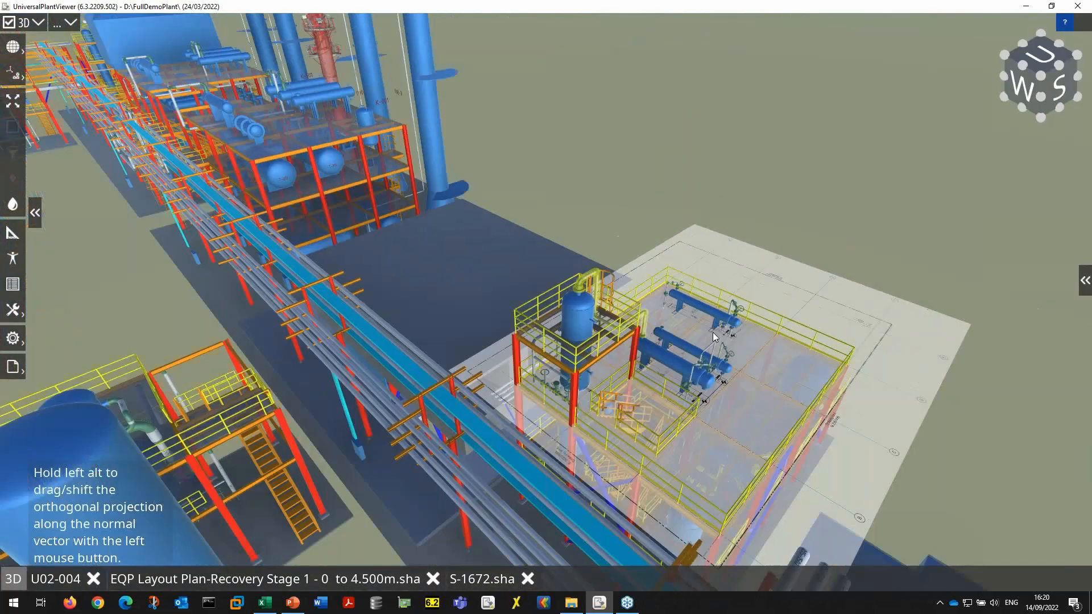
pyautogui.moveTo(904, 462); pyautogui.dragTo(889, 481)
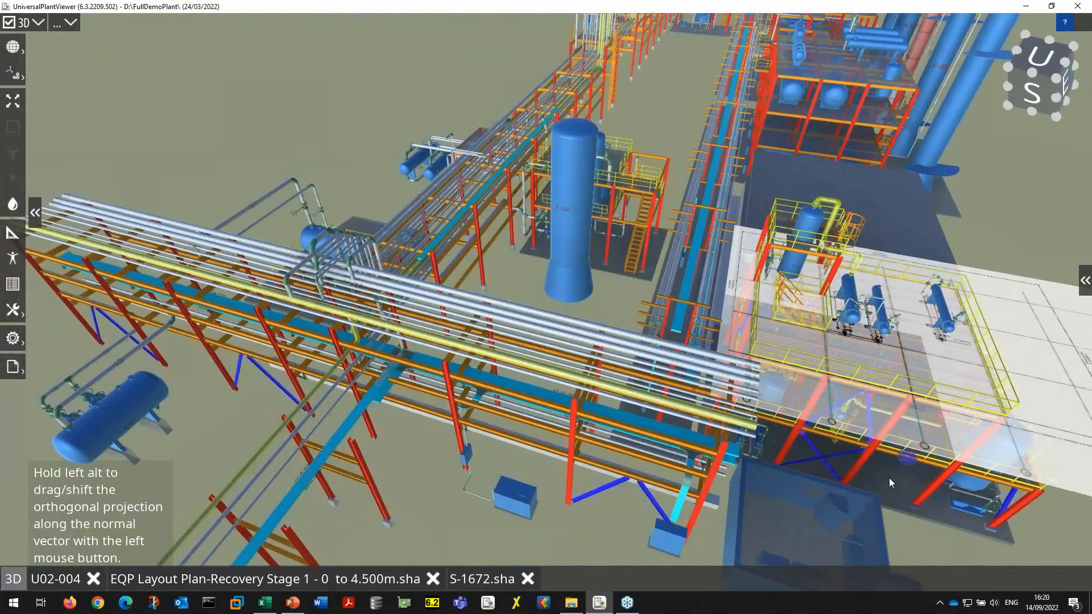
pyautogui.moveTo(890, 481); pyautogui.dragTo(539, 401, button='middle')
pyautogui.moveTo(539, 401); pyautogui.dragTo(1001, 270)
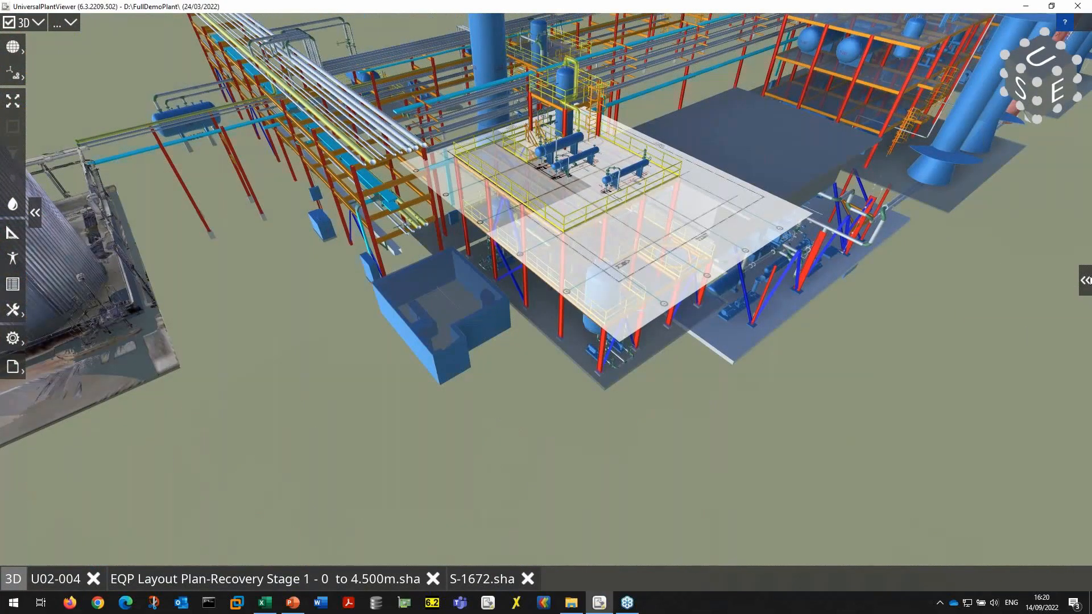
# Bring back the file list and isolate the Distillation-A unit in the 3D view together with the overlaid layout drawing
pyautogui.click(1085, 281)
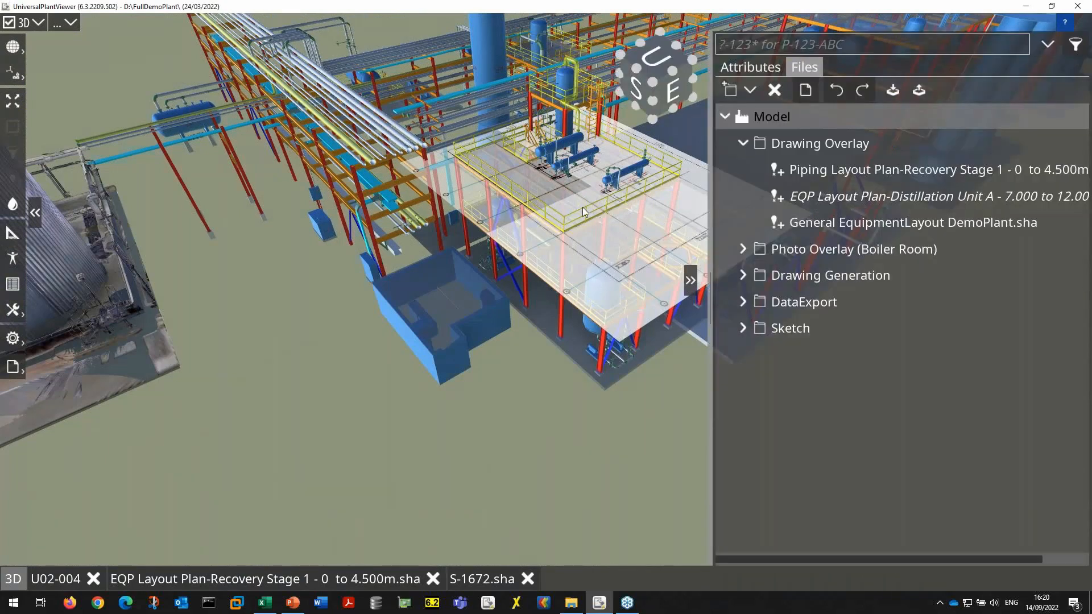
pyautogui.click(626, 178)
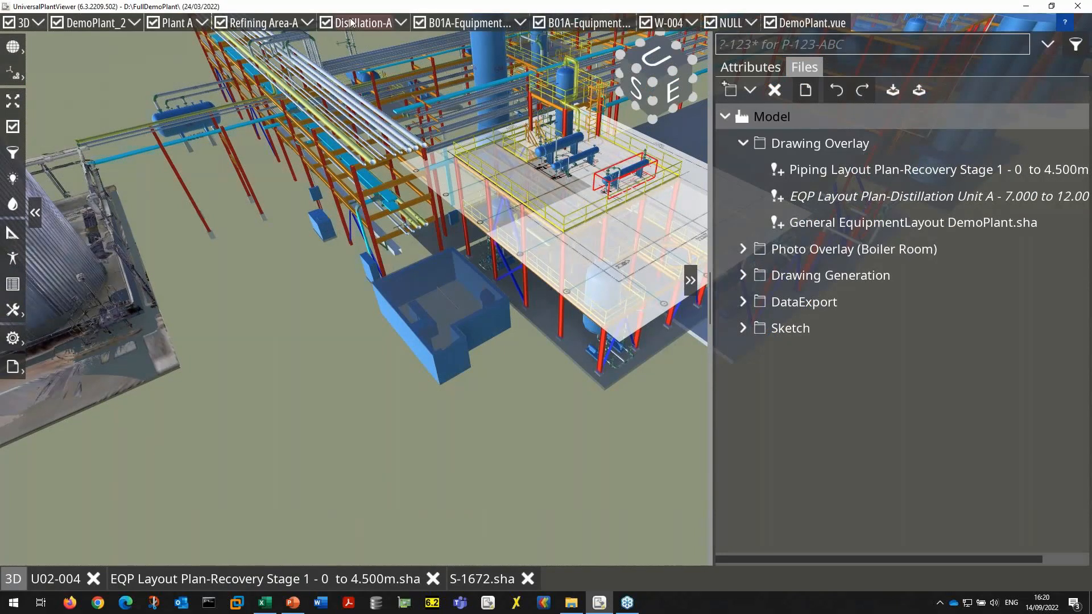
pyautogui.click(351, 23)
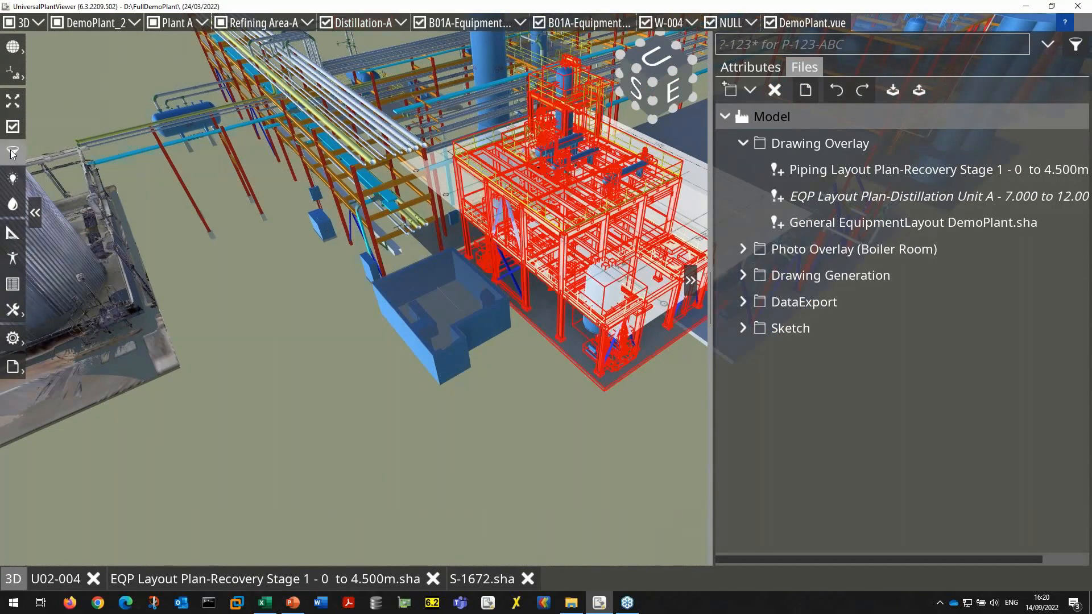
pyautogui.press('i')
pyautogui.scroll(2, 418, 303)
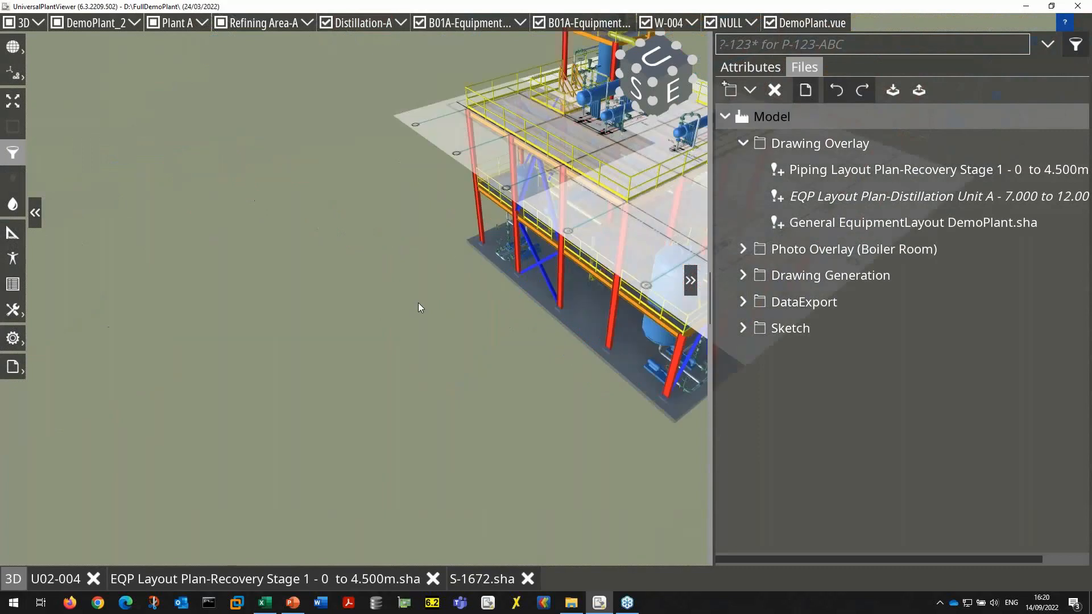
pyautogui.moveTo(623, 200); pyautogui.dragTo(465, 255, button='middle')
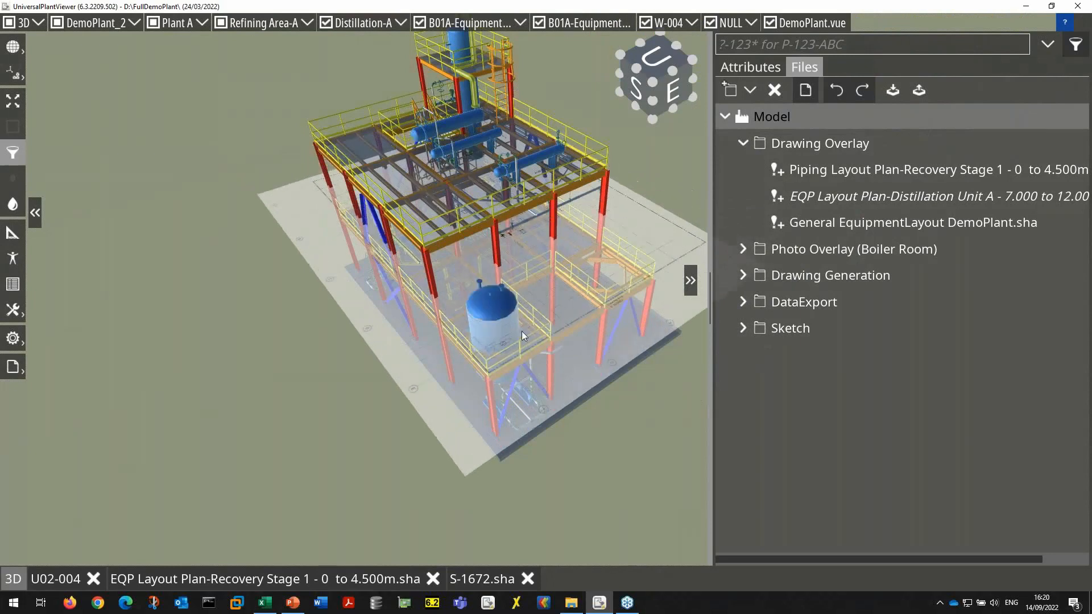
# Shift the overlaid drawing along its normal to just below the horizontal vessels on the upper platform and compare their positions
pyautogui.moveTo(526, 271); pyautogui.dragTo(517, 190)
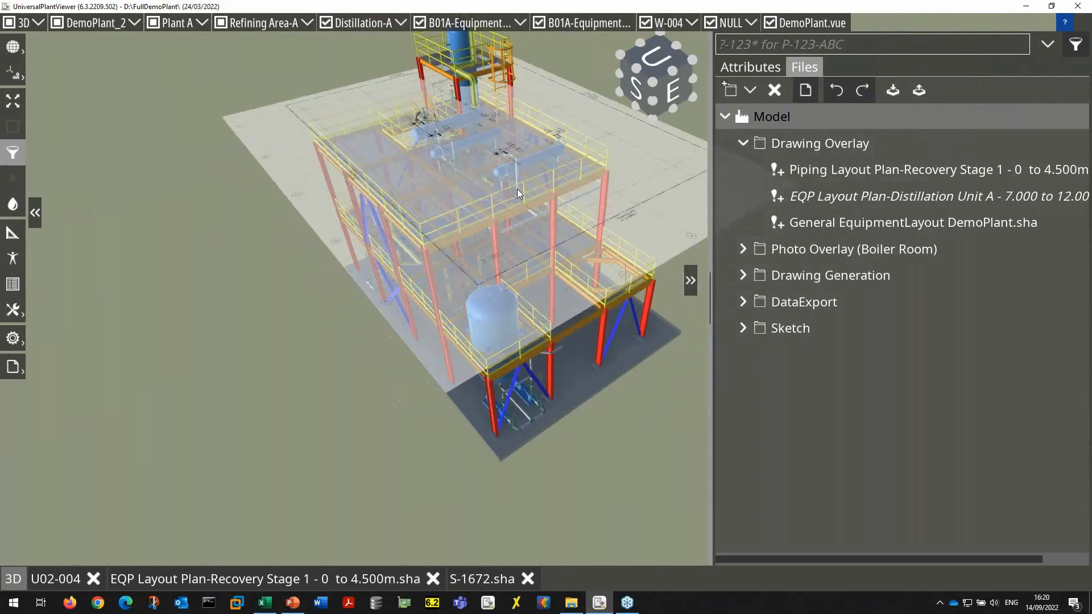
pyautogui.scroll(5, 509, 177)
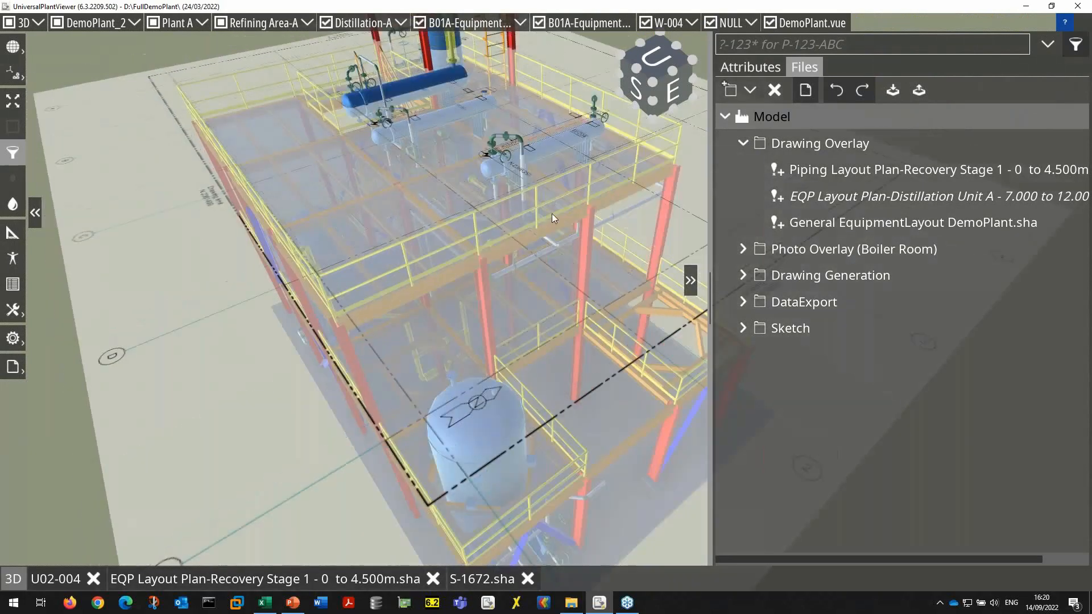
pyautogui.moveTo(552, 213)
pyautogui.mouseDown()
pyautogui.moveTo(572, 356)
pyautogui.moveTo(561, 263)
pyautogui.mouseUp()
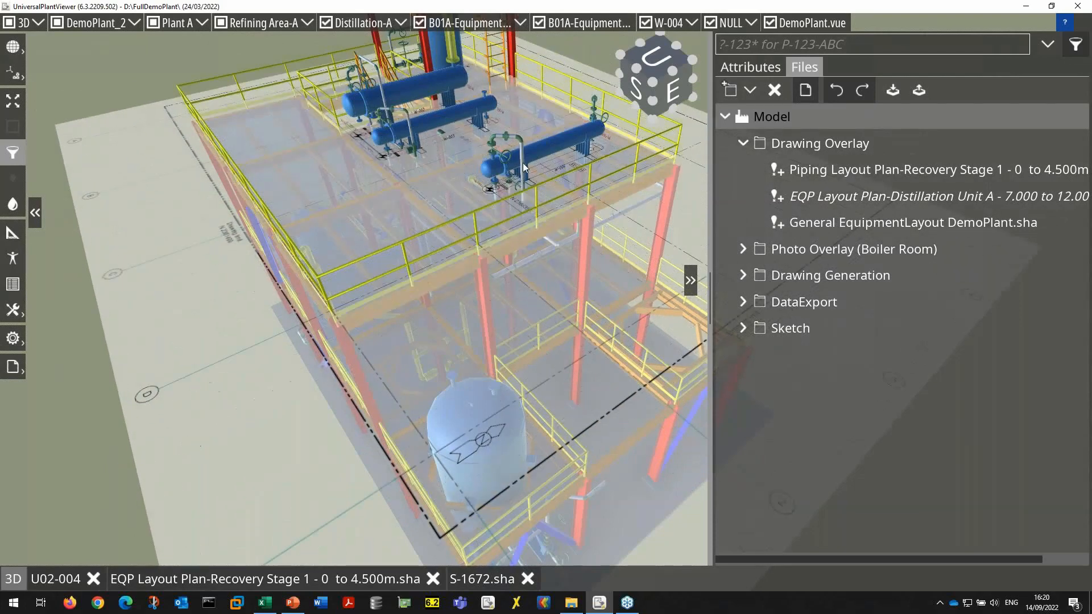
pyautogui.scroll(5, 523, 163)
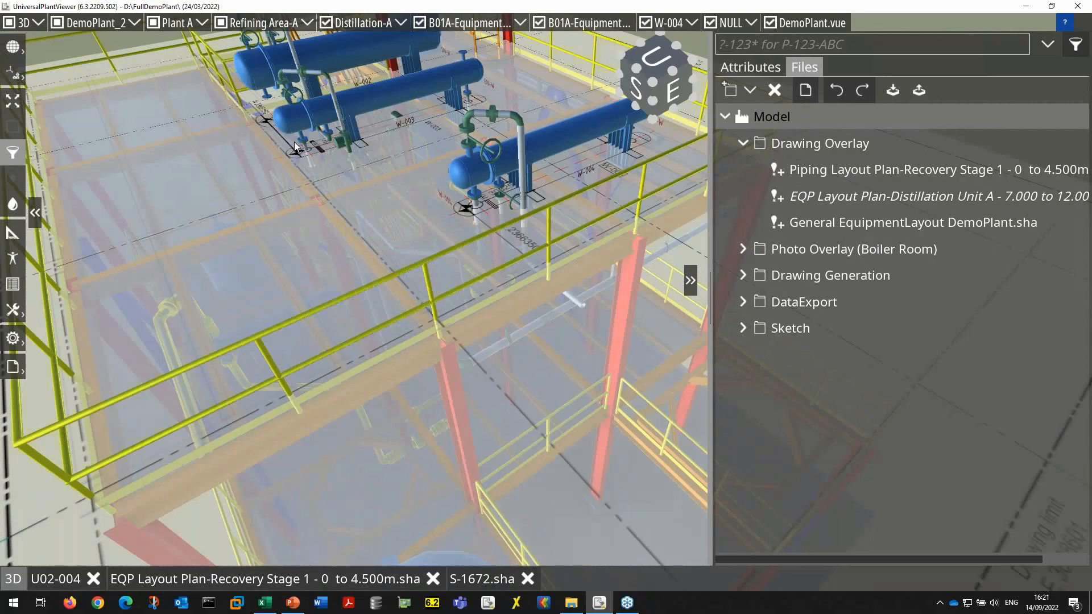
pyautogui.scroll(4, 489, 233)
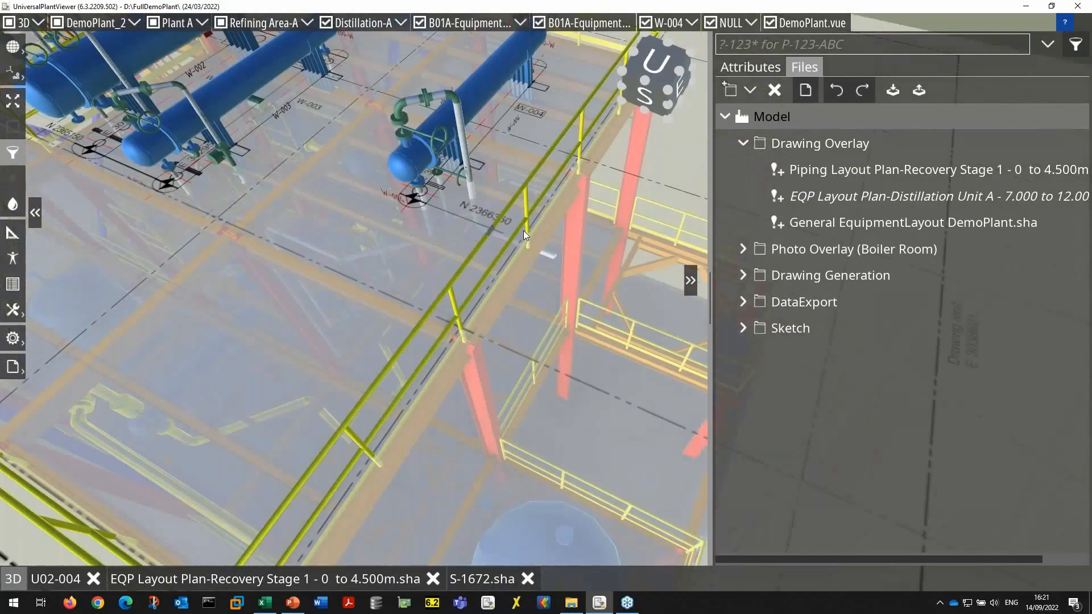
pyautogui.scroll(-6, 524, 230)
# Open the EQP Layout Plan-Distillation Unit A overlay for editing, examine its paired reference points and projection types, and leave without saving
pyautogui.moveTo(1020, 203)
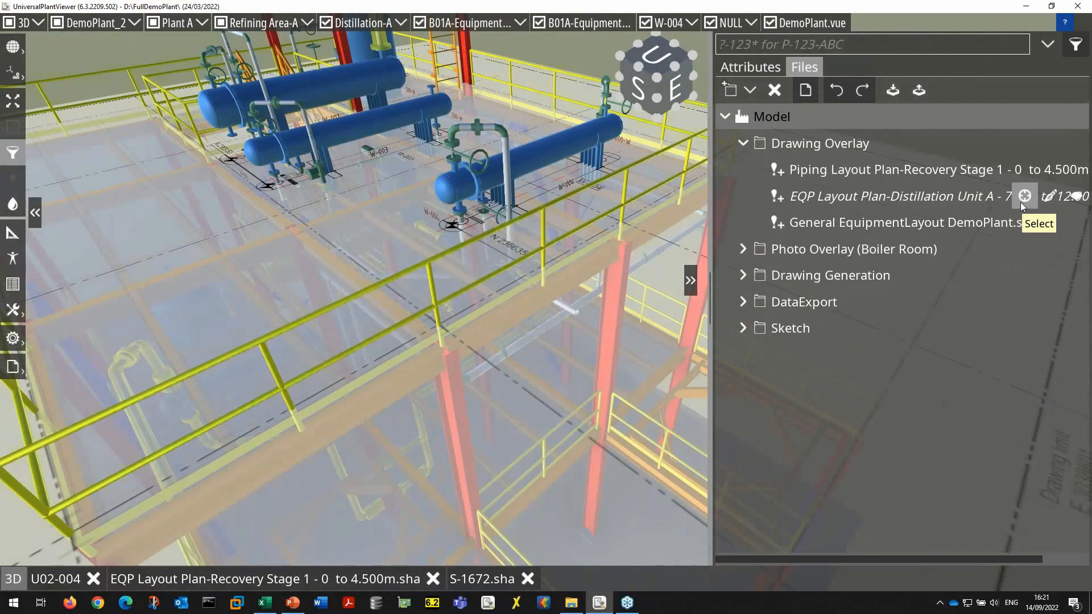
pyautogui.click(1050, 196)
pyautogui.scroll(3, 879, 289)
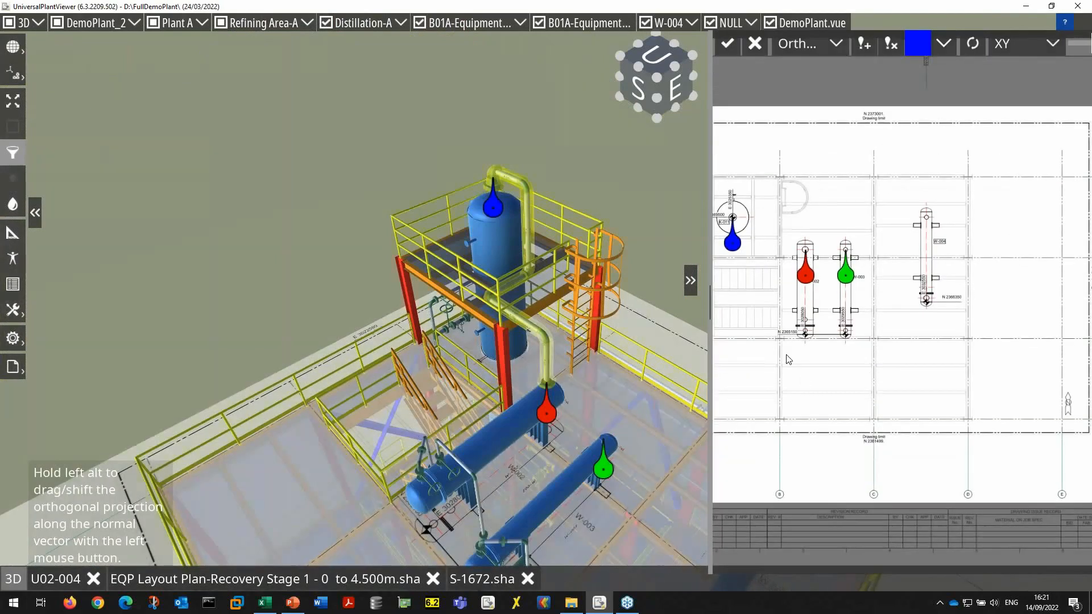
pyautogui.click(39, 24)
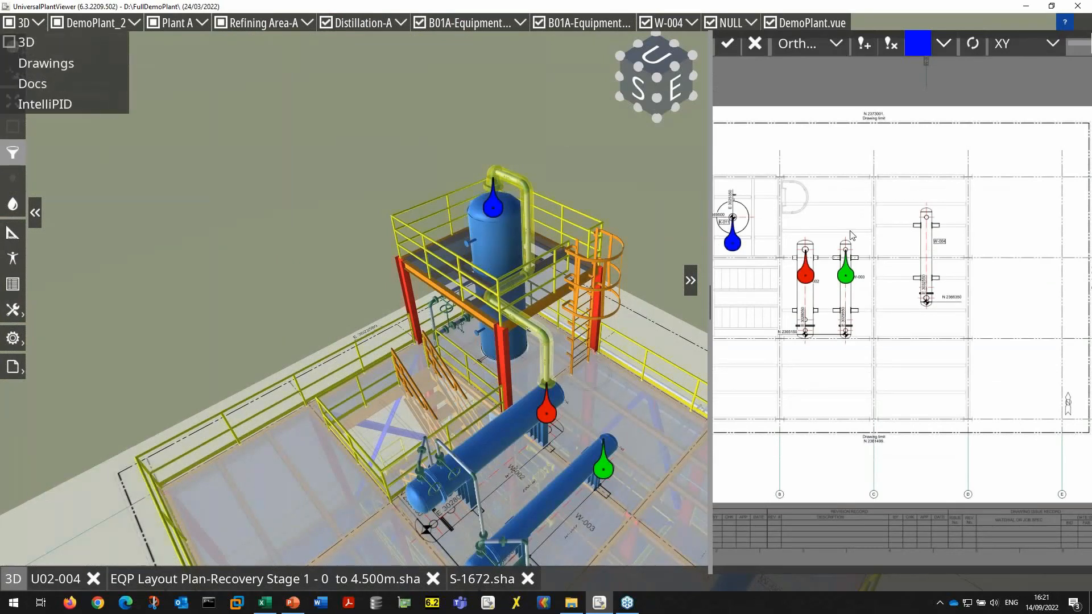
pyautogui.click(852, 93)
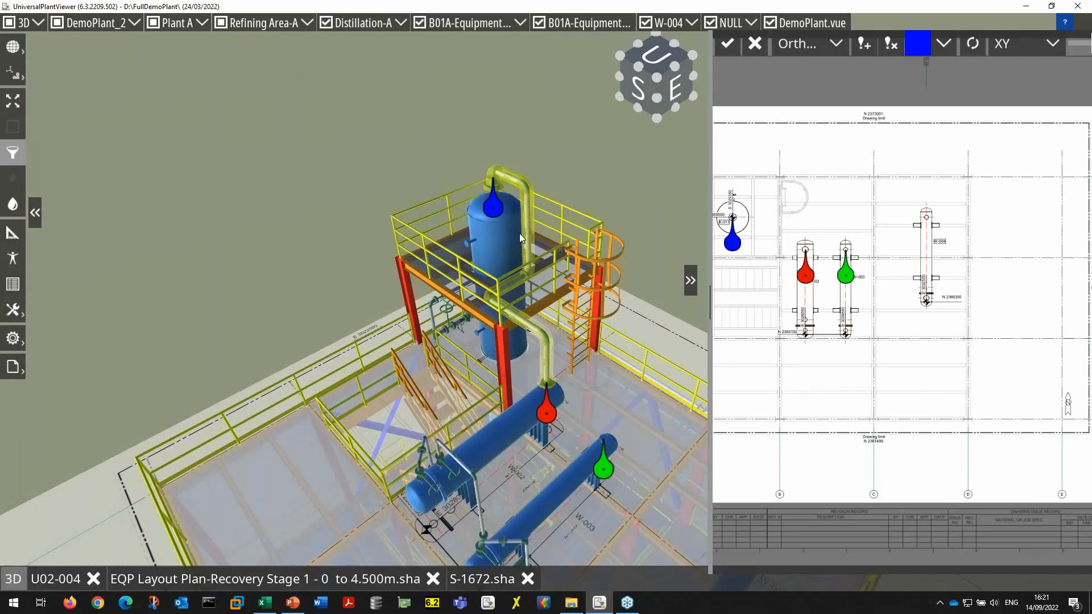
pyautogui.scroll(1, 543, 266)
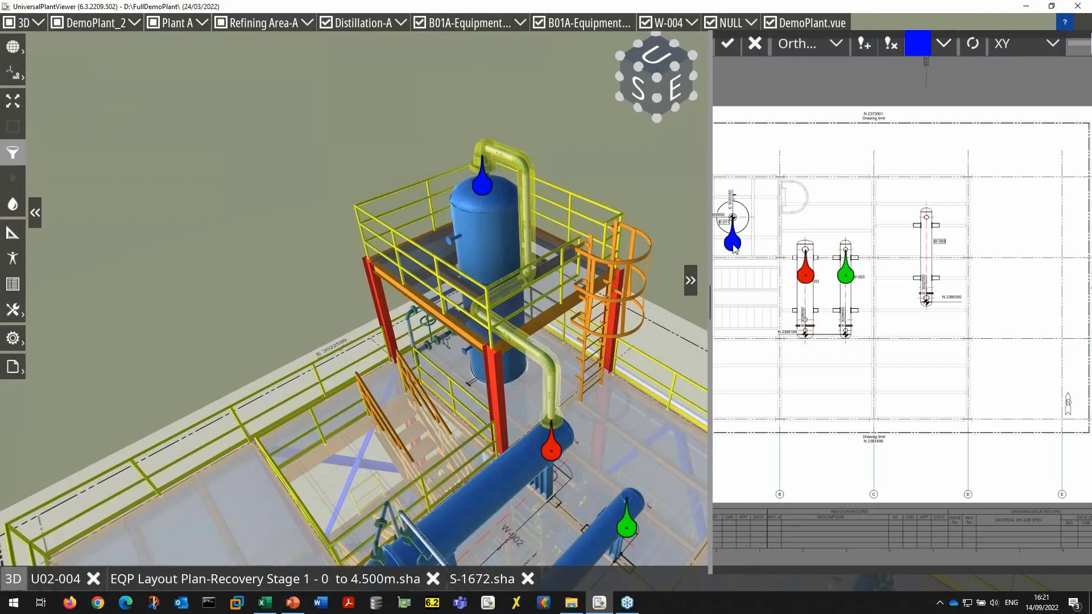
pyautogui.click(839, 48)
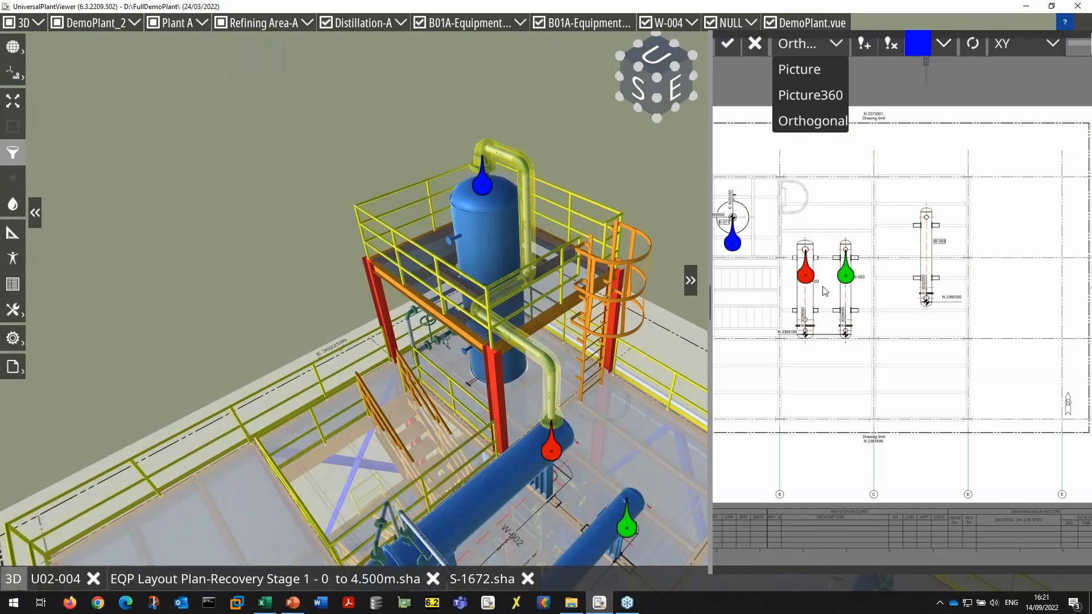
pyautogui.click(755, 49)
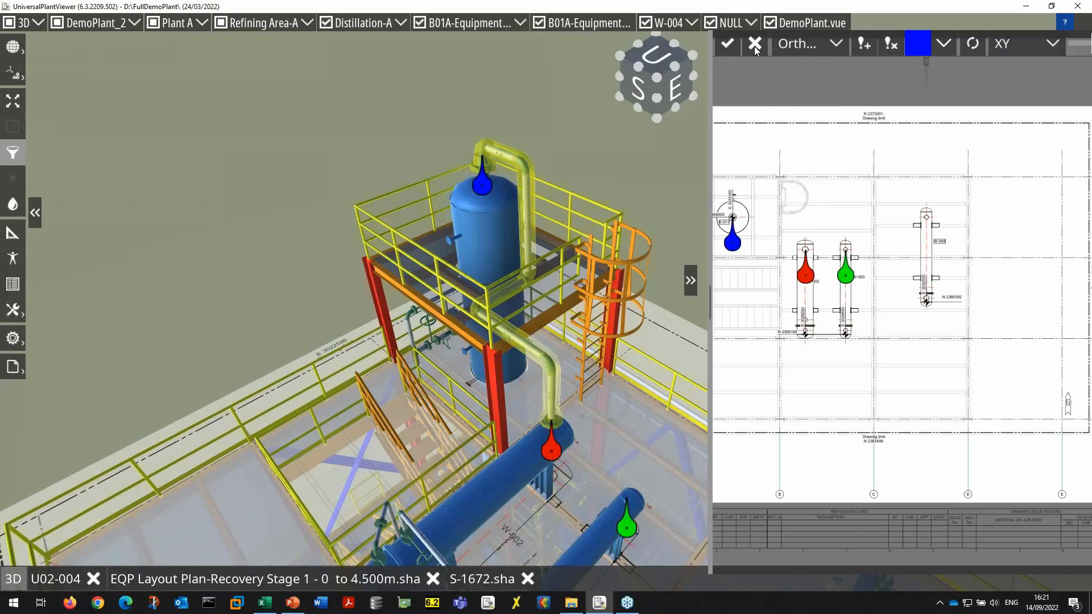
pyautogui.click(755, 49)
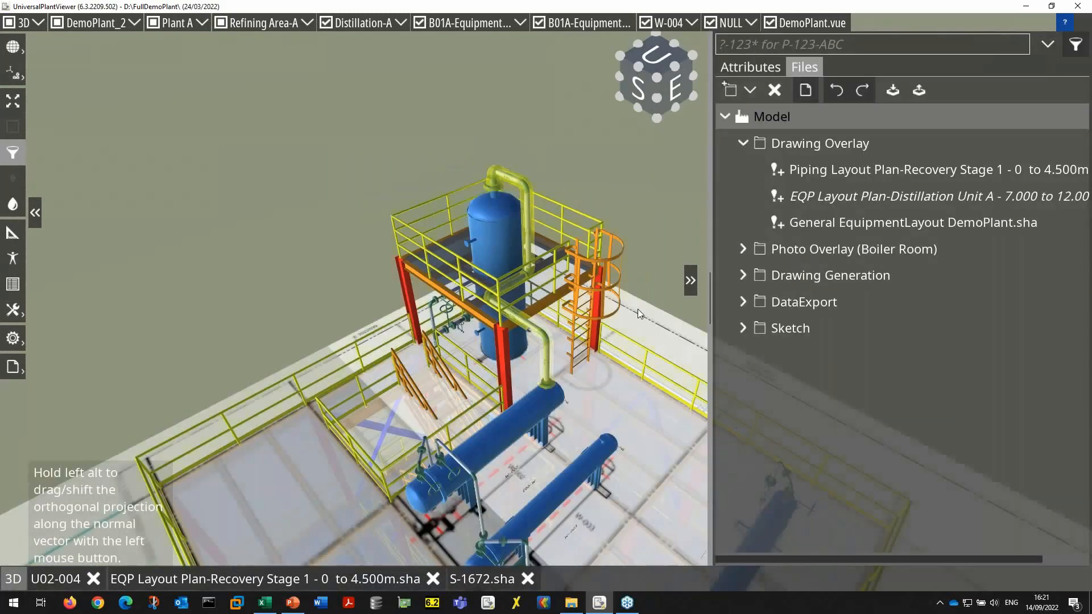
# Hide the EQP Layout Plan-Distillation Unit A overlay and view the Picture 01 photo overlay of the boiler room
pyautogui.moveTo(340, 227); pyautogui.dragTo(227, 123, button='middle')
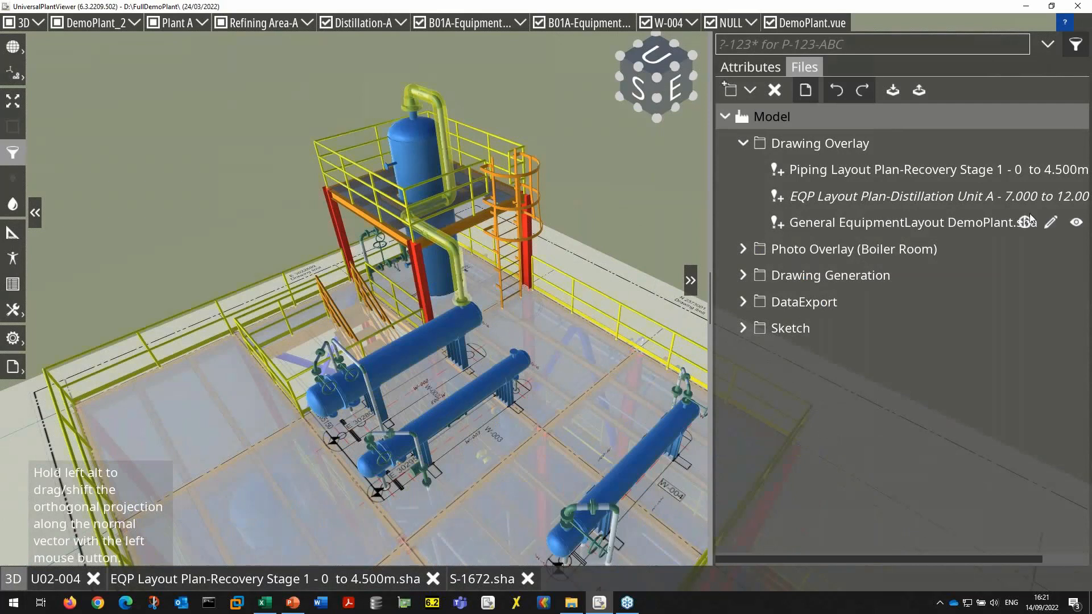
pyautogui.click(1077, 196)
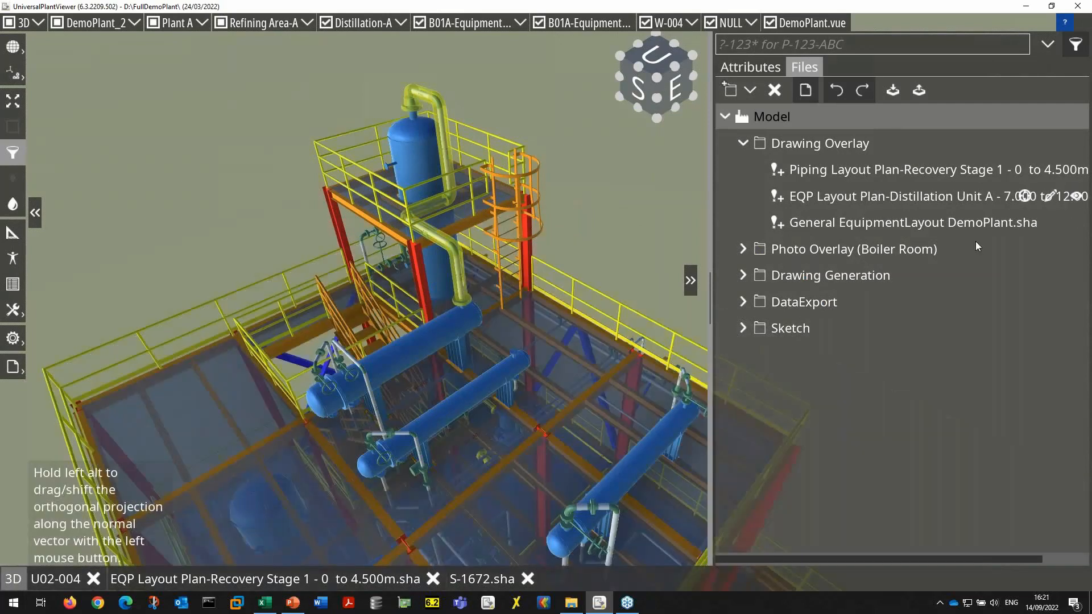
pyautogui.click(743, 248)
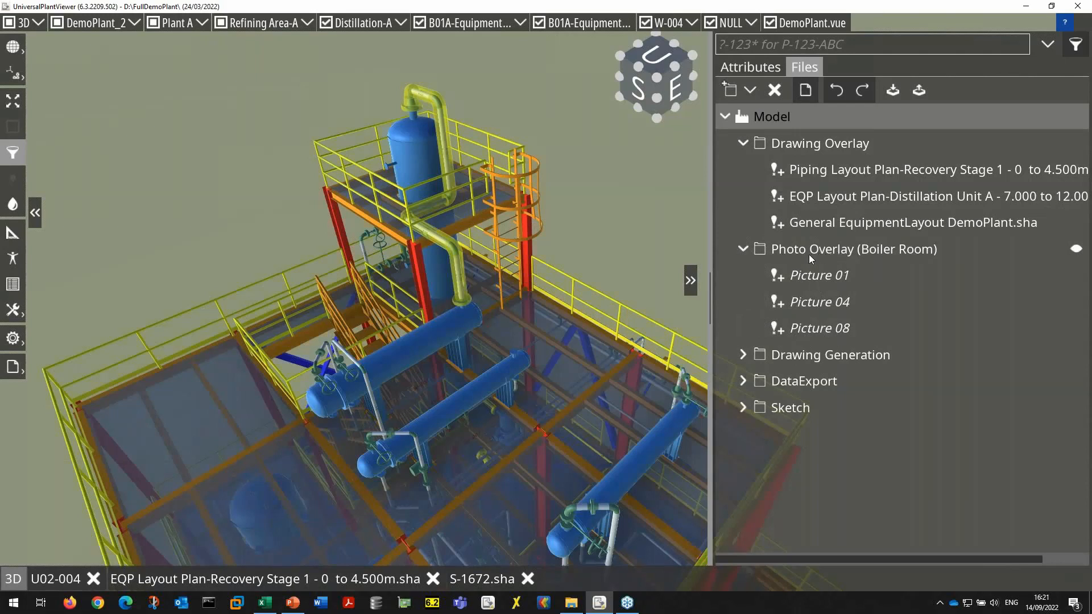
pyautogui.moveTo(958, 277)
pyautogui.click(1076, 276)
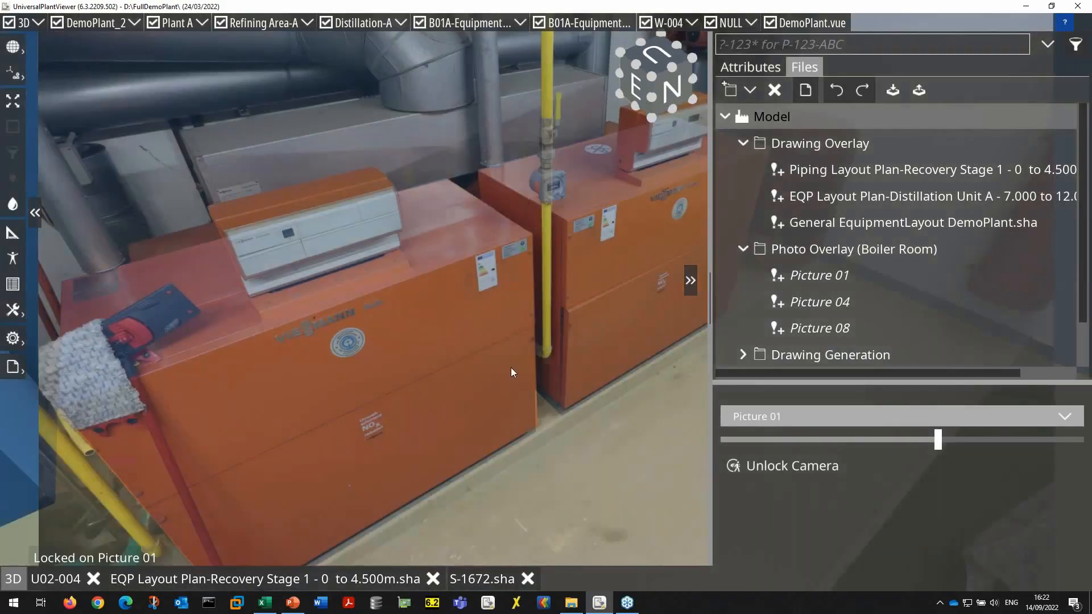
# Fade Picture 01 out completely, restore it to about two thirds opacity, and look around to compare the photo with the 3D model
pyautogui.moveTo(938, 440); pyautogui.dragTo(573, 415)
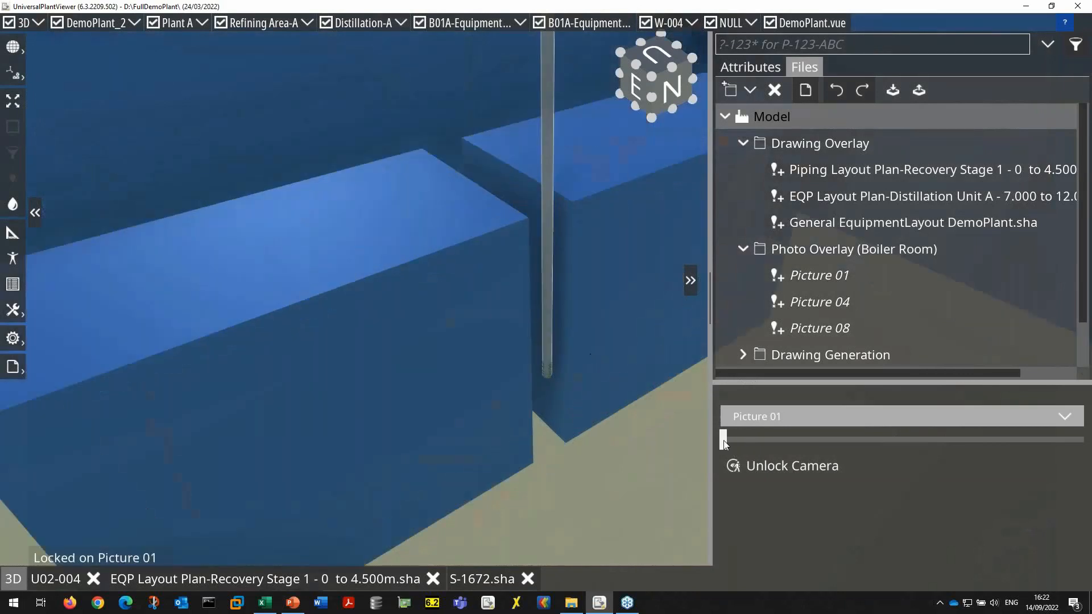
pyautogui.moveTo(734, 441); pyautogui.dragTo(977, 441)
pyautogui.moveTo(964, 442); pyautogui.dragTo(964, 442)
pyautogui.moveTo(599, 473)
pyautogui.mouseDown()
pyautogui.moveTo(613, 451)
pyautogui.moveTo(609, 482)
pyautogui.moveTo(585, 465)
pyautogui.moveTo(612, 476)
pyautogui.mouseUp()
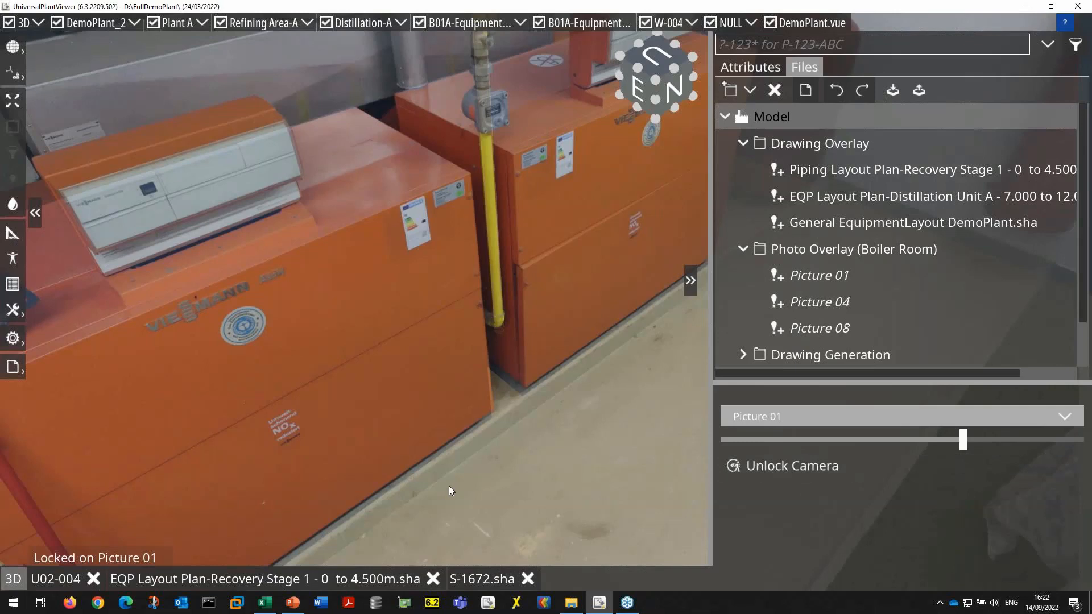
pyautogui.moveTo(591, 415)
pyautogui.mouseDown()
pyautogui.moveTo(569, 407)
pyautogui.moveTo(585, 404)
pyautogui.moveTo(602, 422)
pyautogui.moveTo(600, 412)
pyautogui.mouseUp()
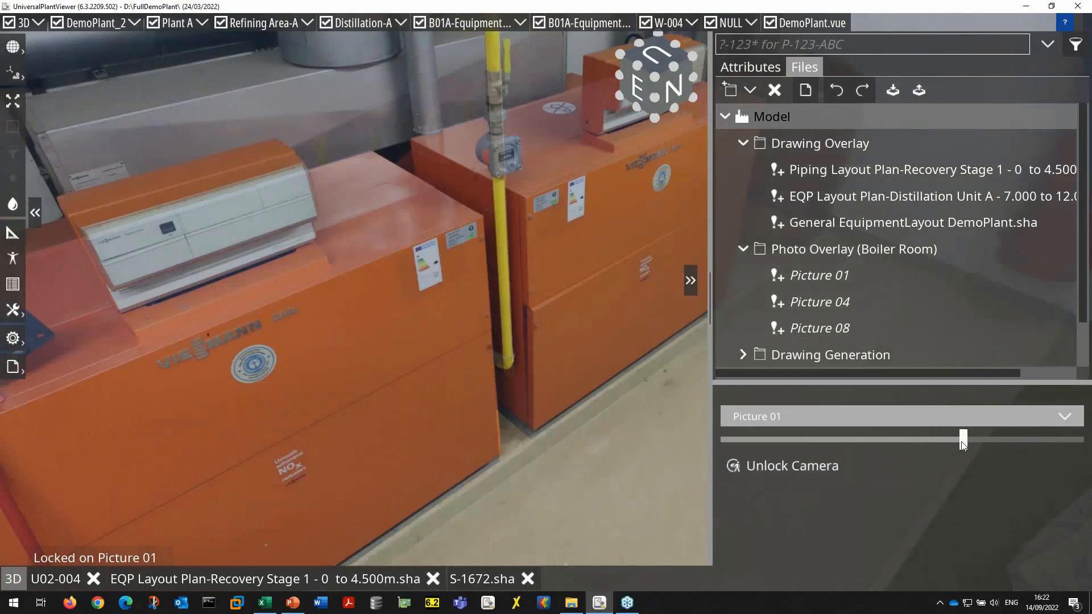
# Fade Picture 01 out to pick the vertical pipe between the boilers, then restore the photo's opacity and compare it with the model
pyautogui.moveTo(963, 443); pyautogui.dragTo(725, 439)
pyautogui.click(509, 253)
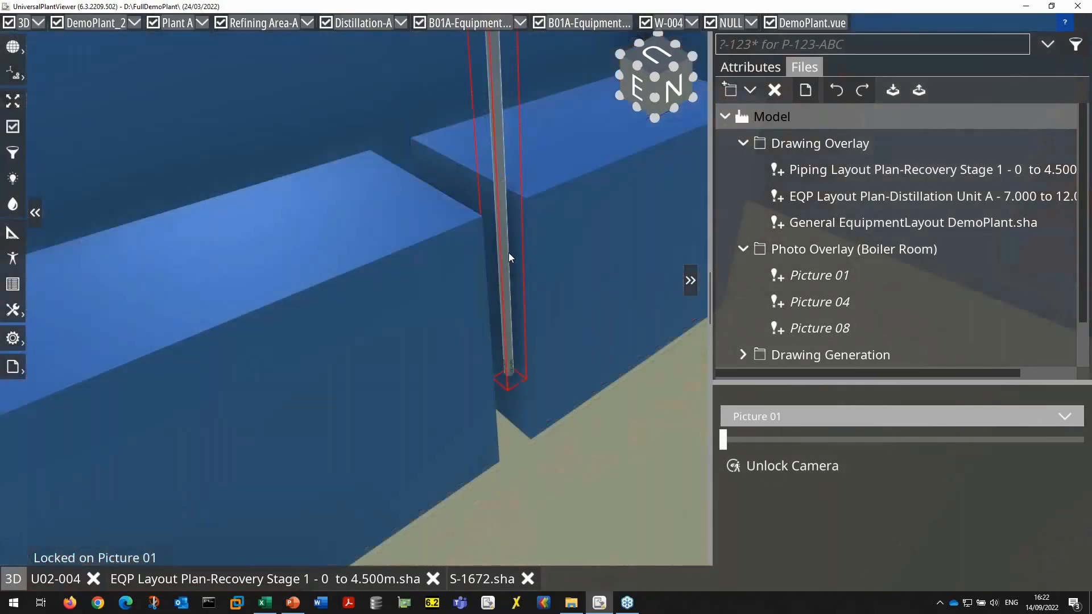
pyautogui.moveTo(544, 248); pyautogui.dragTo(543, 233)
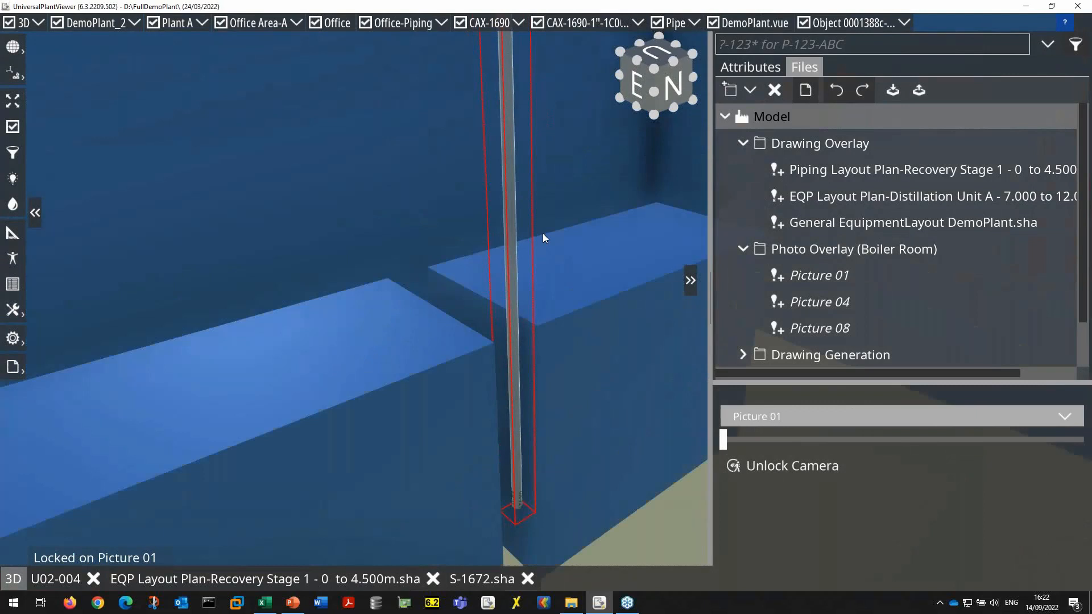
pyautogui.moveTo(744, 441); pyautogui.dragTo(946, 442)
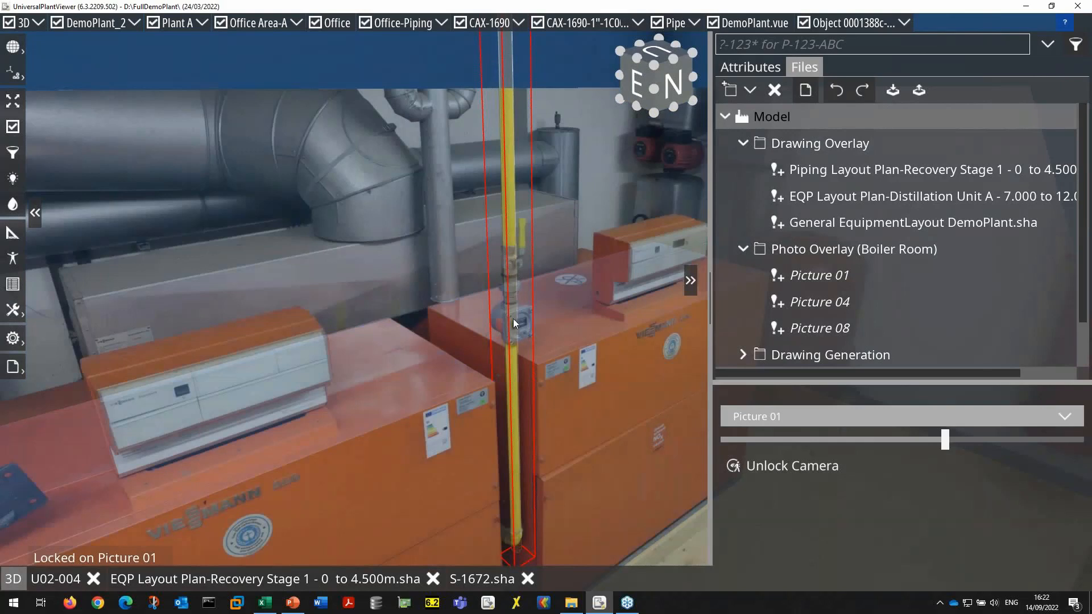
pyautogui.moveTo(949, 441); pyautogui.dragTo(992, 441)
pyautogui.moveTo(916, 435); pyautogui.dragTo(1020, 445)
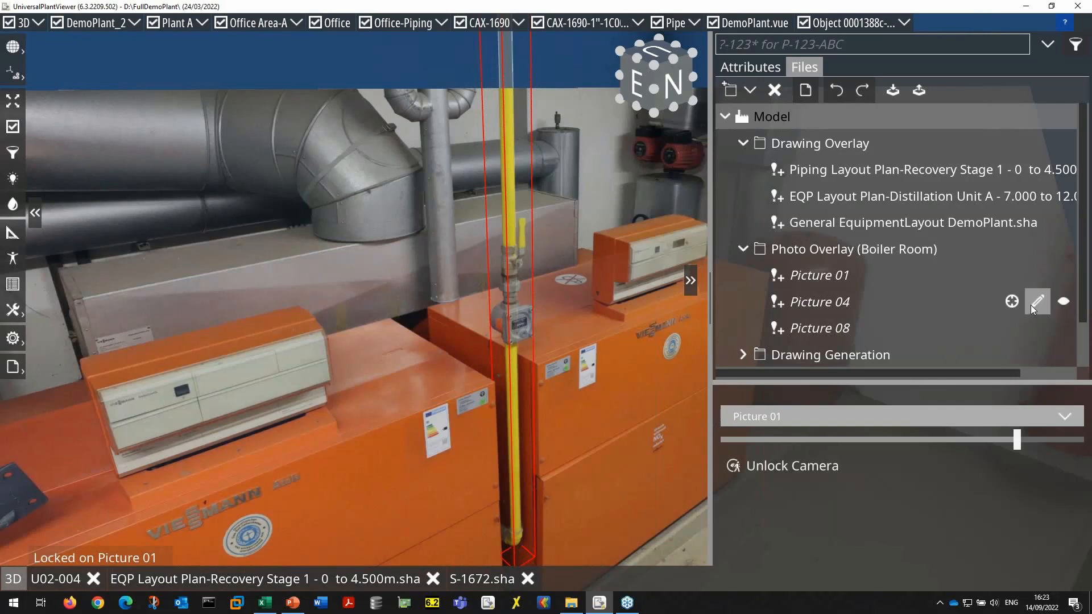
# Open the Picture 04 overlay for editing, examine its paired reference points and projection types, and leave without saving
pyautogui.click(1036, 302)
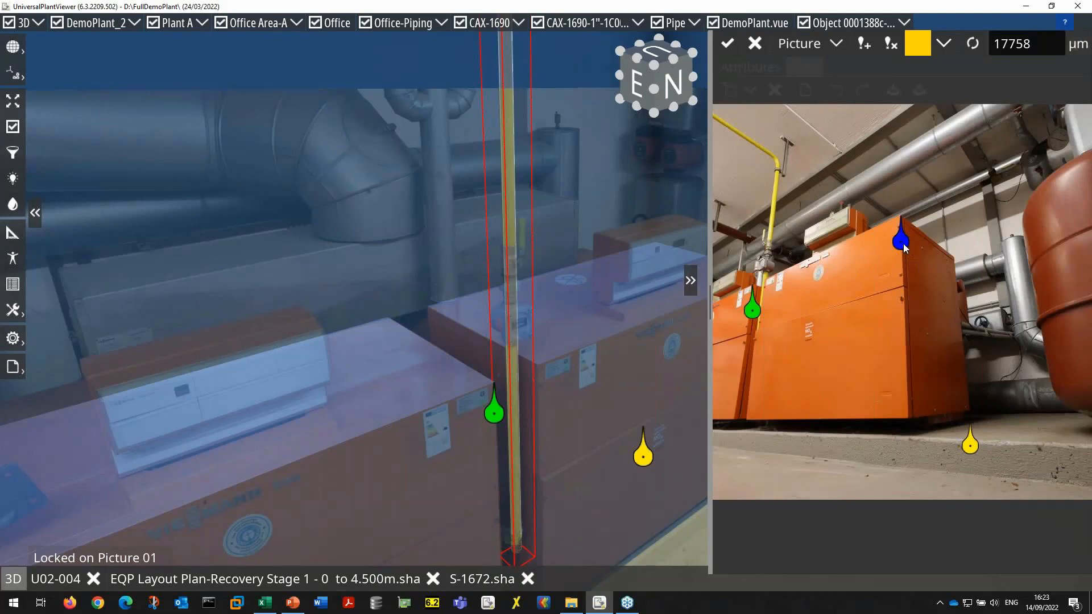
pyautogui.click(831, 46)
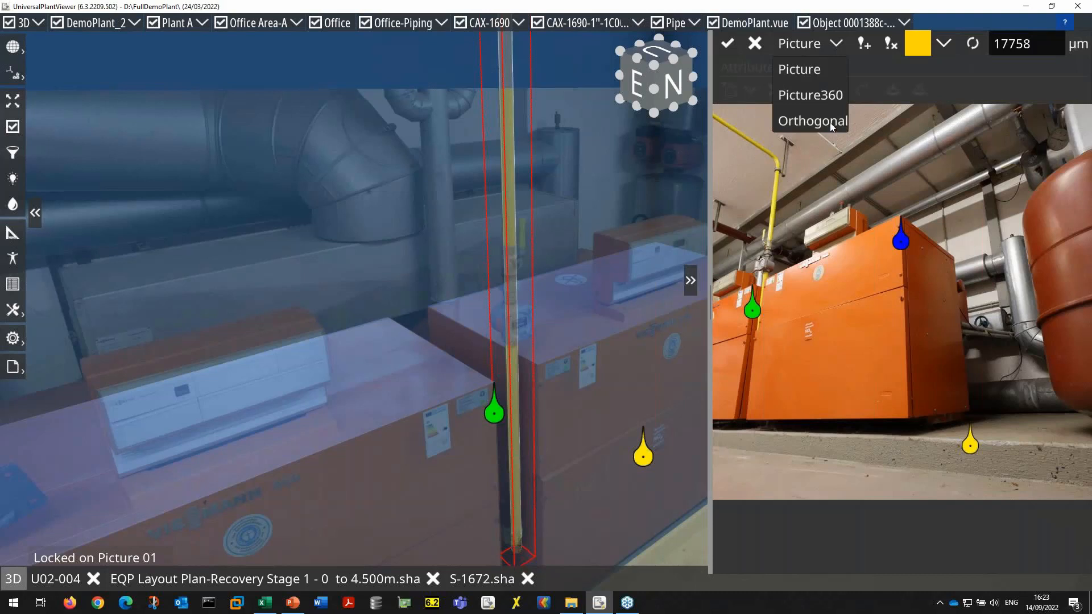
pyautogui.click(755, 45)
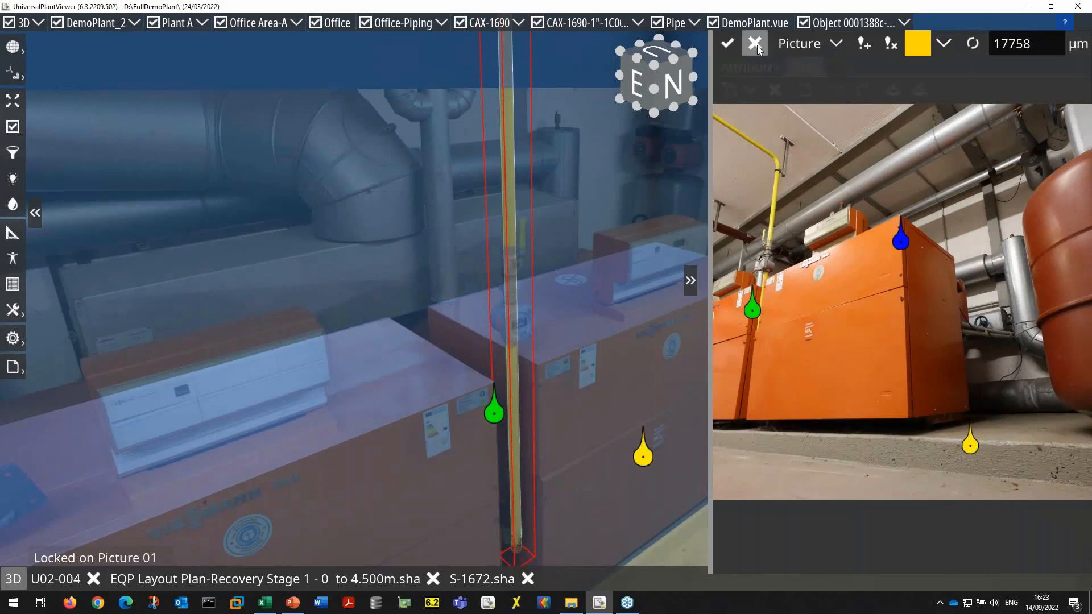
pyautogui.click(756, 46)
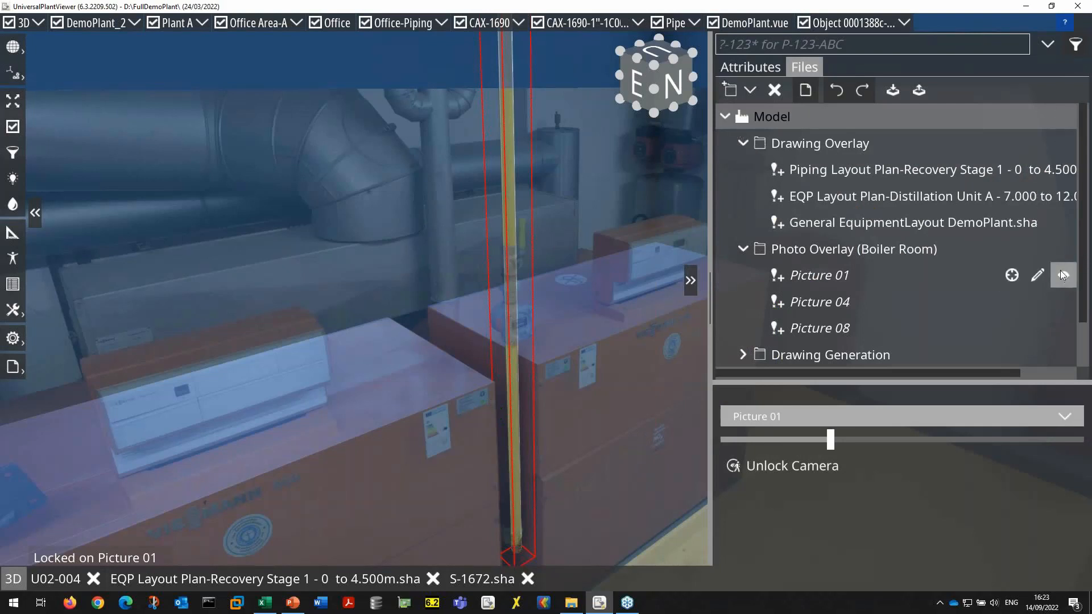
# Hide the Picture 01 overlay, collapse both overlay folders, and go to the saved view View4Sketch in the Sketch folder
pyautogui.click(1062, 275)
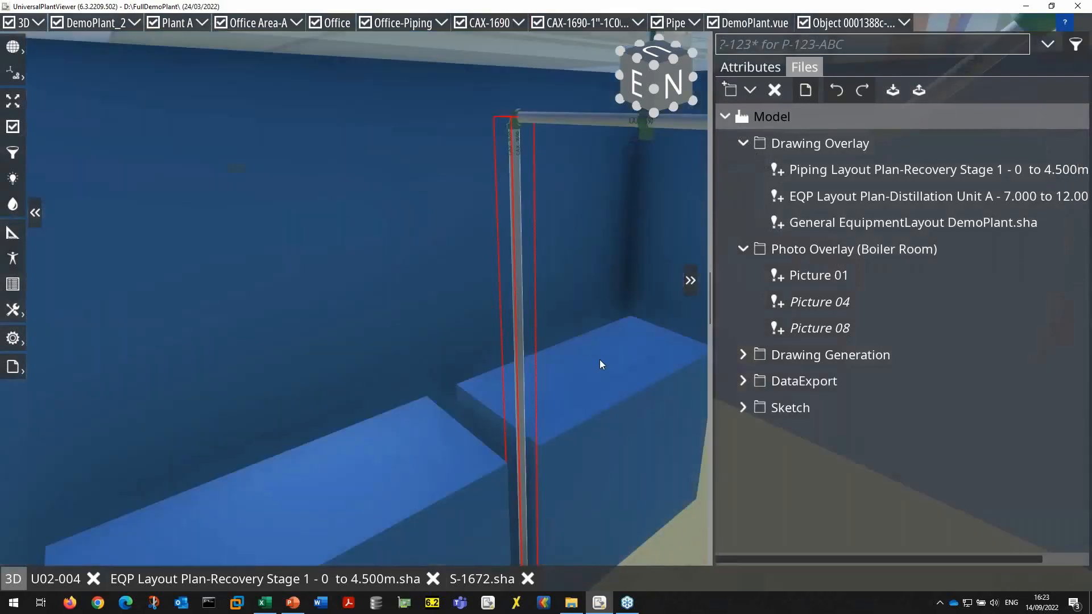
pyautogui.click(743, 248)
pyautogui.click(743, 144)
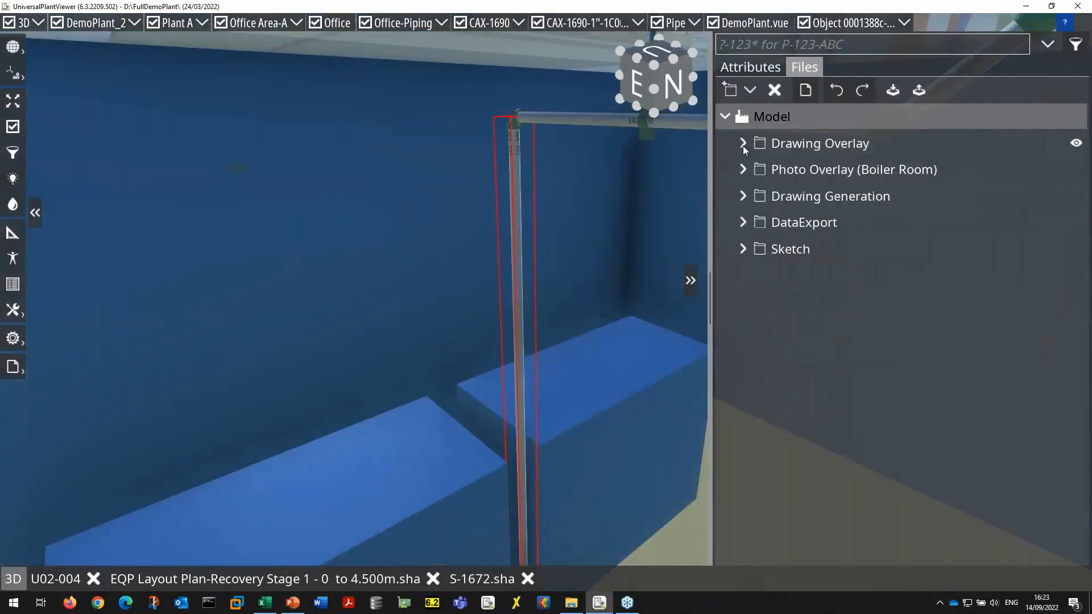
pyautogui.click(742, 249)
pyautogui.click(828, 274)
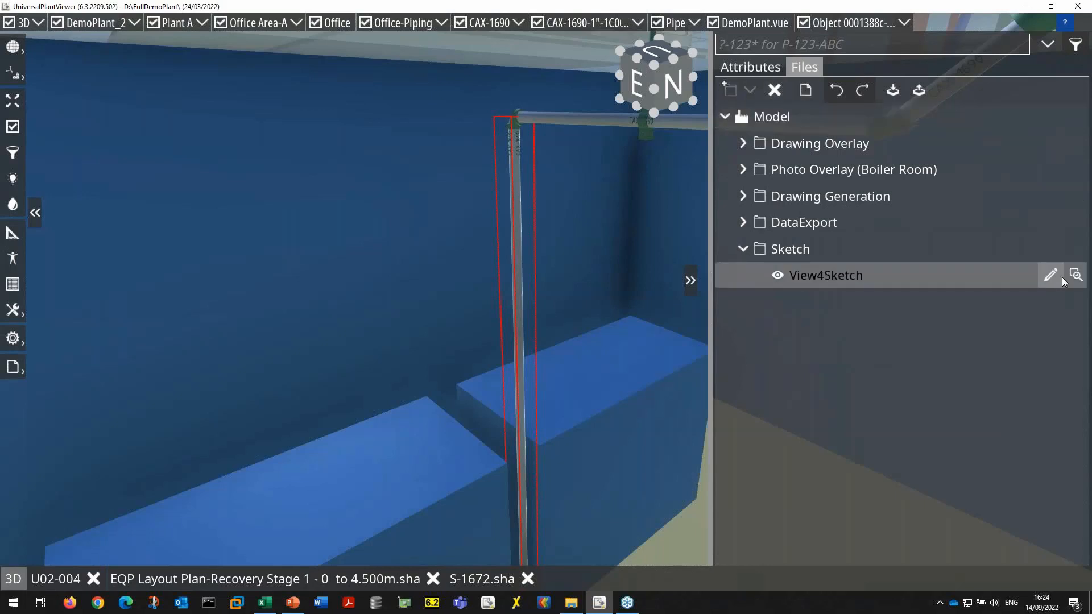
pyautogui.click(1076, 276)
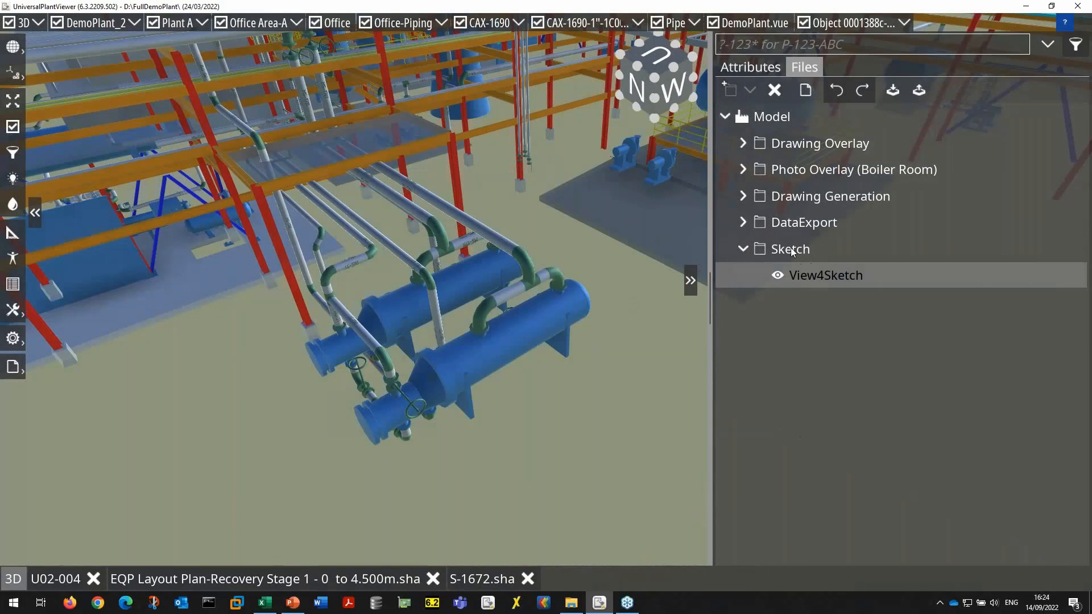
# Create a new sketch in the Sketch folder
pyautogui.click(815, 249)
pyautogui.click(750, 91)
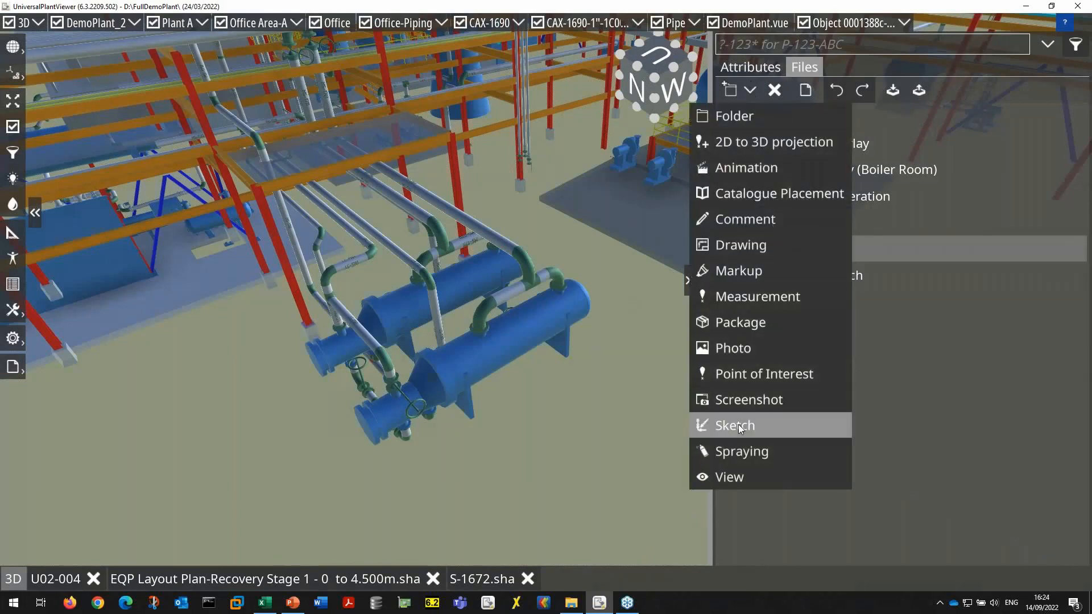
pyautogui.click(800, 427)
pyautogui.click(586, 370)
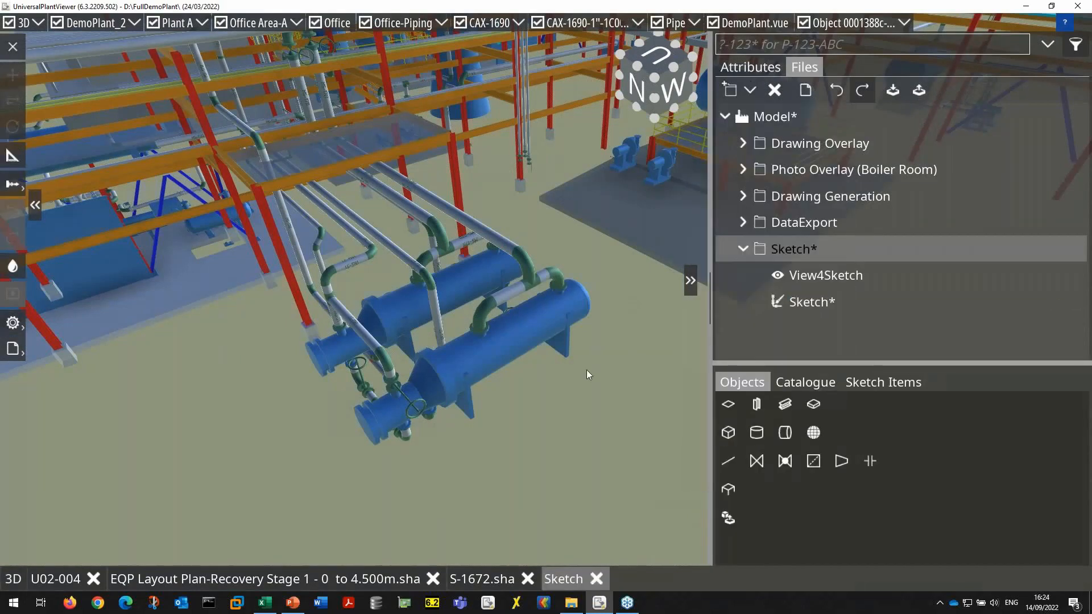
# Convert exchanger E-312B to a sketch item and move it horizontally away from its piping and the neighbouring exchanger
pyautogui.click(511, 341)
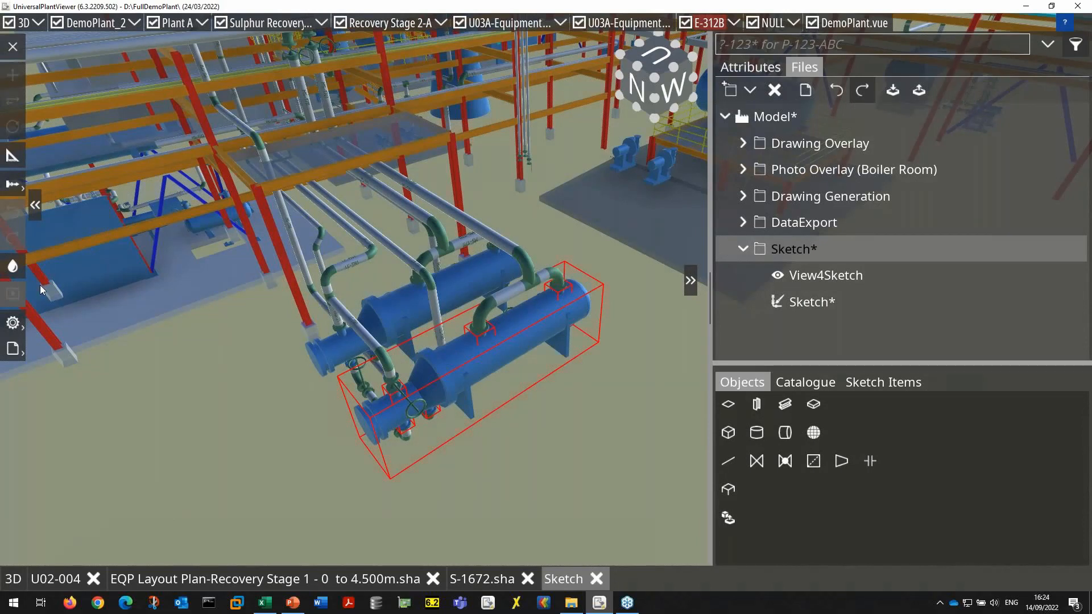
pyautogui.click(17, 185)
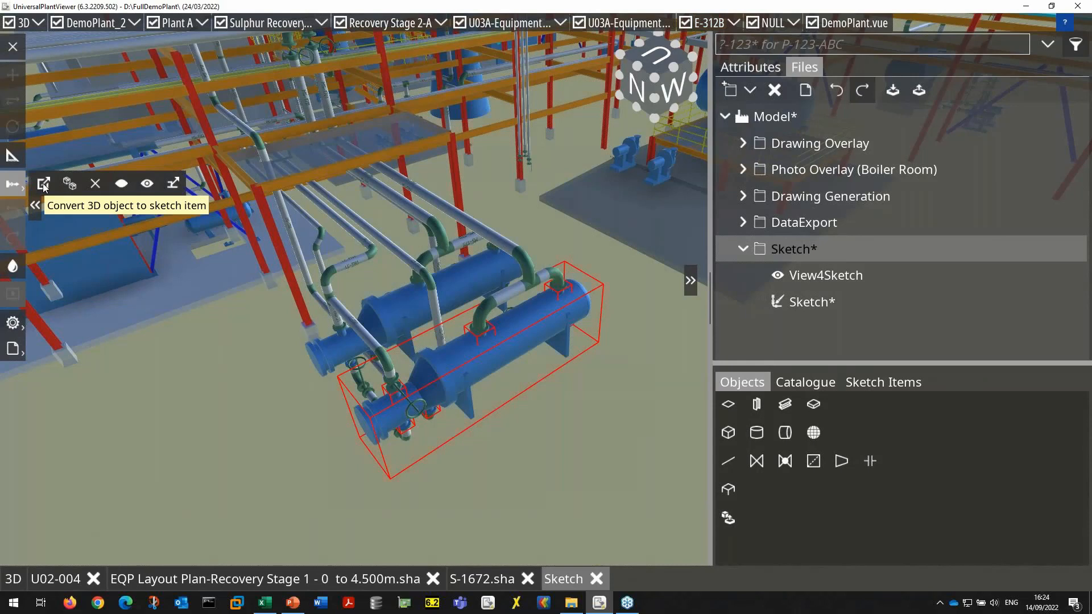
pyautogui.click(43, 185)
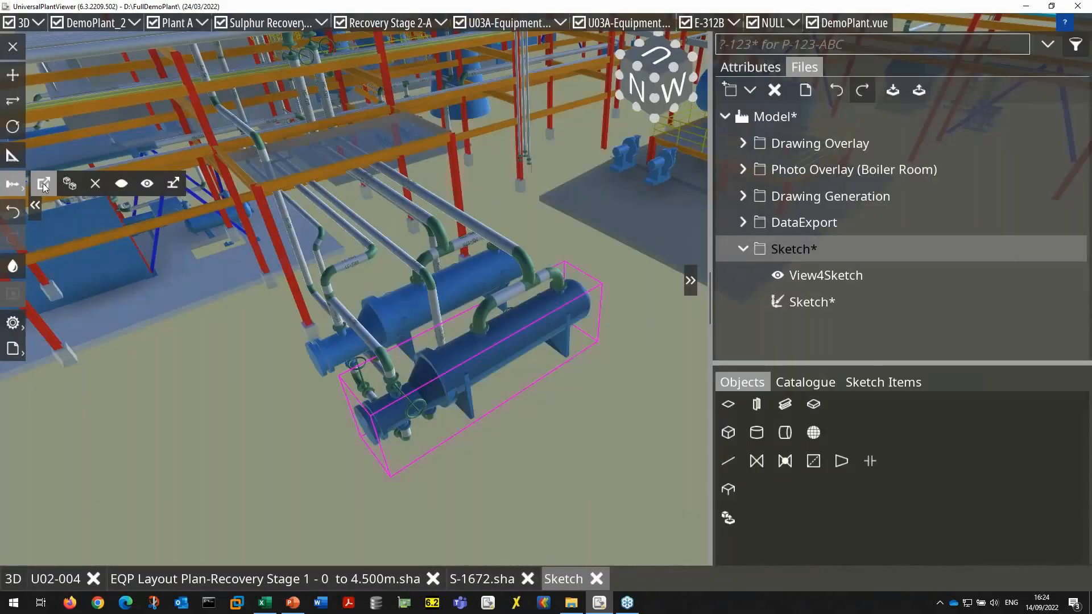
pyautogui.click(12, 76)
pyautogui.moveTo(520, 384); pyautogui.dragTo(623, 477)
pyautogui.moveTo(514, 358); pyautogui.dragTo(490, 265, button='middle')
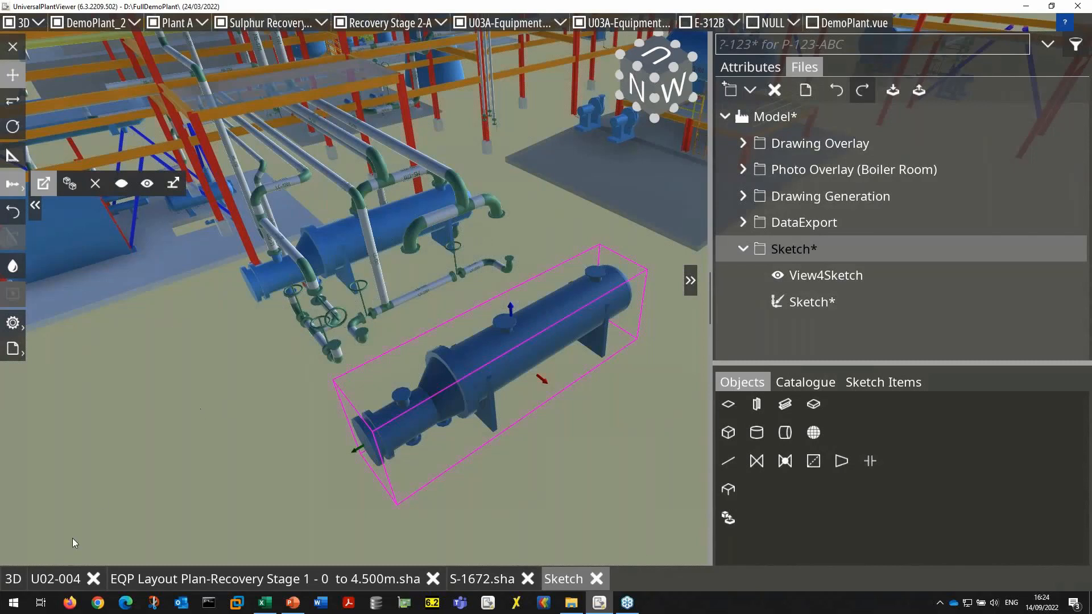
# Compare the original exchanger position in the 3D model with the moved exchanger in the sketch
pyautogui.click(16, 581)
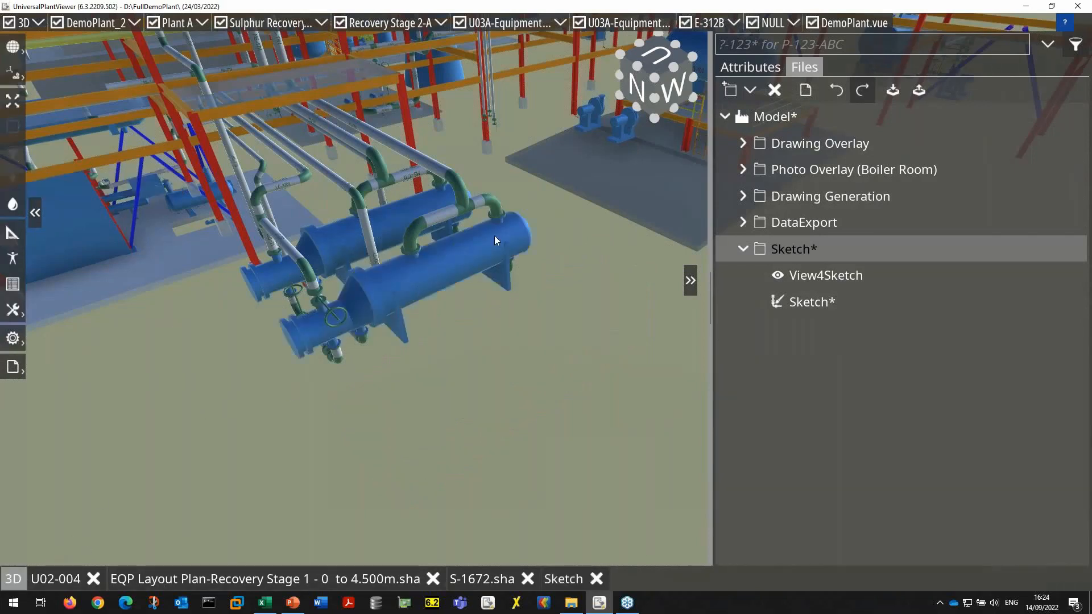
pyautogui.moveTo(405, 258)
pyautogui.click(561, 579)
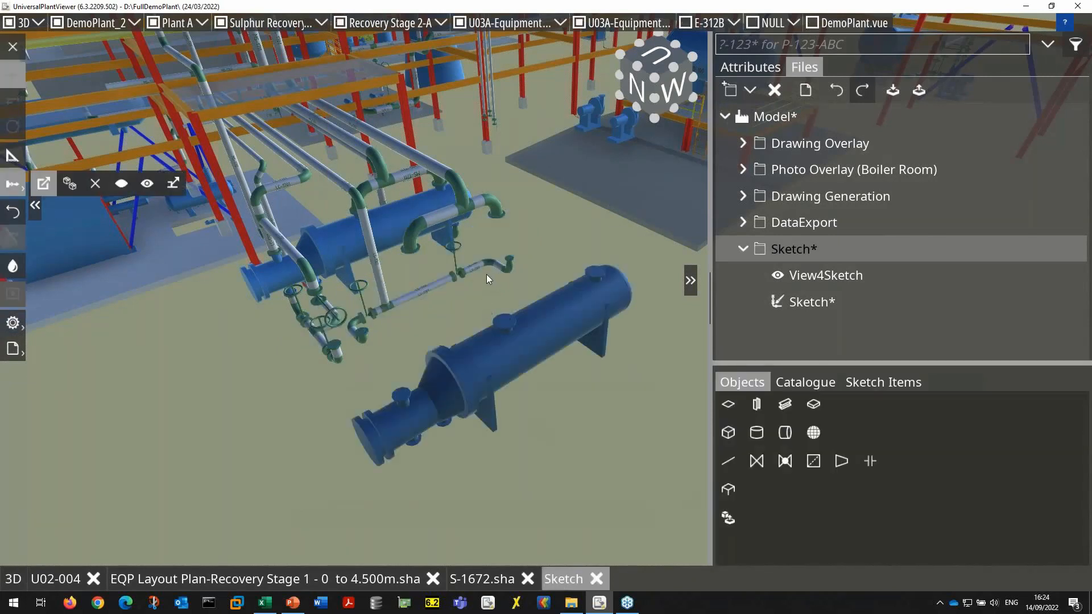
# Convert pipeline MS-1701 to editable sketch piping and move its horizontal header onto the relocated exchanger's top nozzles
pyautogui.click(461, 190)
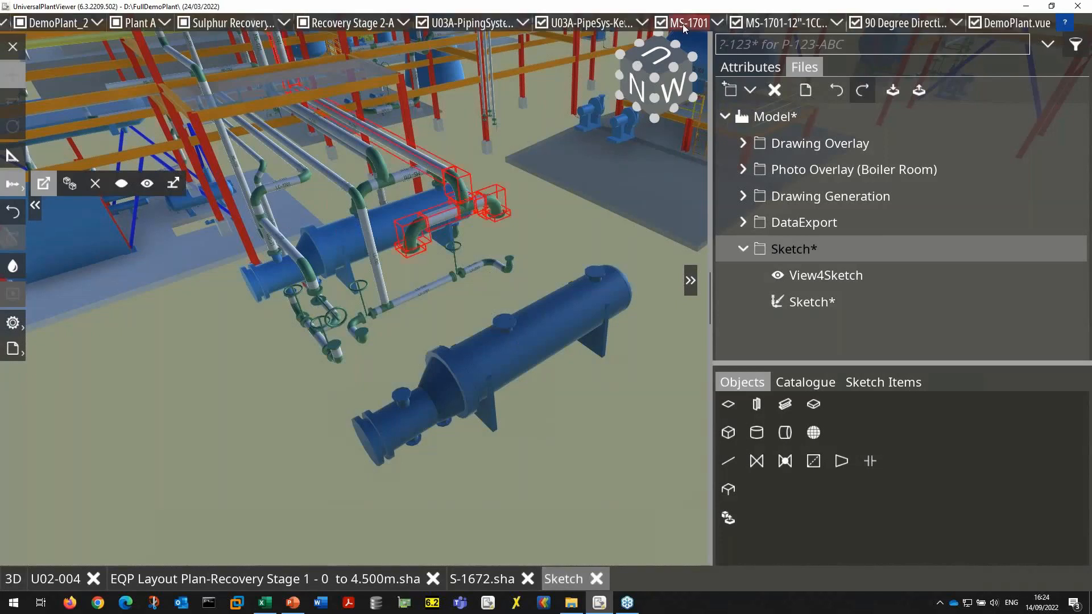
pyautogui.click(173, 184)
pyautogui.click(439, 217)
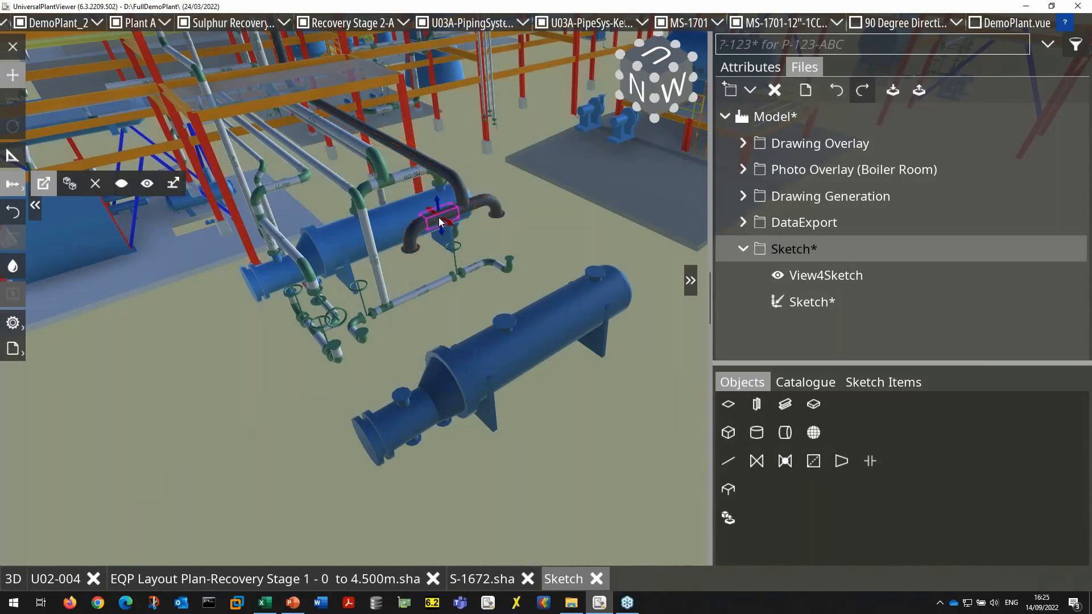
pyautogui.moveTo(449, 222); pyautogui.dragTo(541, 301)
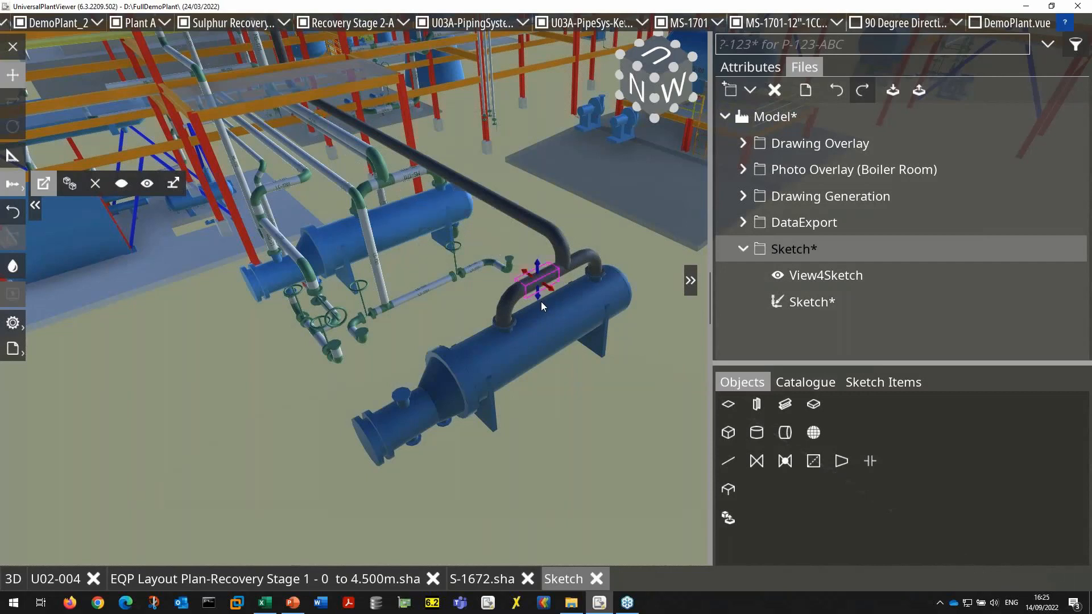
# Insert a valve in the rerouted MS-1701 line and add a straight branch pipe extending outward from its header above the exchanger
pyautogui.click(757, 462)
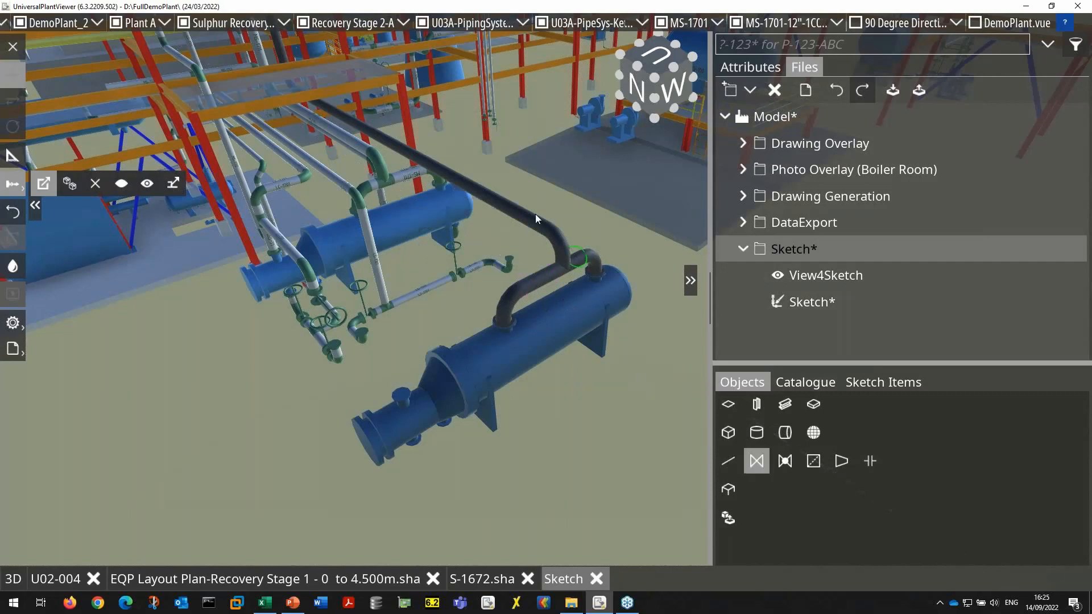
pyautogui.click(514, 209)
pyautogui.click(721, 459)
pyautogui.click(542, 289)
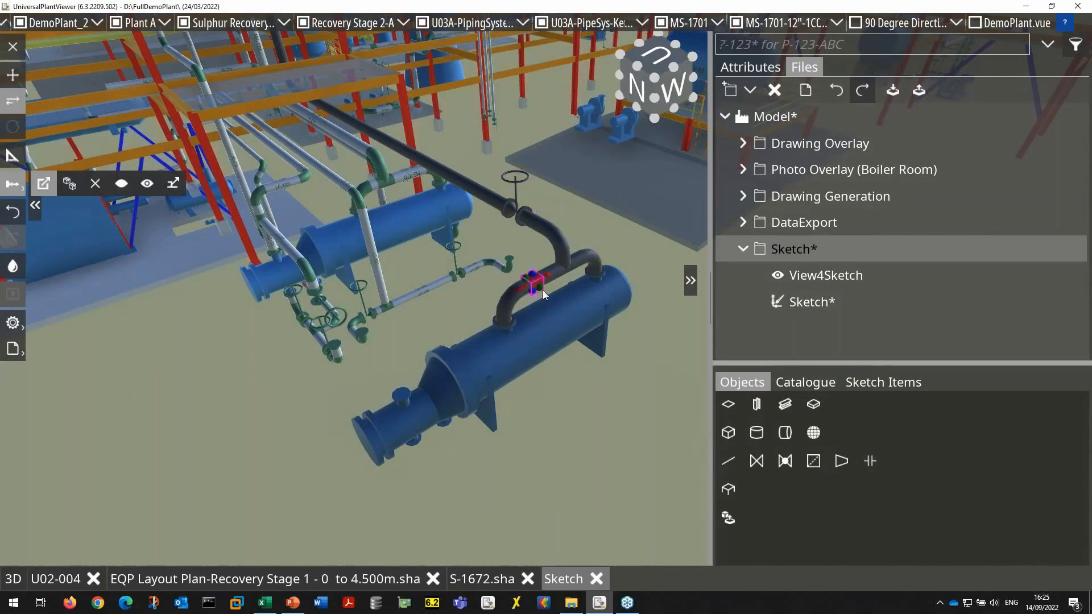
pyautogui.click(614, 352)
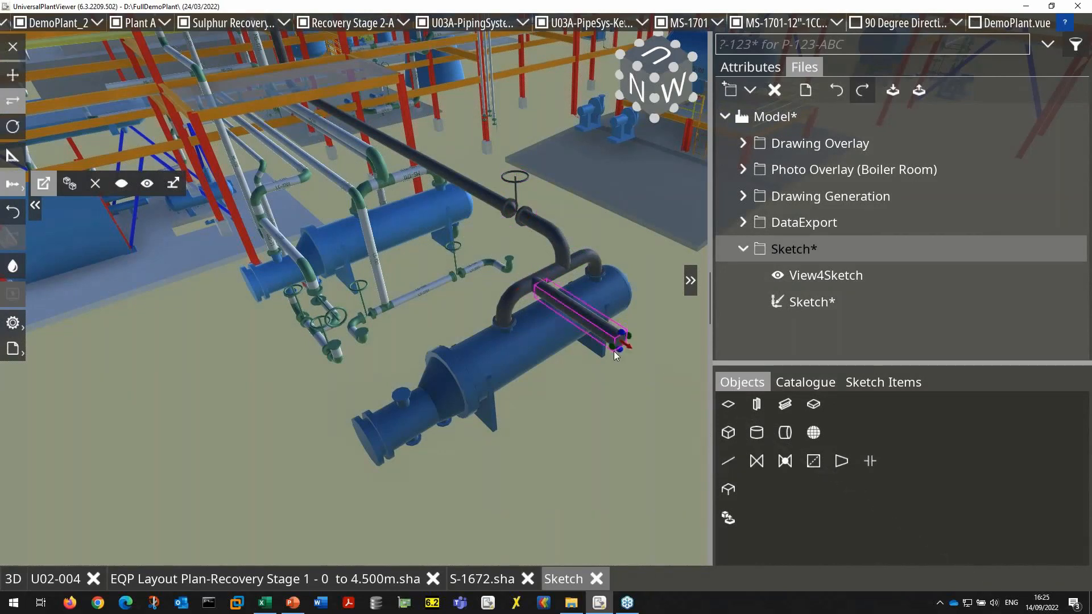
# Insert a valve in the low horizontal pipe run between the two exchangers
pyautogui.click(757, 461)
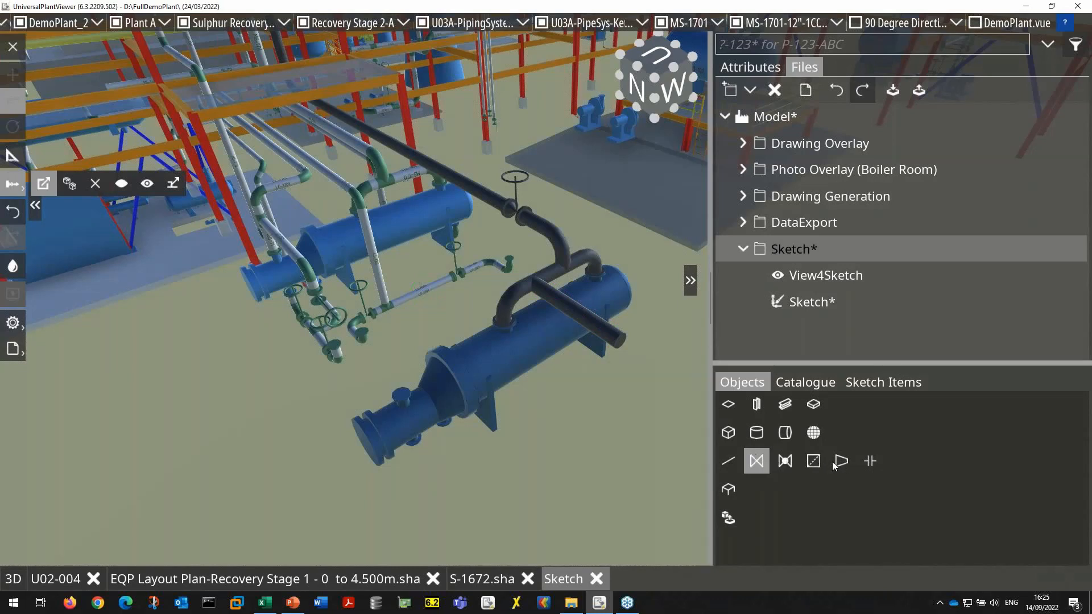
pyautogui.click(419, 292)
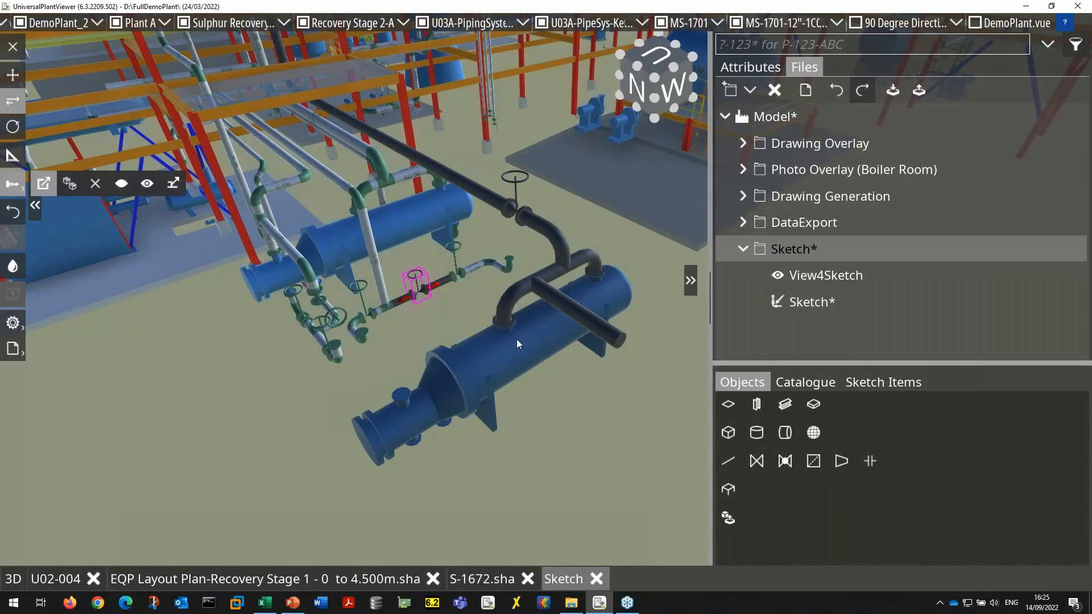
pyautogui.click(592, 390)
# Export the new sketch as a DGN file named Sketch in the DoubleSidedIsos folder
pyautogui.click(822, 302)
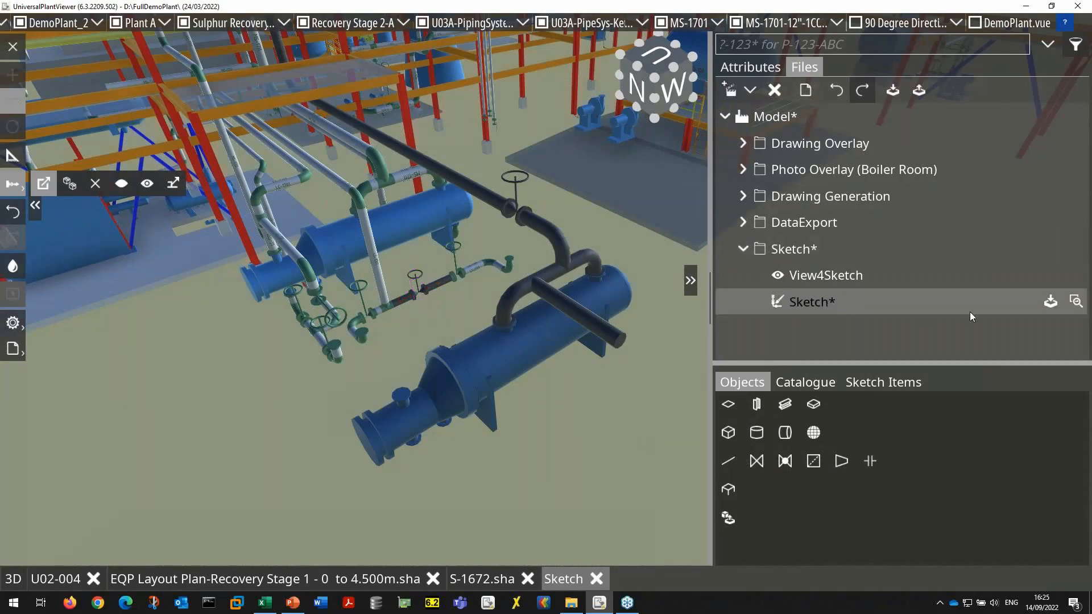
pyautogui.moveTo(985, 316)
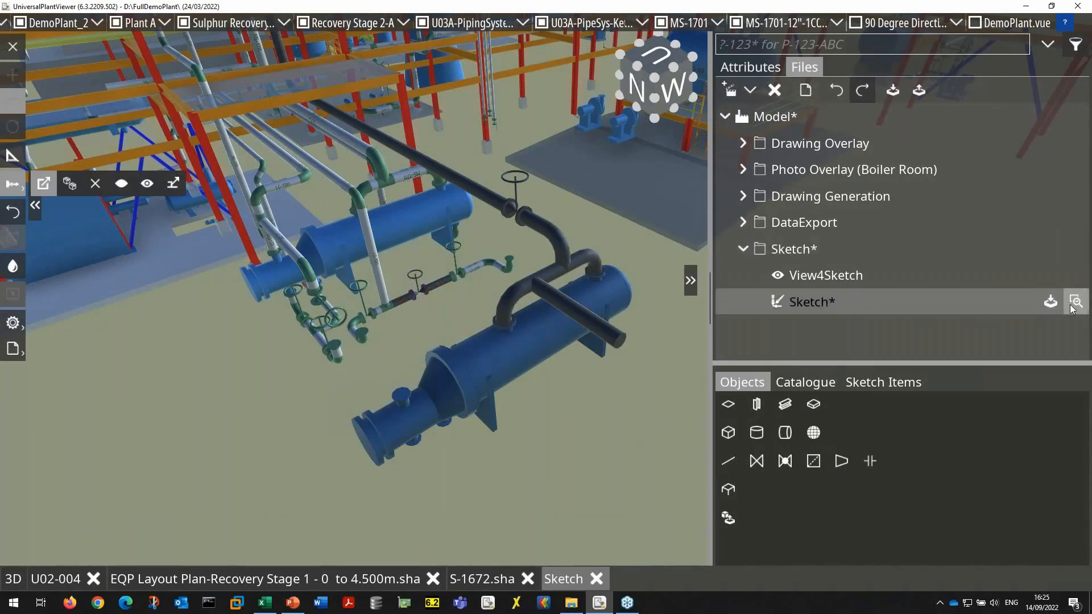
pyautogui.click(1077, 302)
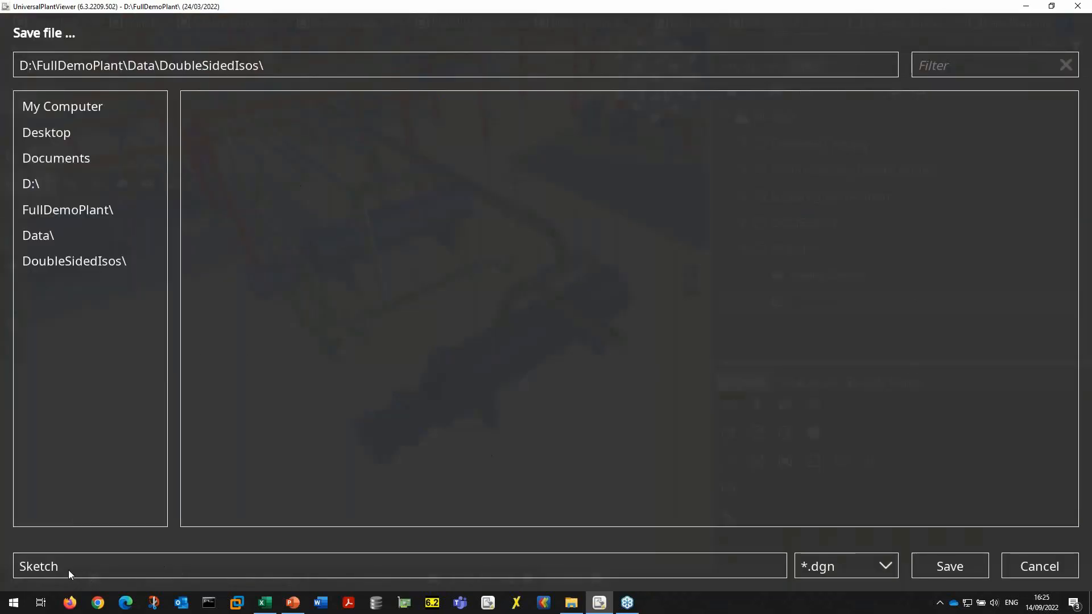
pyautogui.click(943, 568)
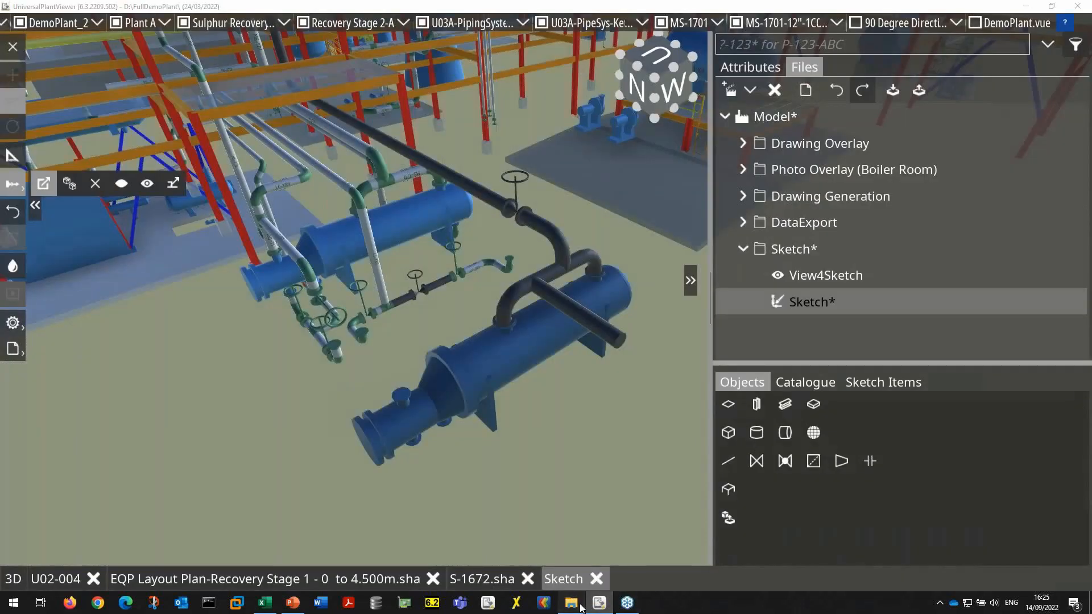
# Open the exported Sketch.dgn in MicroStation and set the top view's display mode to Smooth
pyautogui.click(571, 603)
pyautogui.press('Return')
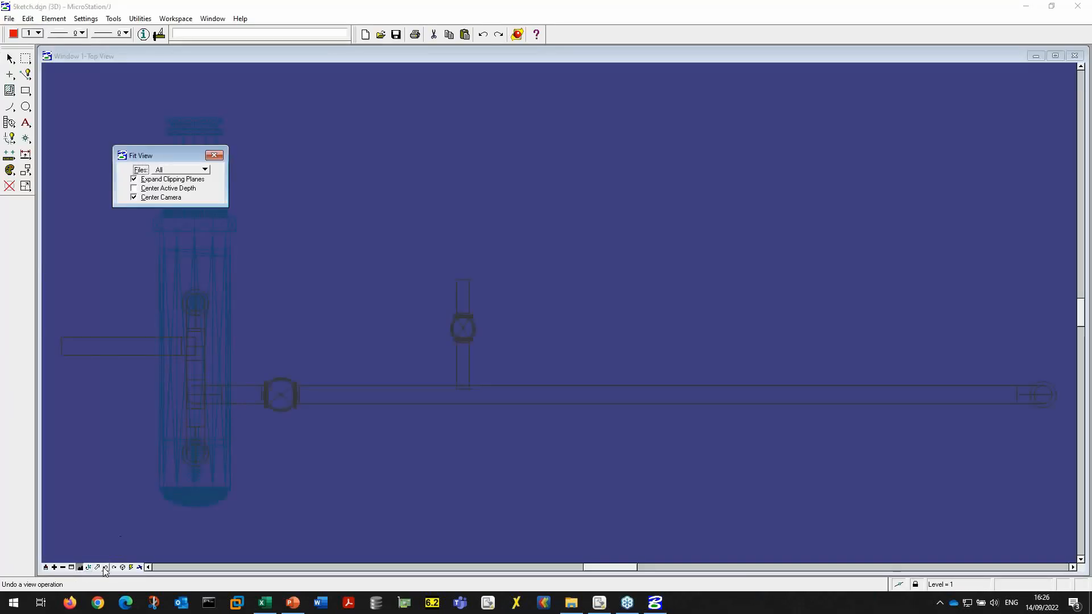
pyautogui.click(131, 567)
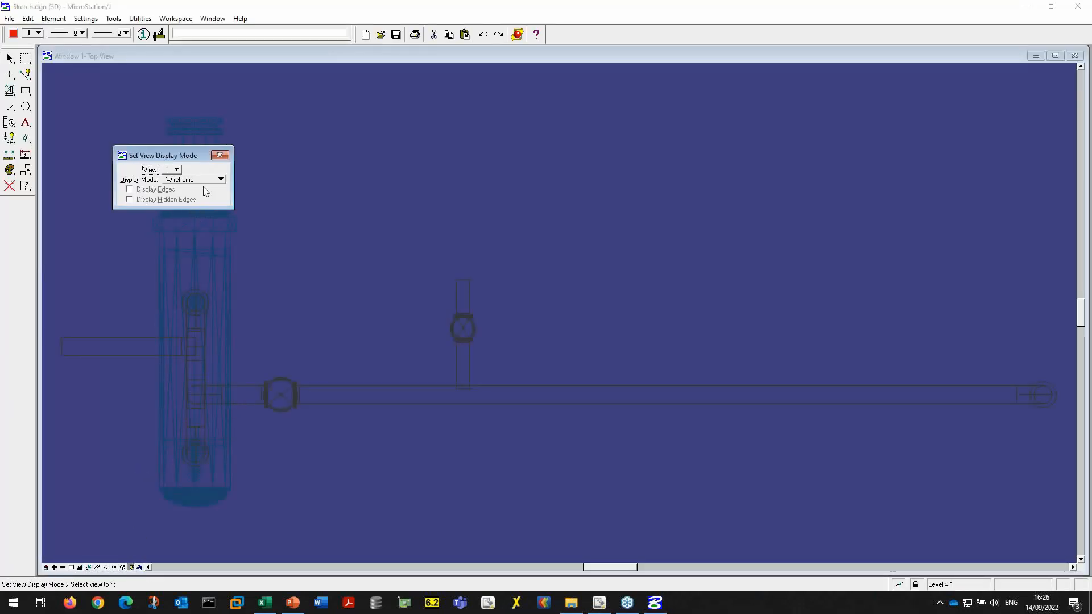
pyautogui.click(220, 179)
pyautogui.click(188, 227)
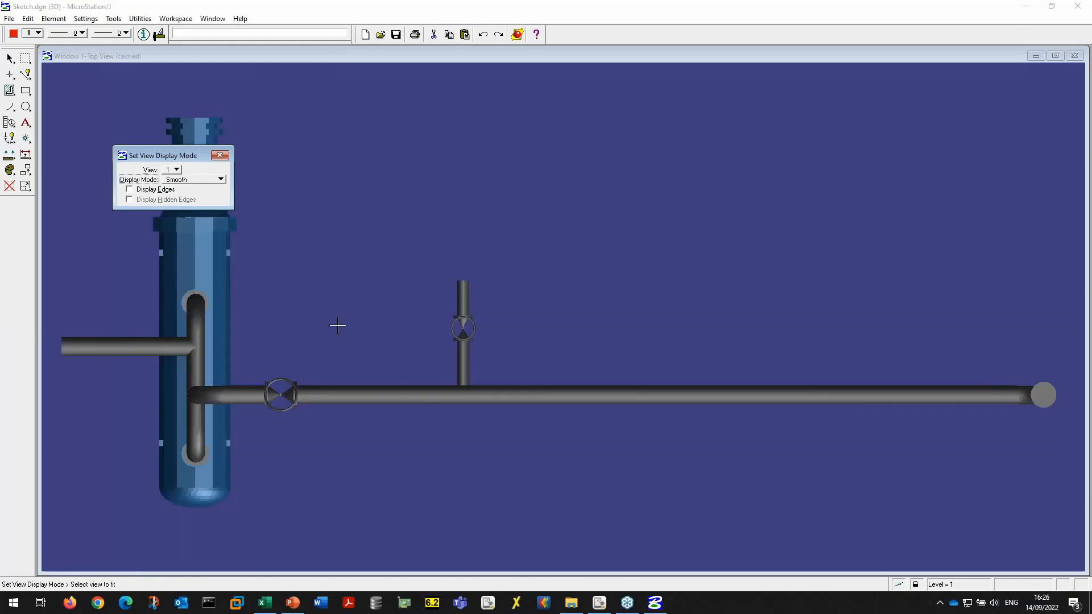
# Exit MicroStation and return to the main 3D model view in UniversalPlantViewer
pyautogui.click(1084, 7)
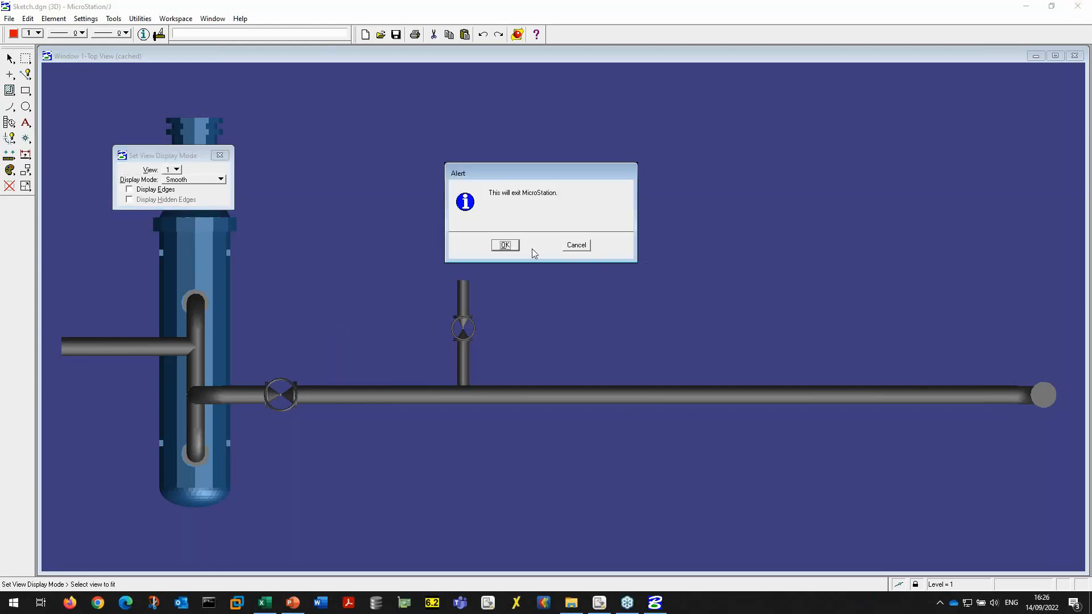
pyautogui.click(515, 247)
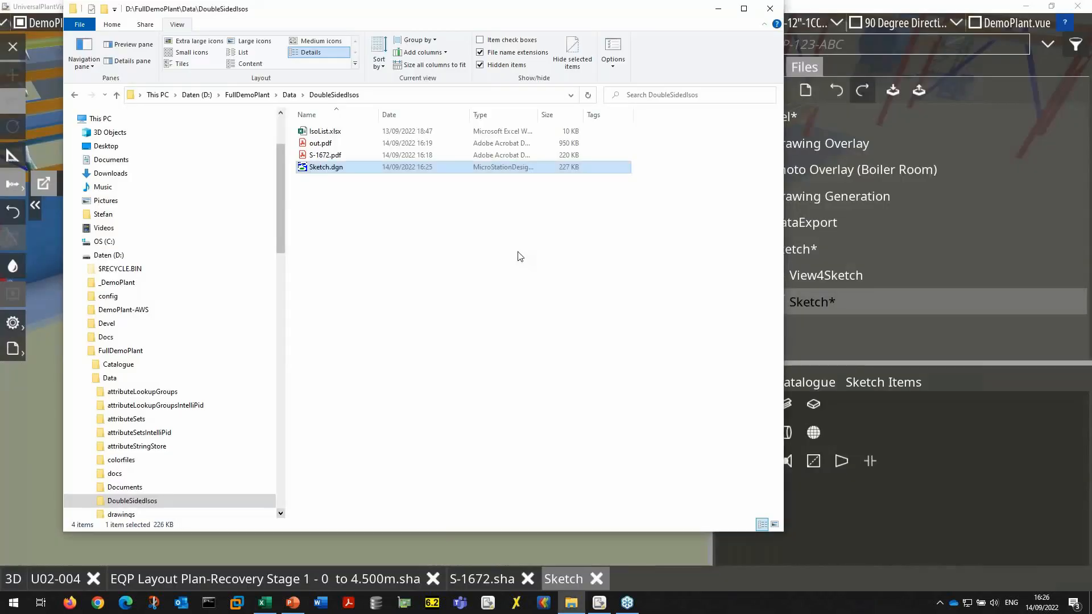
pyautogui.click(38, 5)
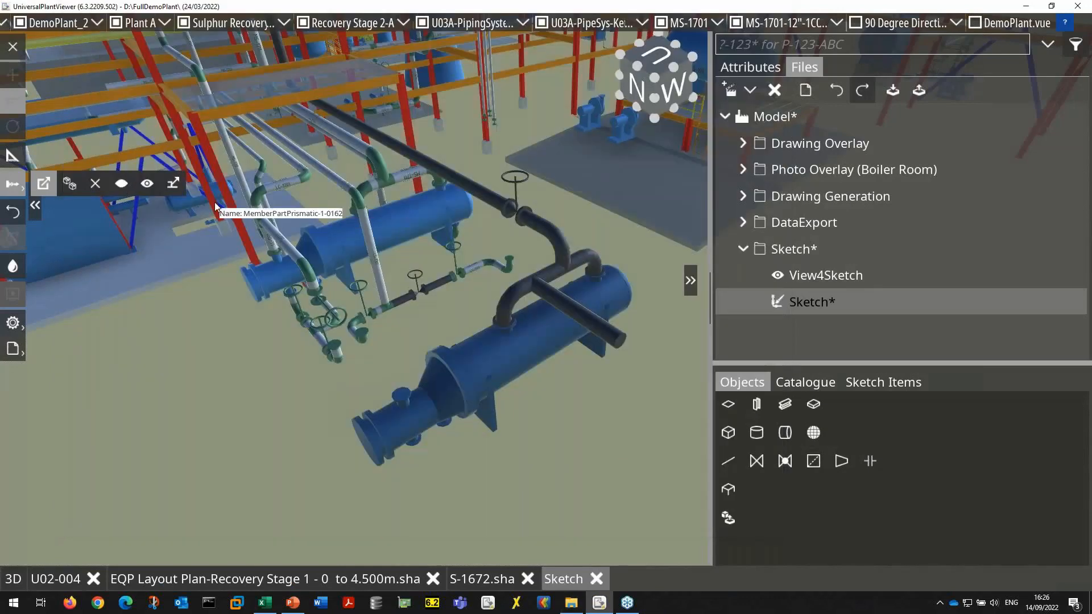
pyautogui.click(10, 579)
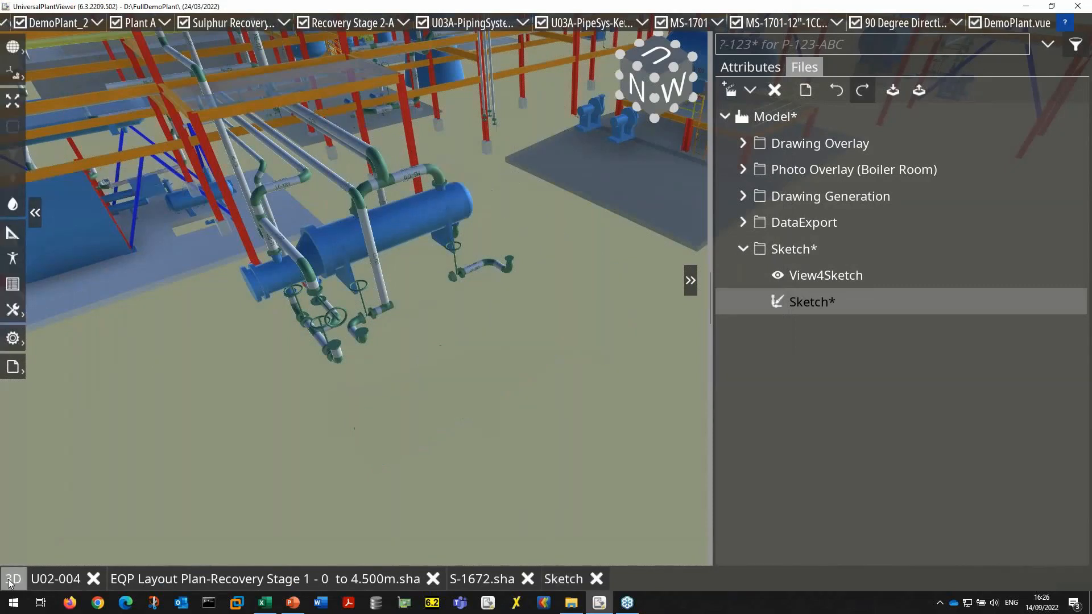
# Generate the EQP List incl. Nozzles report for all elements, with sketch data included
pyautogui.click(14, 368)
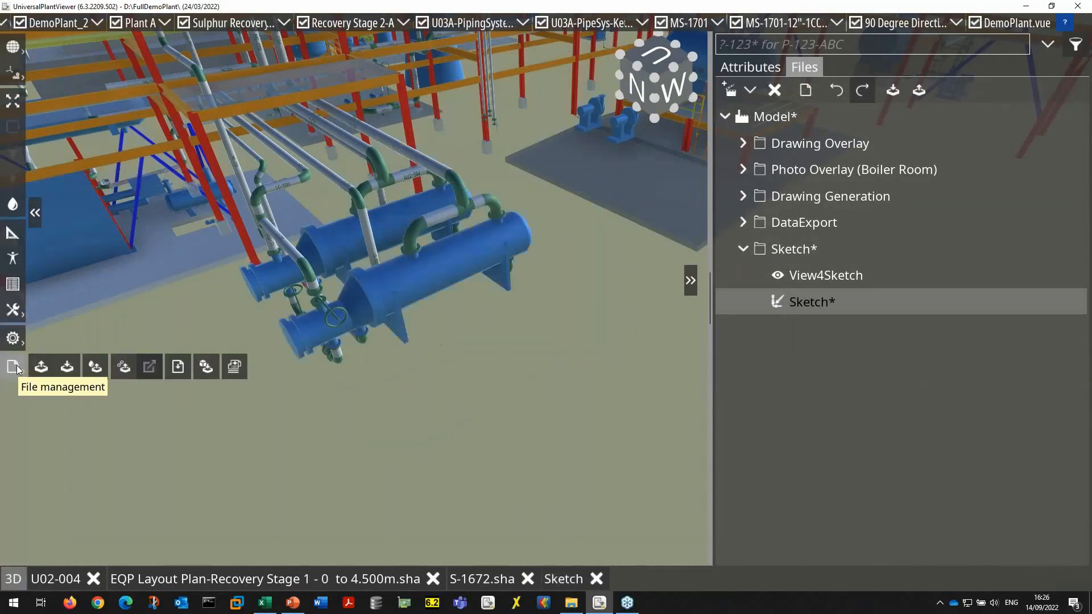
pyautogui.click(178, 368)
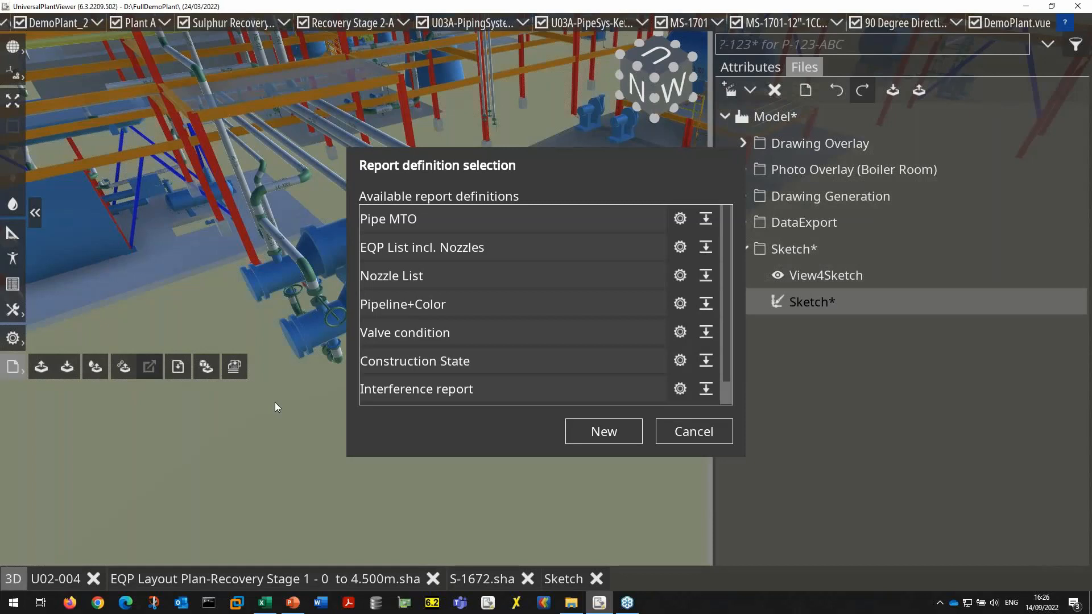
pyautogui.click(680, 247)
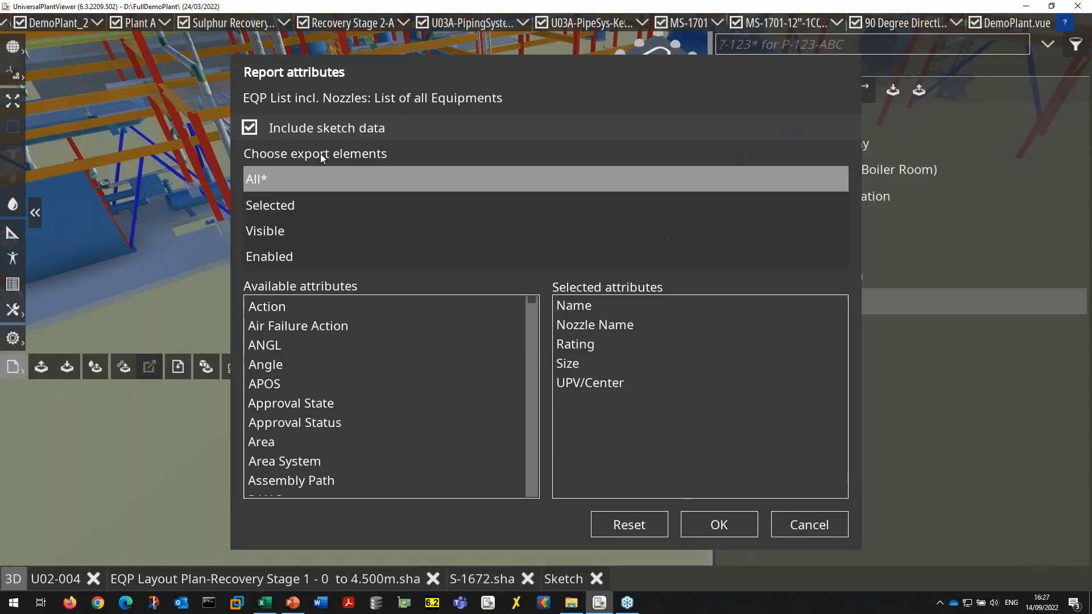
pyautogui.click(268, 257)
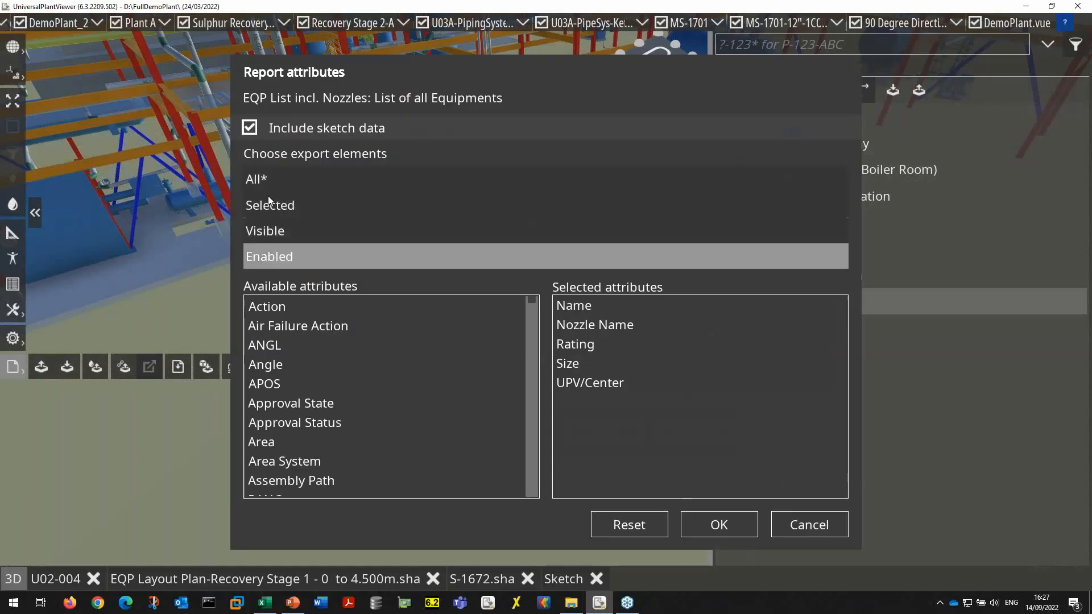
pyautogui.click(265, 179)
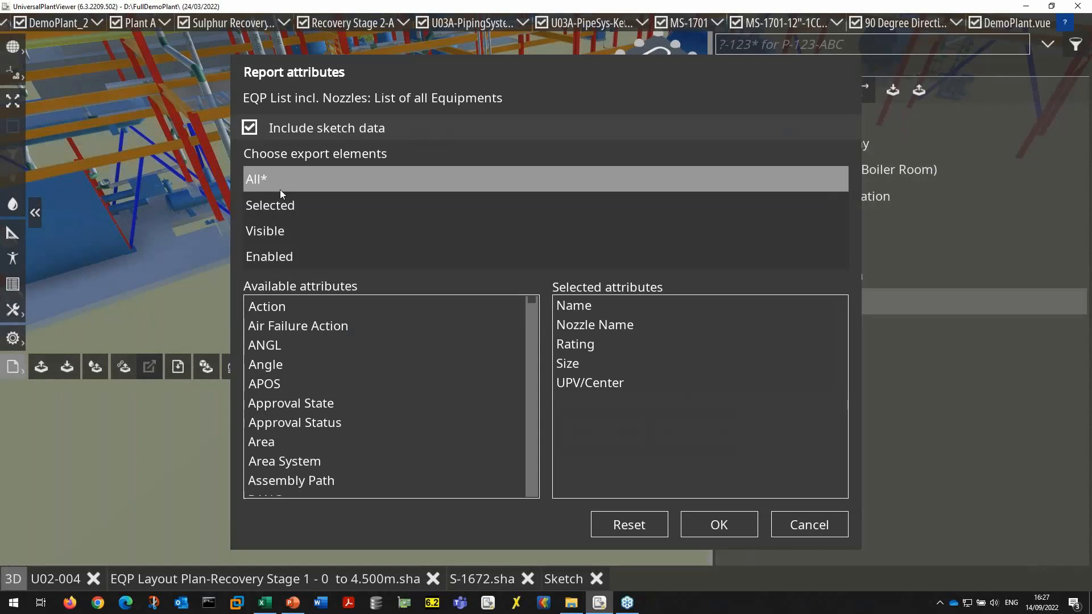
pyautogui.click(284, 209)
pyautogui.click(281, 231)
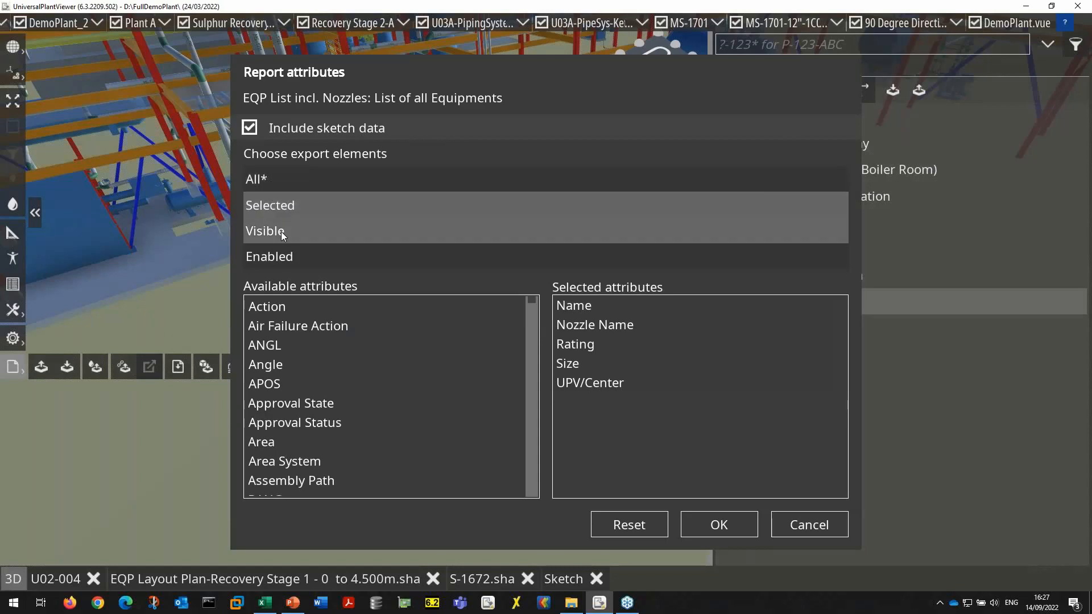
pyautogui.click(291, 259)
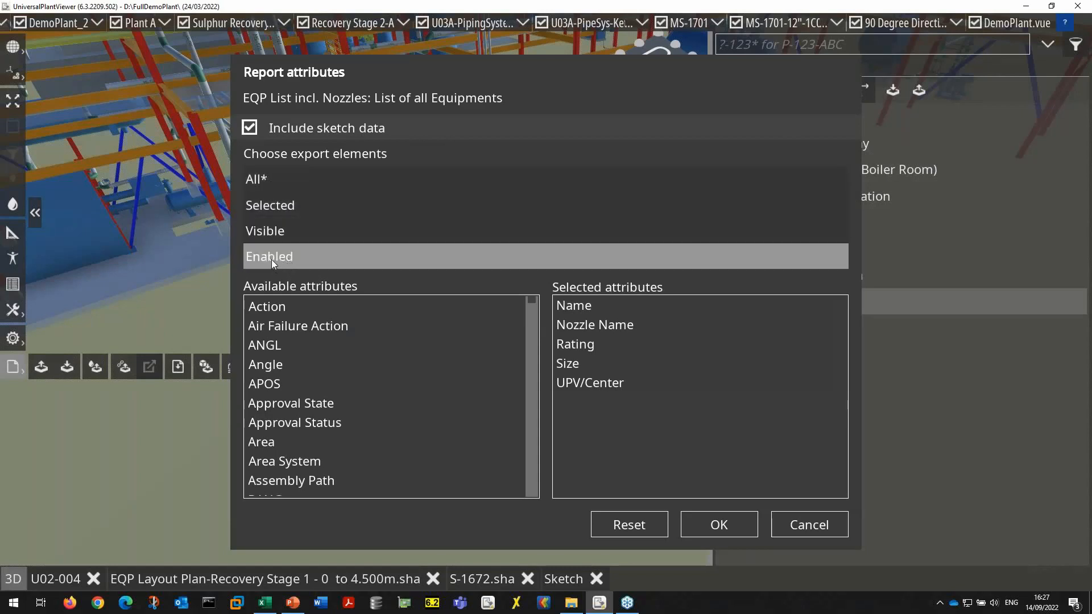
pyautogui.click(257, 180)
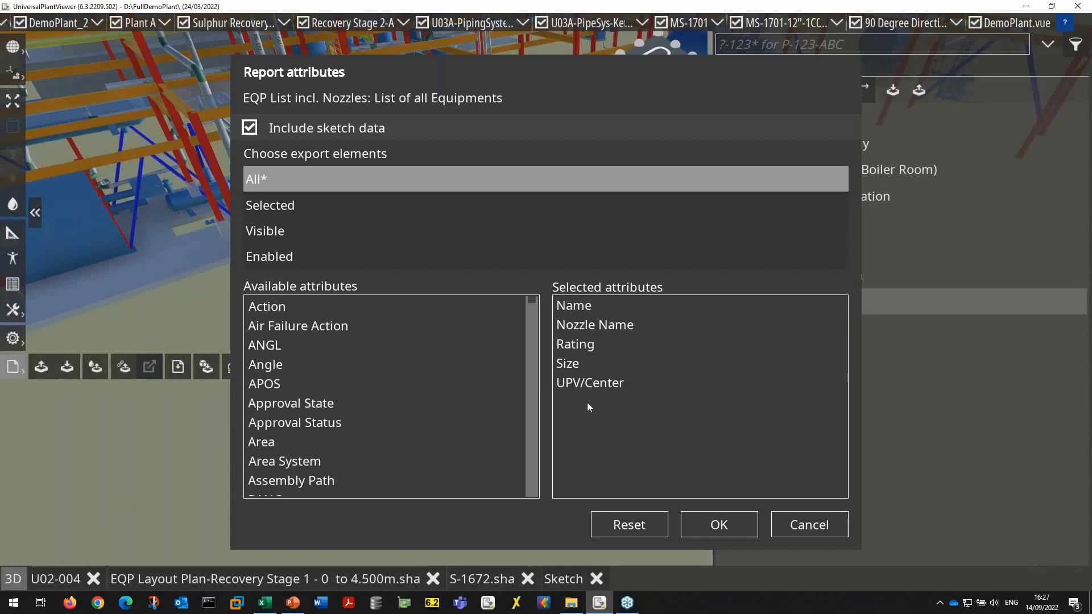
pyautogui.click(720, 525)
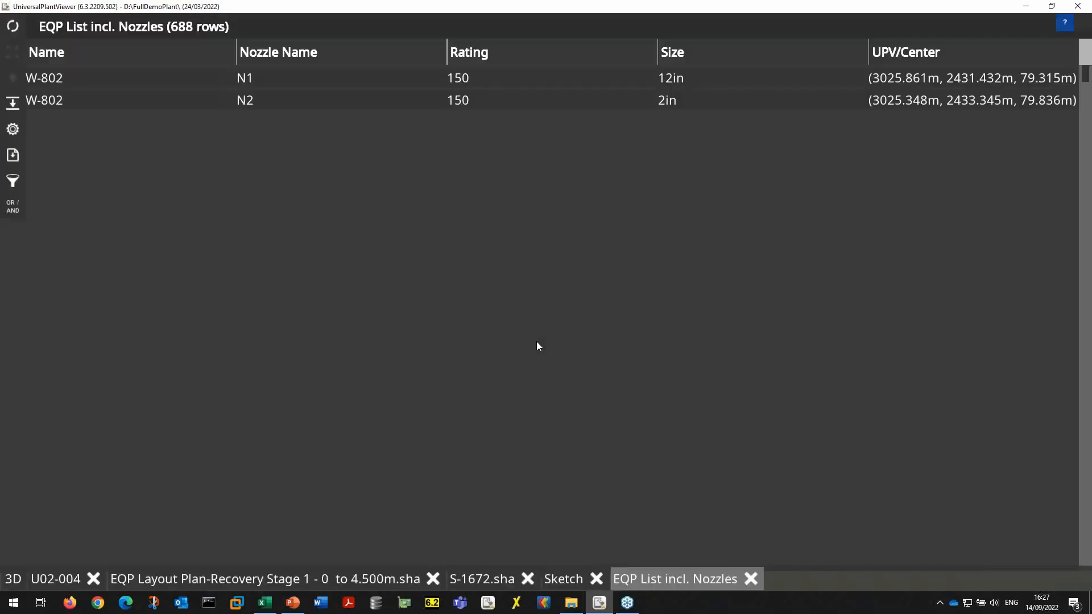
# Filter the equipment report to show only the rows named W-802
pyautogui.click(54, 80)
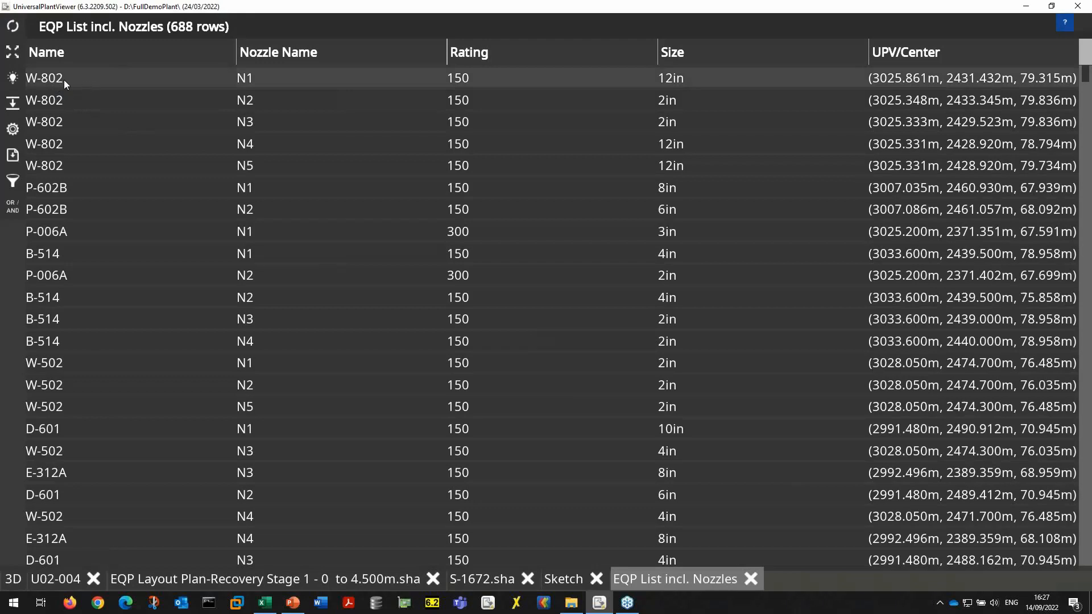
pyautogui.doubleClick(64, 80)
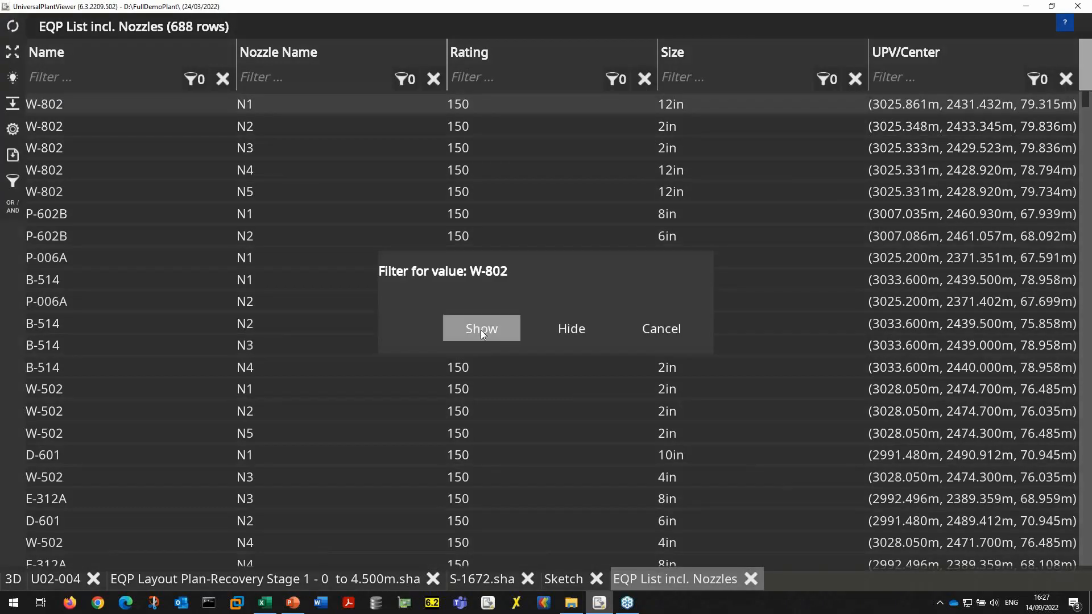
pyautogui.click(480, 330)
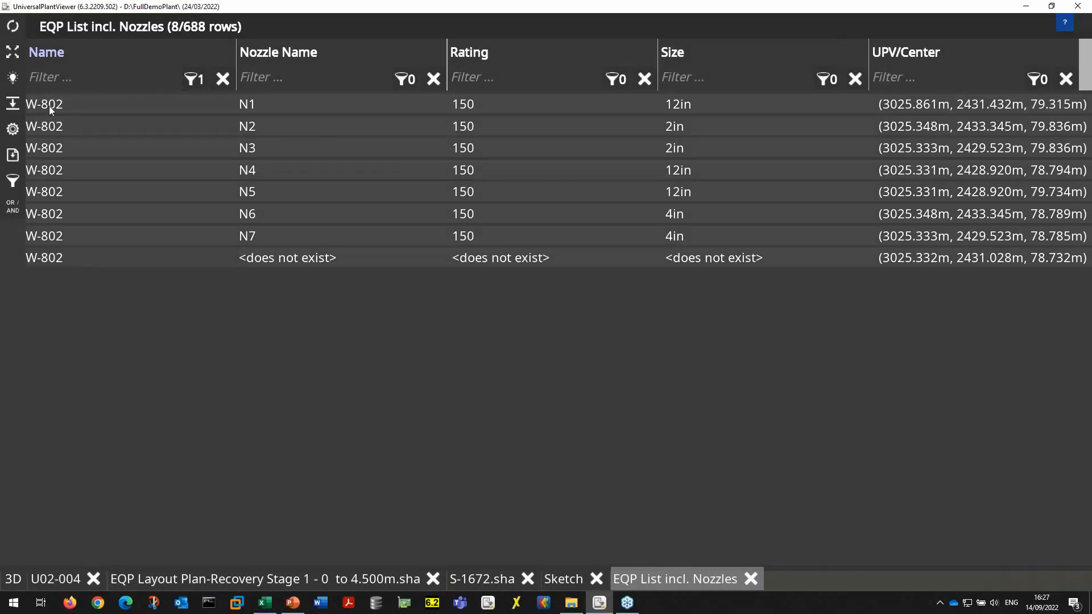
# Zoom the 3D model to the W-802 equipment from the report and colour it magenta
pyautogui.click(15, 57)
pyautogui.click(15, 206)
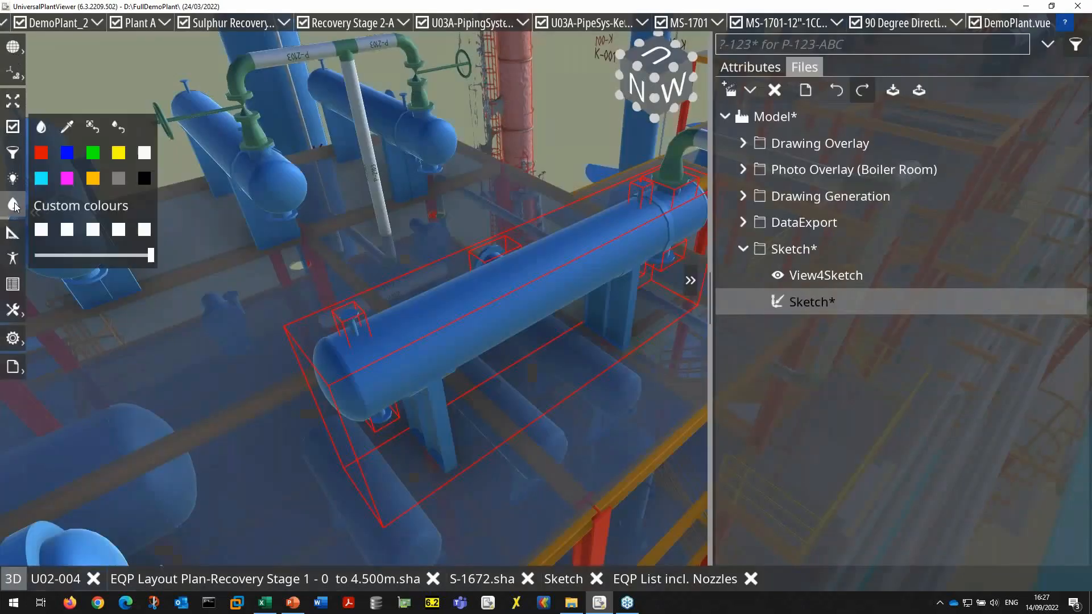
pyautogui.click(66, 178)
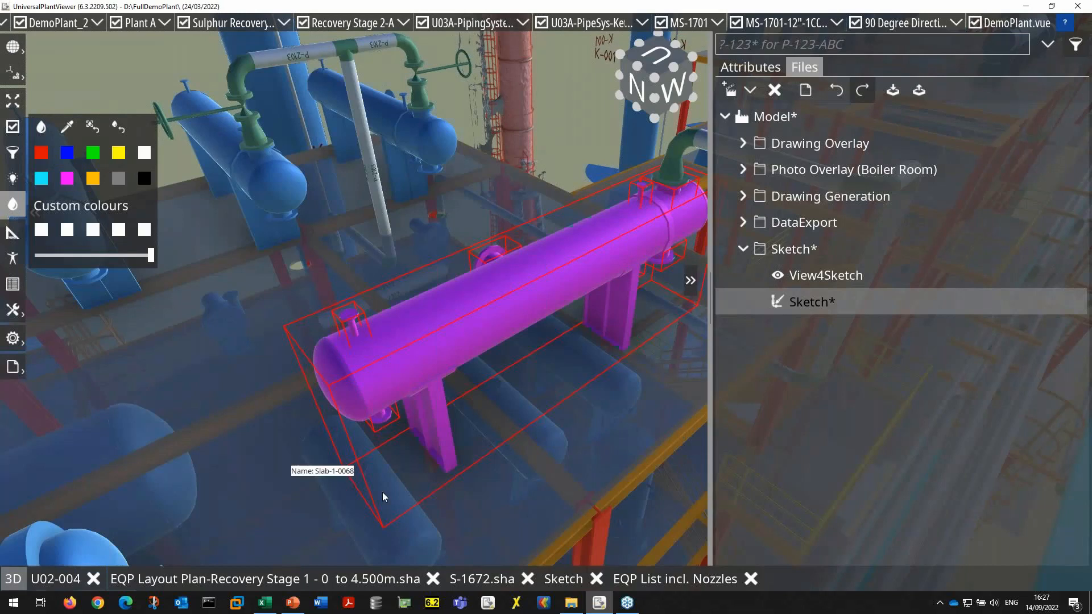
# Clear the W-802 name filter in the equipment report and export the full list as EQP List.xlsx to the DoubleSidedIsos folder
pyautogui.click(675, 579)
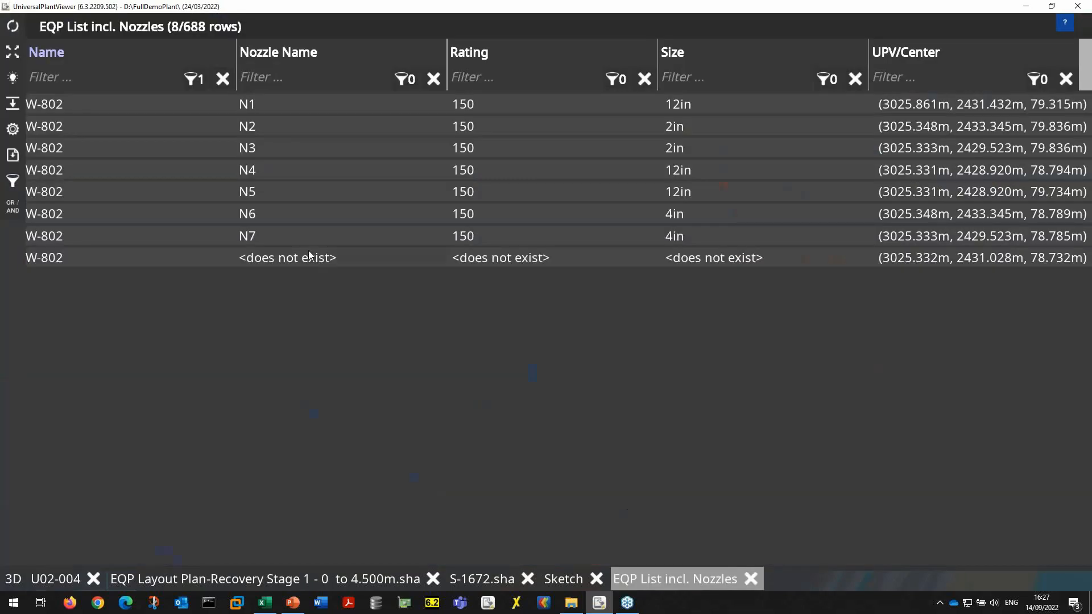
pyautogui.click(222, 80)
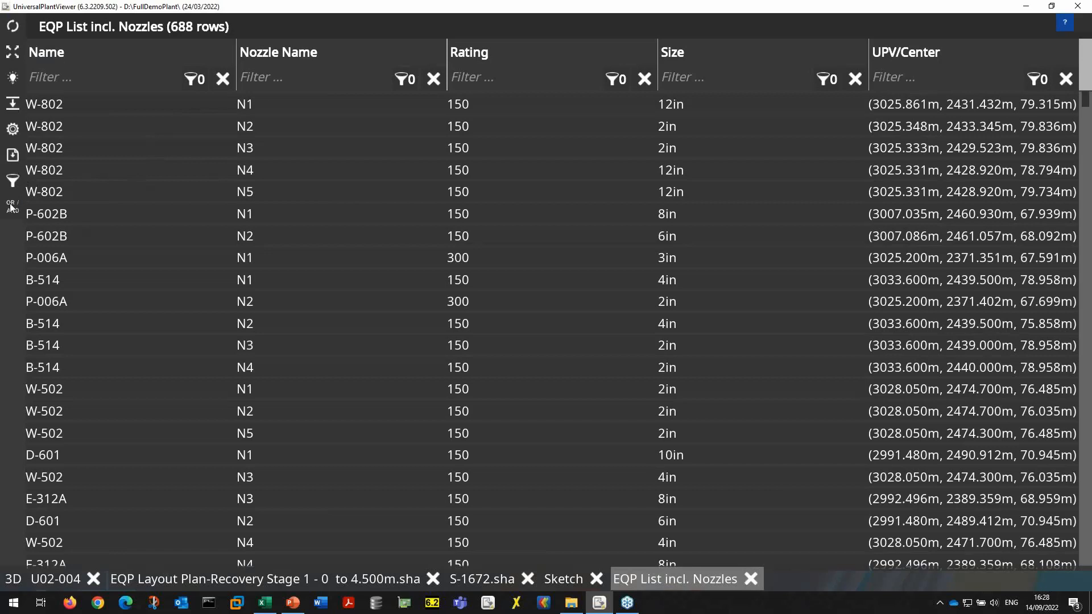
pyautogui.click(12, 155)
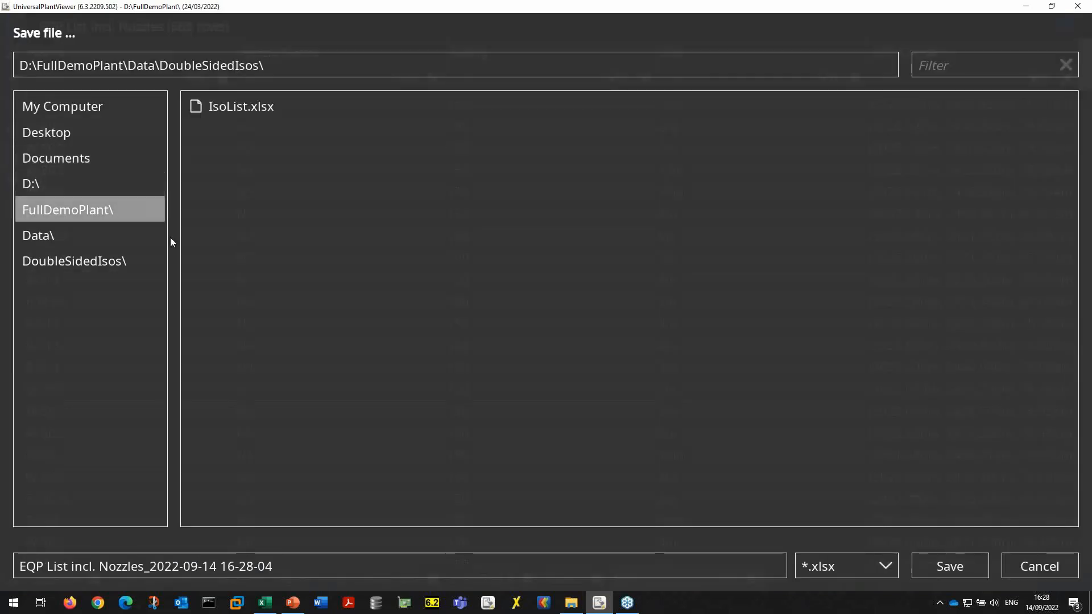
pyautogui.click(319, 564)
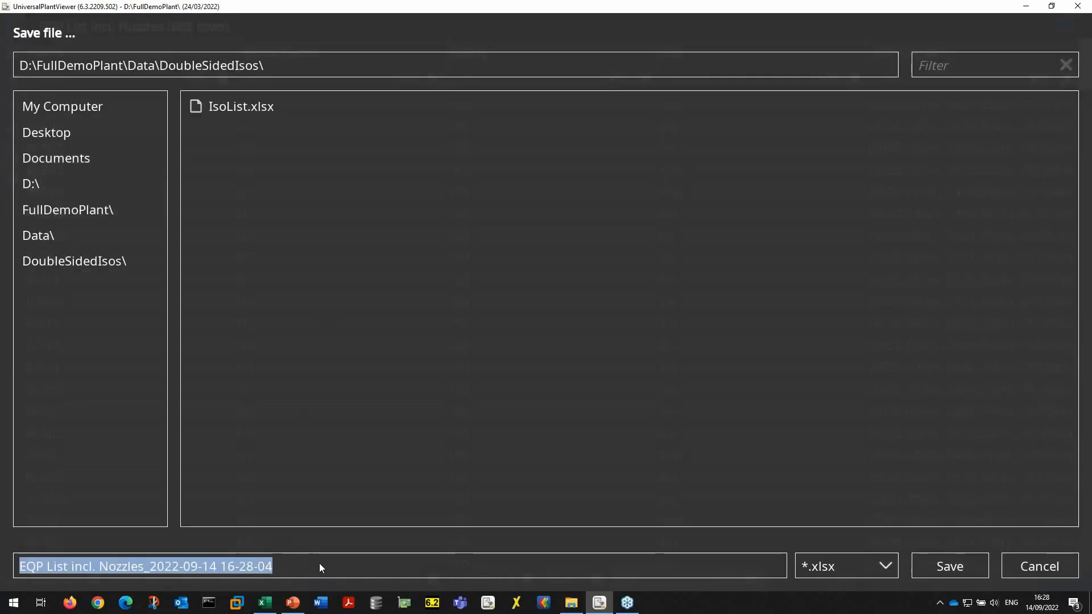
pyautogui.click(319, 563)
pyautogui.press('BackSpace')
pyautogui.press('BackSpace')
pyautogui.press('BackSpace')
pyautogui.press('BackSpace')
pyautogui.press('BackSpace')
pyautogui.press('BackSpace')
pyautogui.press('BackSpace')
pyautogui.press('BackSpace')
pyautogui.press('BackSpace')
pyautogui.press('BackSpace')
pyautogui.press('BackSpace')
pyautogui.press('BackSpace')
pyautogui.press('BackSpace')
pyautogui.press('BackSpace')
pyautogui.press('BackSpace')
pyautogui.press('BackSpace')
pyautogui.press('BackSpace')
pyautogui.press('BackSpace')
pyautogui.press('BackSpace')
pyautogui.press('BackSpace')
pyautogui.press('BackSpace')
pyautogui.press('BackSpace')
pyautogui.press('BackSpace')
pyautogui.press('BackSpace')
pyautogui.press('BackSpace')
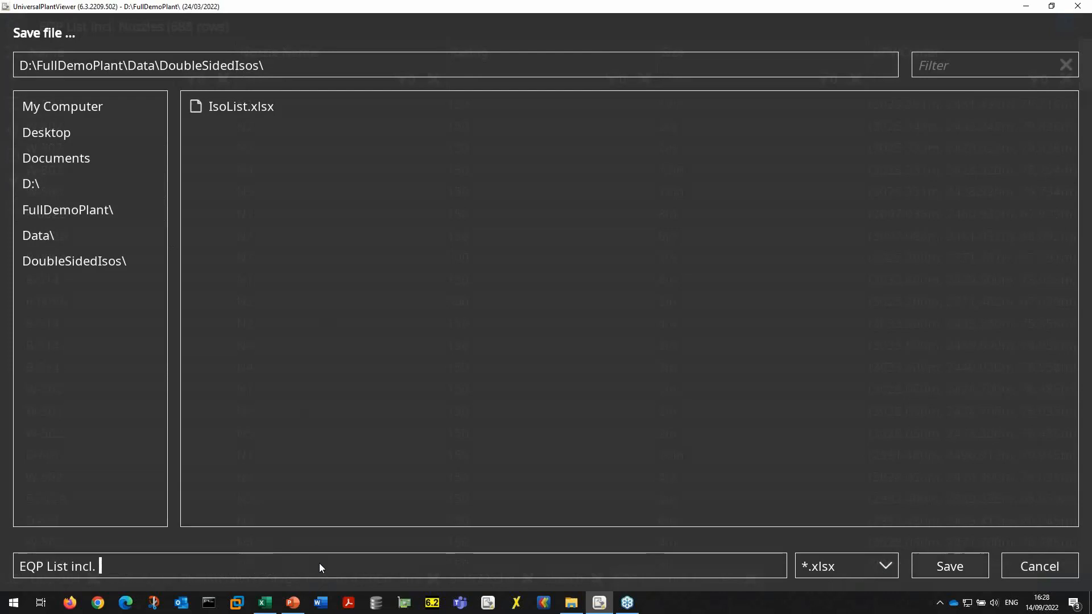
pyautogui.press('BackSpace')
pyautogui.press('BackSpace')
pyautogui.press('Return')
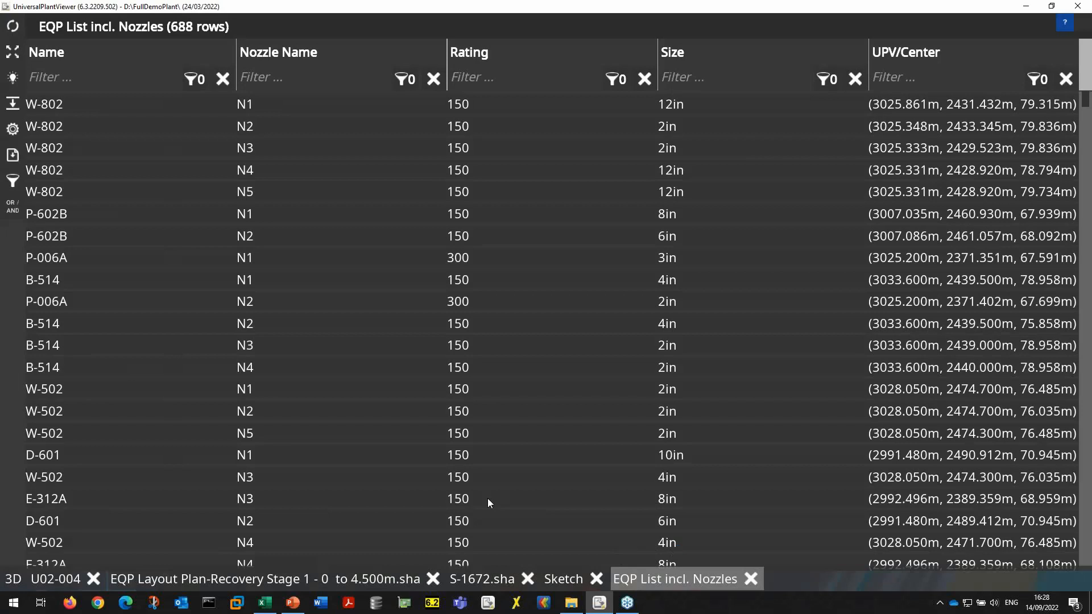
# Switch to the exported EQP List.xlsx in Excel and autofit the widths of all its columns
pyautogui.hotkey('alt', 'Tab')
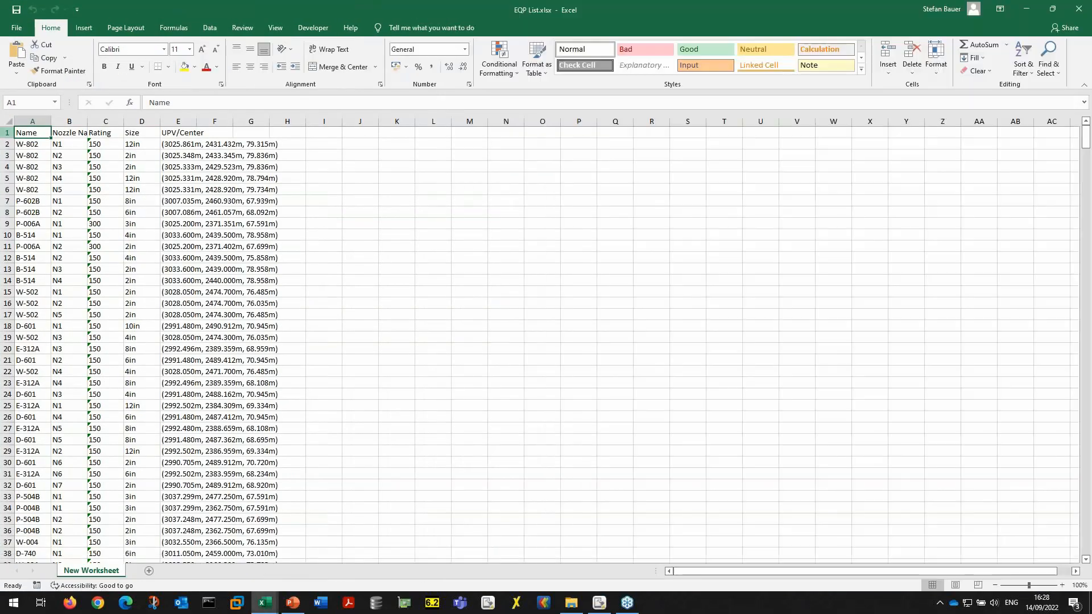
pyautogui.click(8, 121)
pyautogui.doubleClick(50, 122)
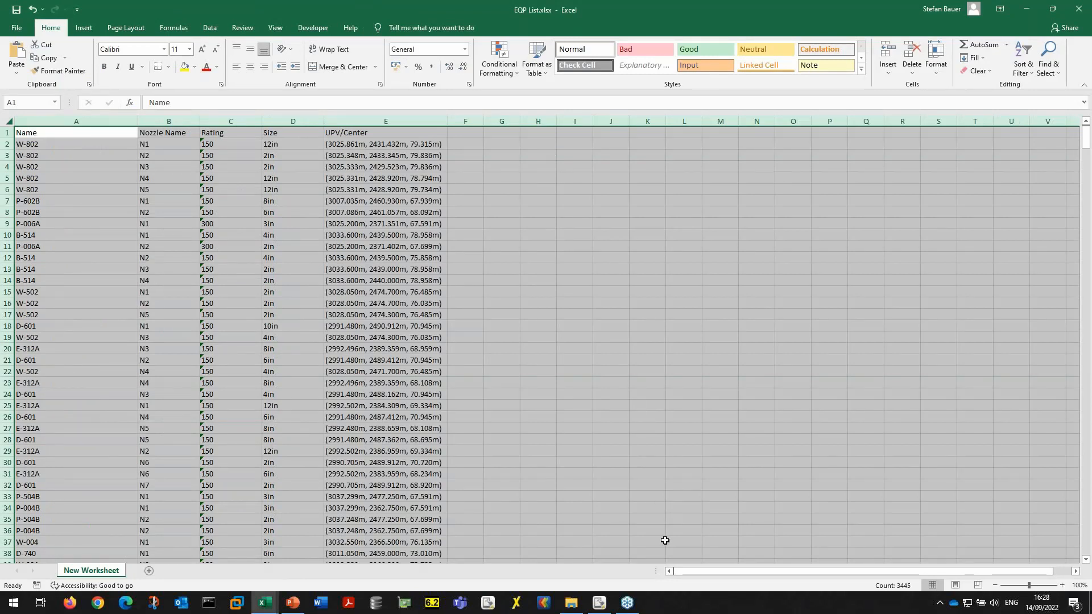
# Return to the 3D model in UniversalPlantViewer and load the saved View 1 from the DataExport folder
pyautogui.click(597, 604)
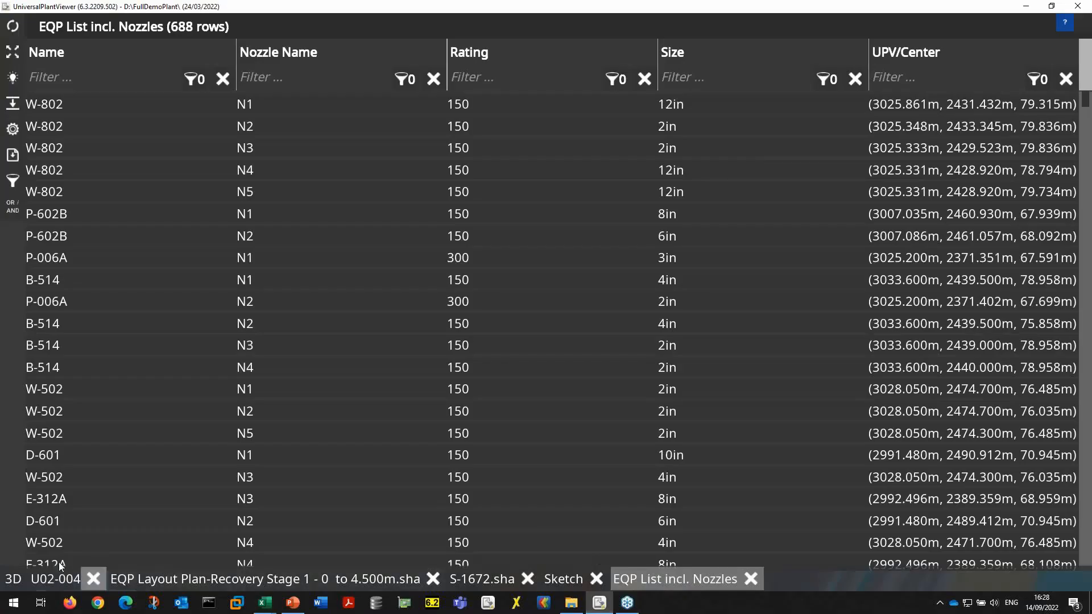
pyautogui.click(16, 580)
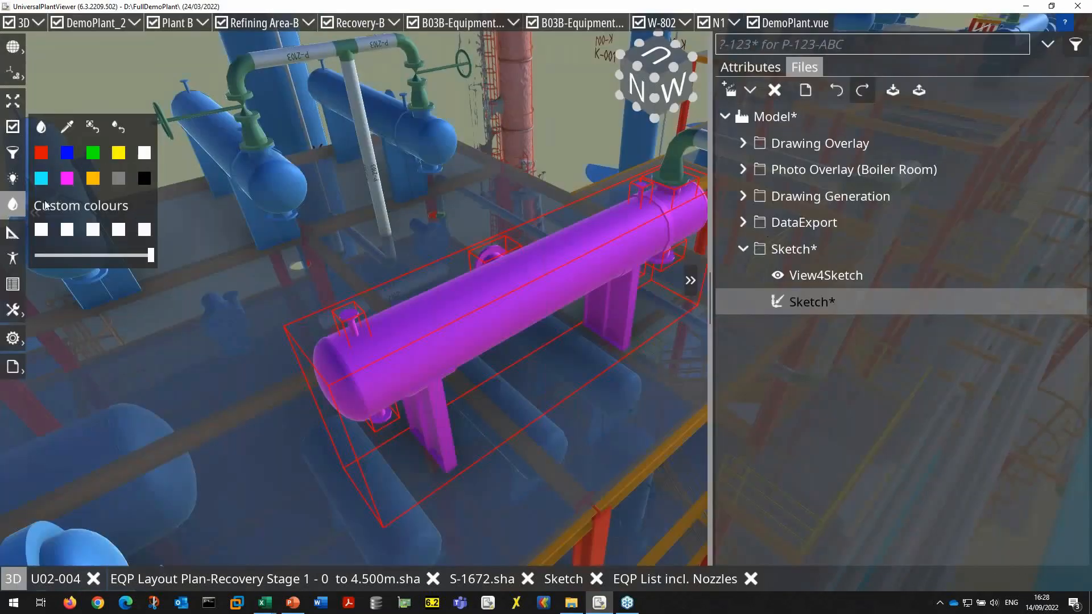
pyautogui.click(19, 206)
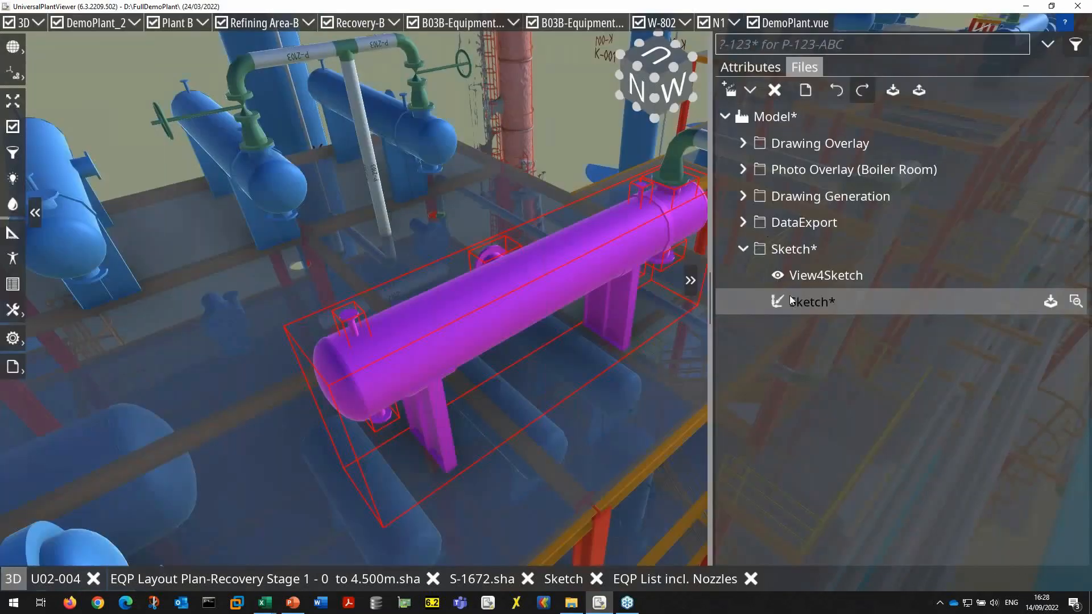
pyautogui.click(733, 248)
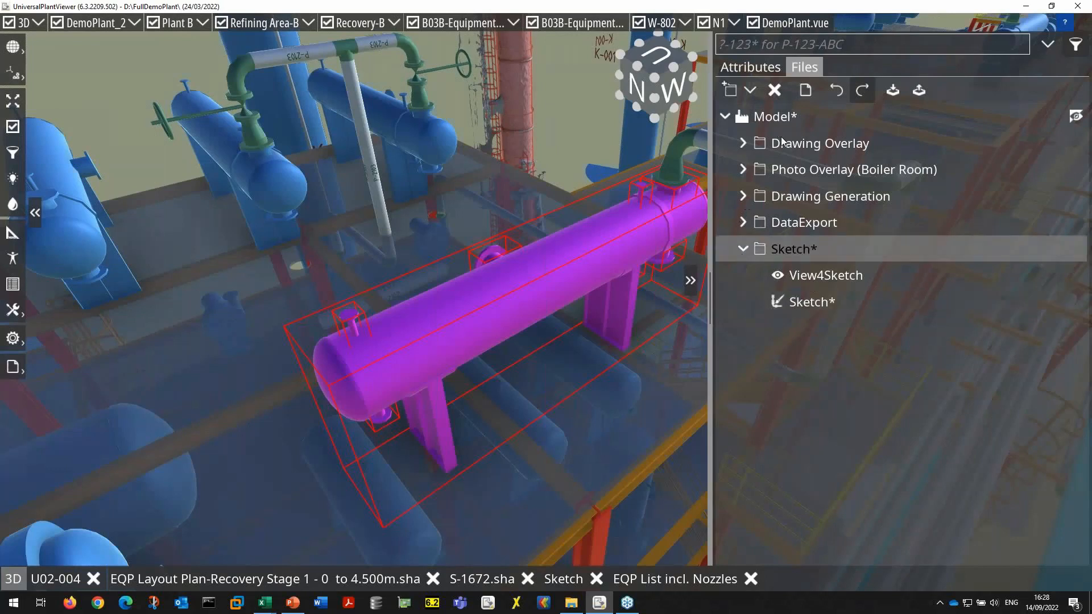
pyautogui.click(746, 247)
pyautogui.click(744, 222)
pyautogui.click(798, 247)
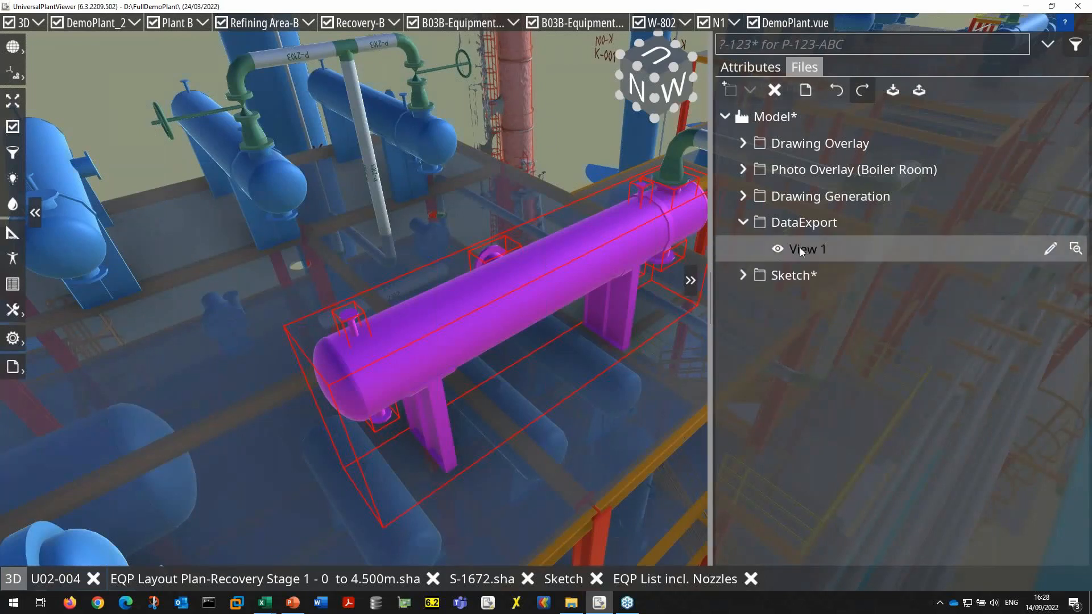
pyautogui.click(1076, 250)
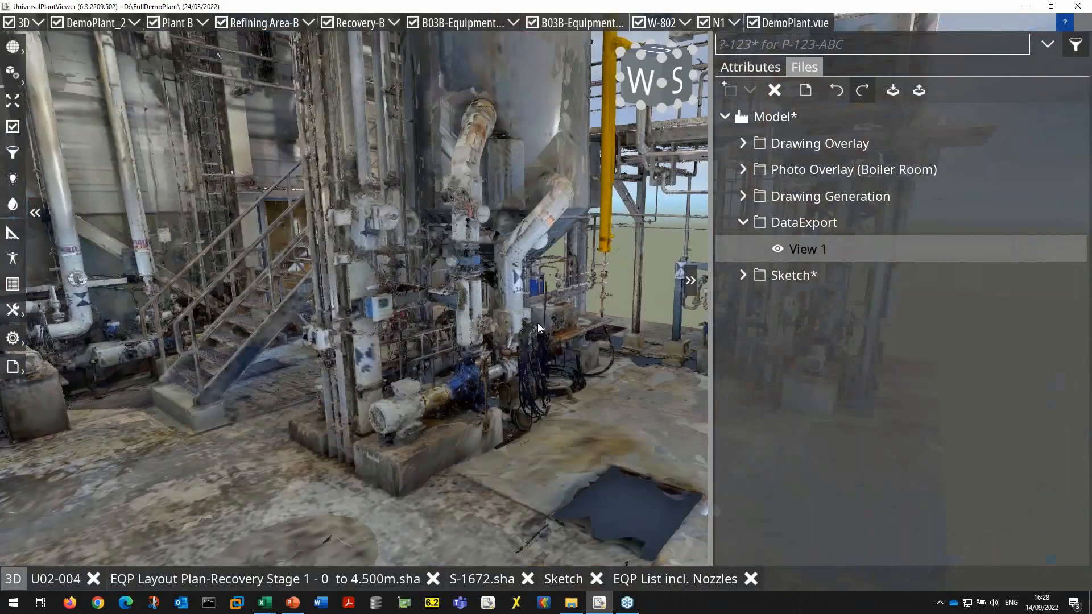
# Hide the model file tree and examine the complete laser-scanned plant section with its surroundings
pyautogui.scroll(-5, 537, 323)
pyautogui.scroll(-4, 538, 323)
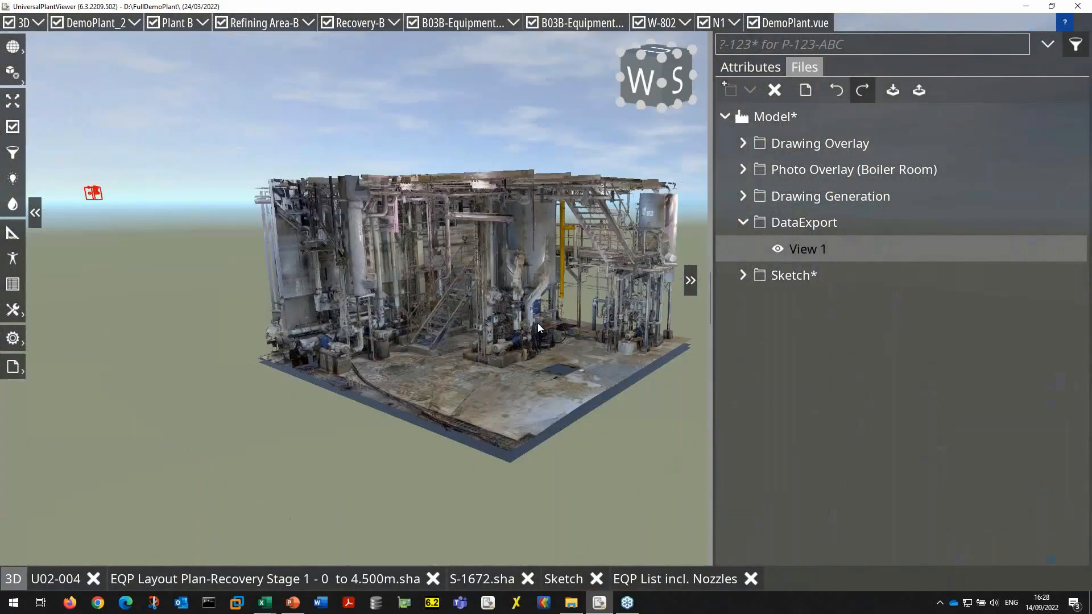
pyautogui.click(691, 281)
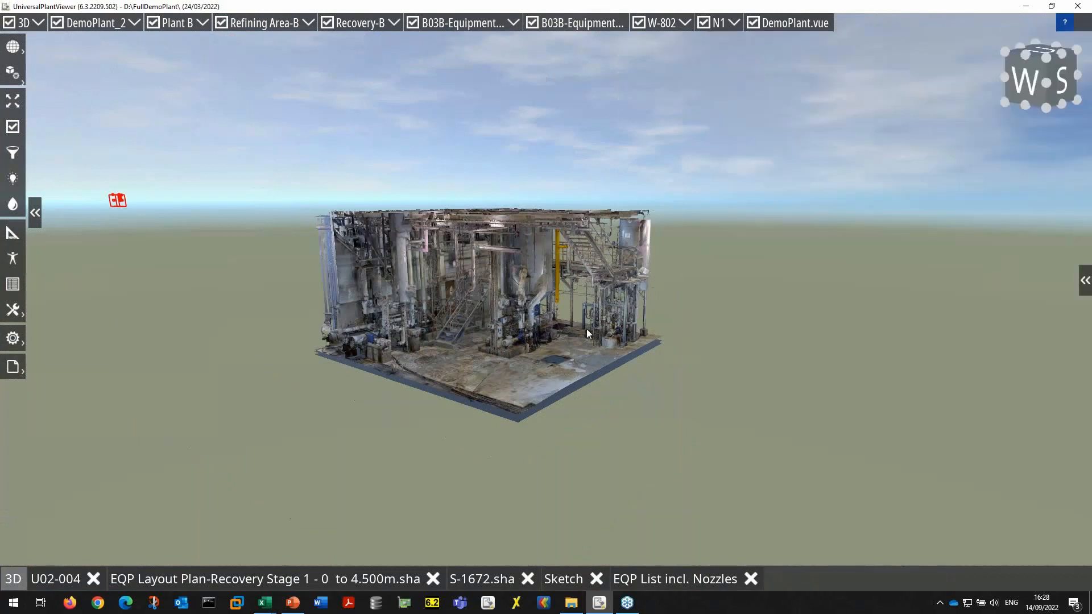
pyautogui.scroll(5, 587, 331)
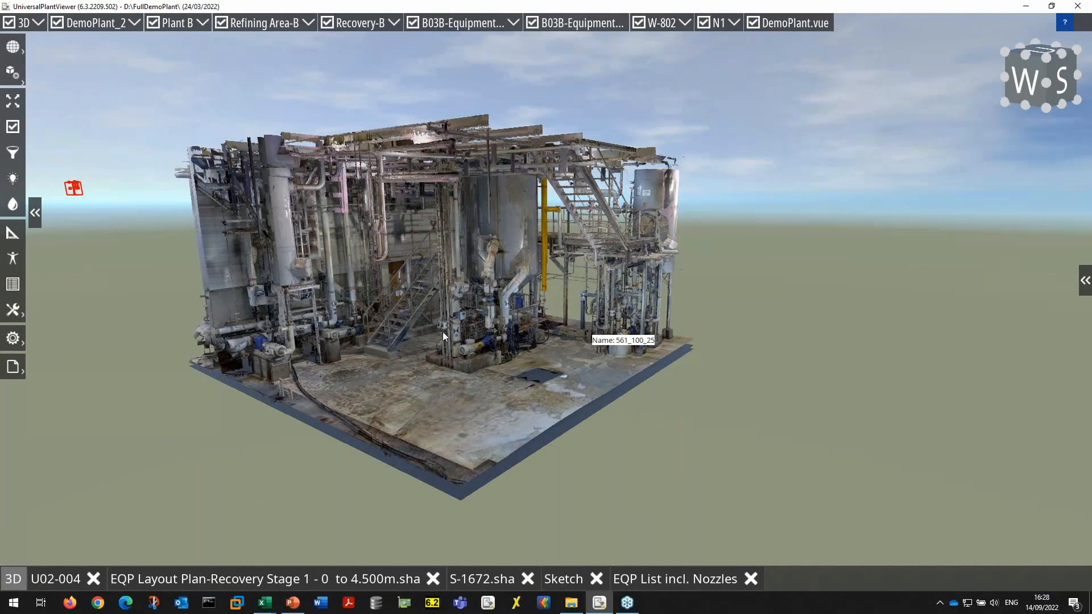
# Open the object export settings for the scanned plant model and include textures in the Obj export
pyautogui.scroll(3, 443, 322)
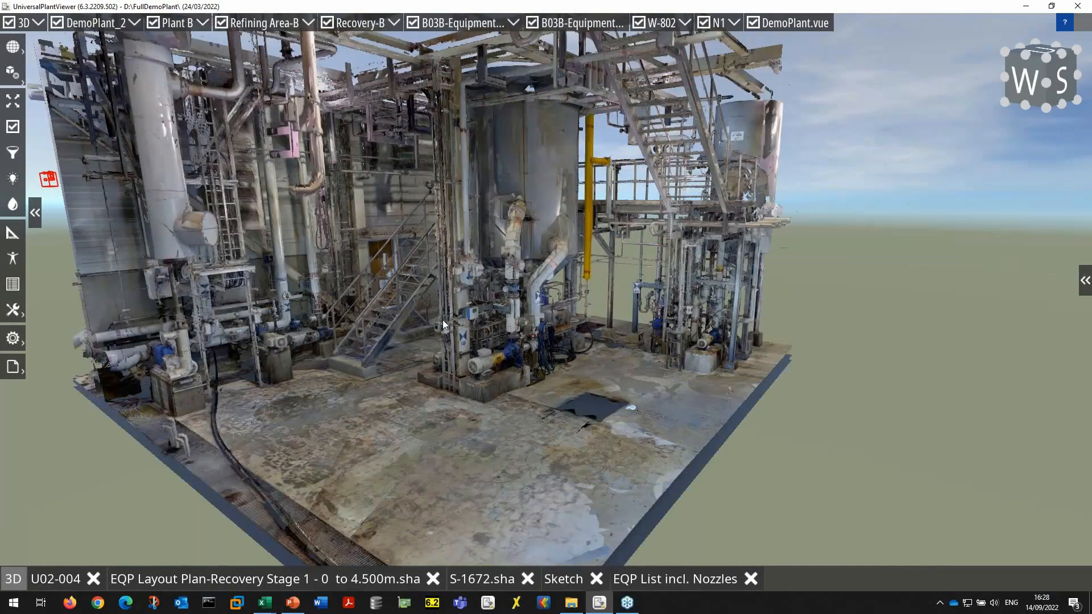
pyautogui.click(13, 367)
pyautogui.click(206, 366)
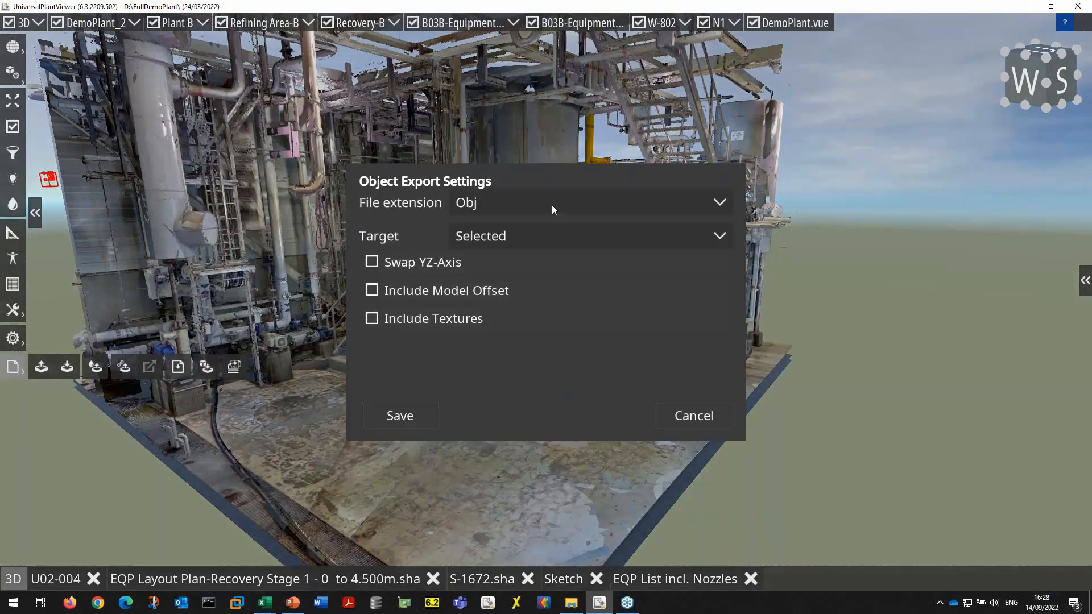
pyautogui.click(552, 209)
pyautogui.click(552, 204)
pyautogui.click(521, 202)
pyautogui.click(482, 206)
pyautogui.click(371, 319)
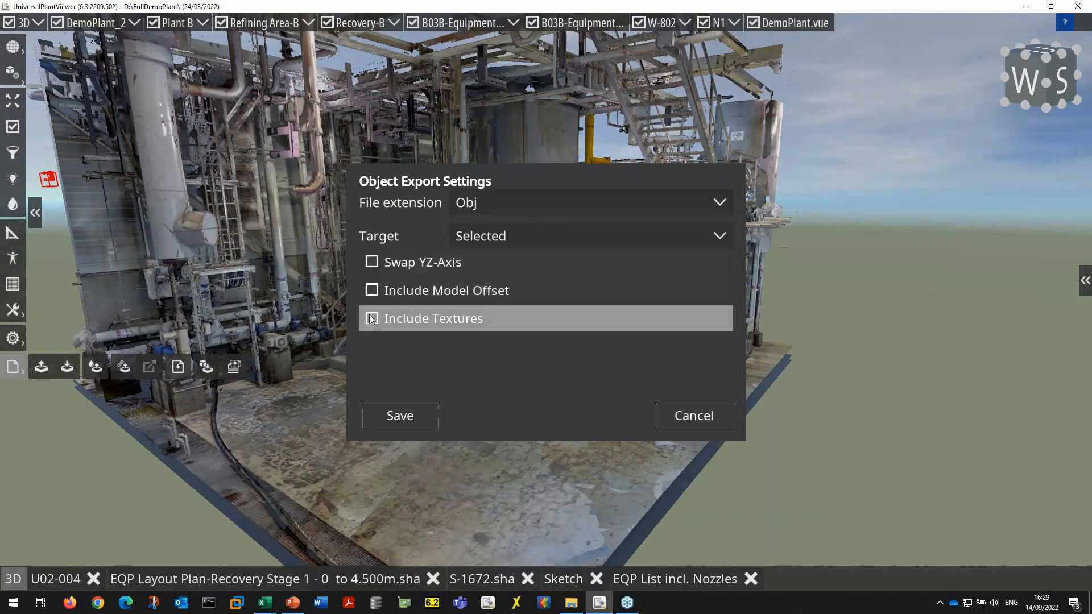
# Change the export format to Fbx and include the model offset, links and attributes
pyautogui.click(503, 213)
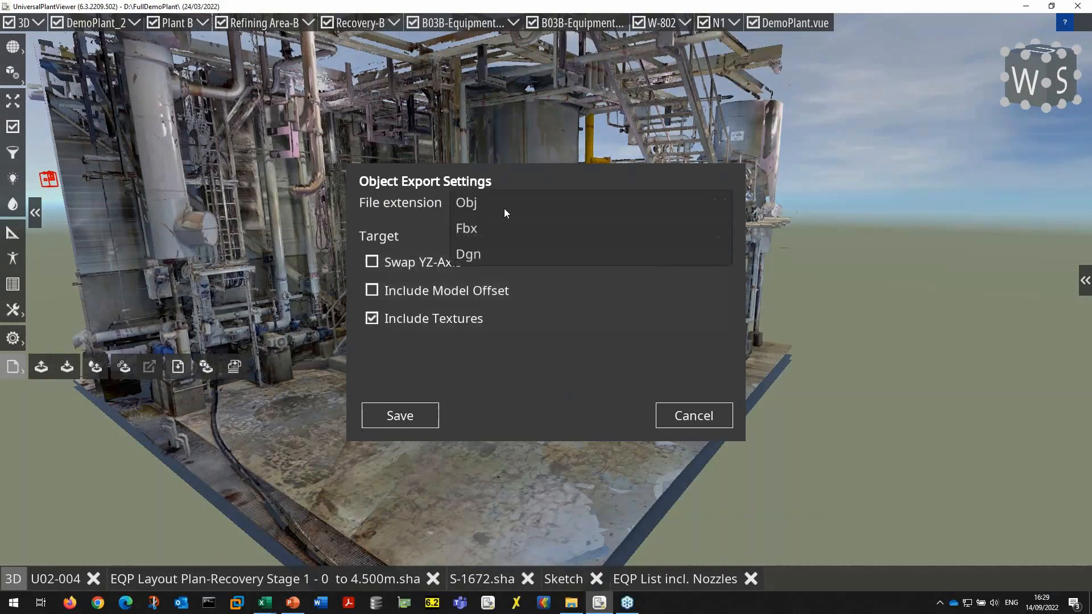
pyautogui.click(483, 230)
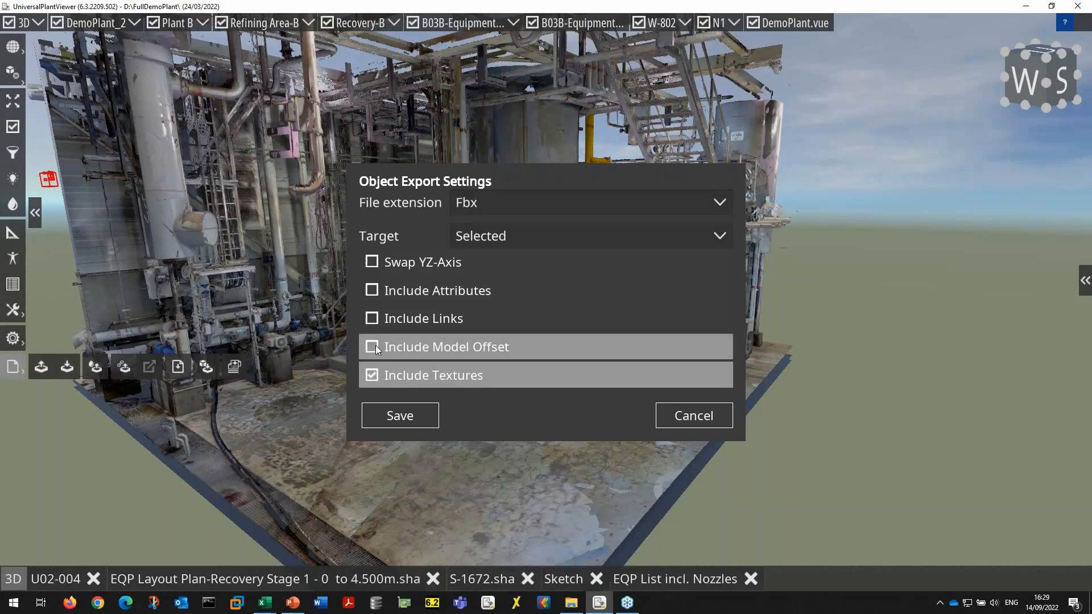
pyautogui.click(373, 346)
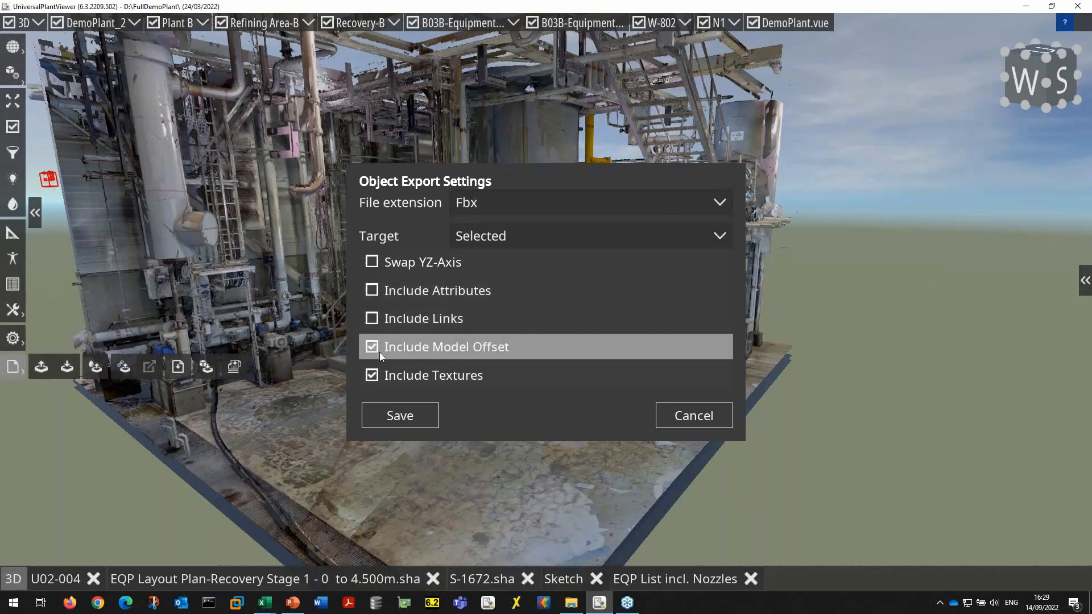
pyautogui.click(372, 319)
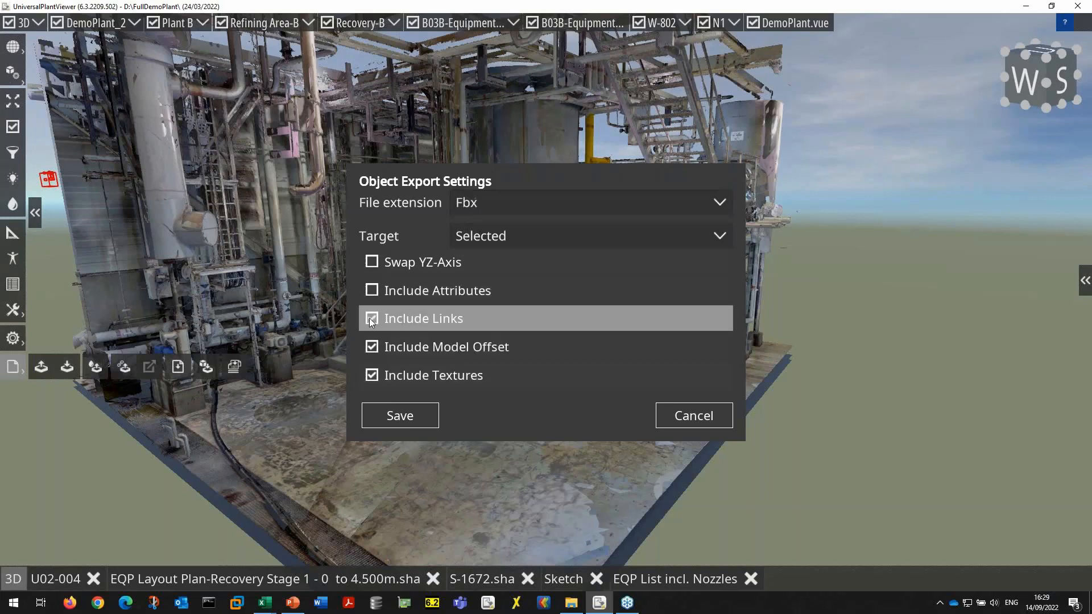
pyautogui.click(372, 291)
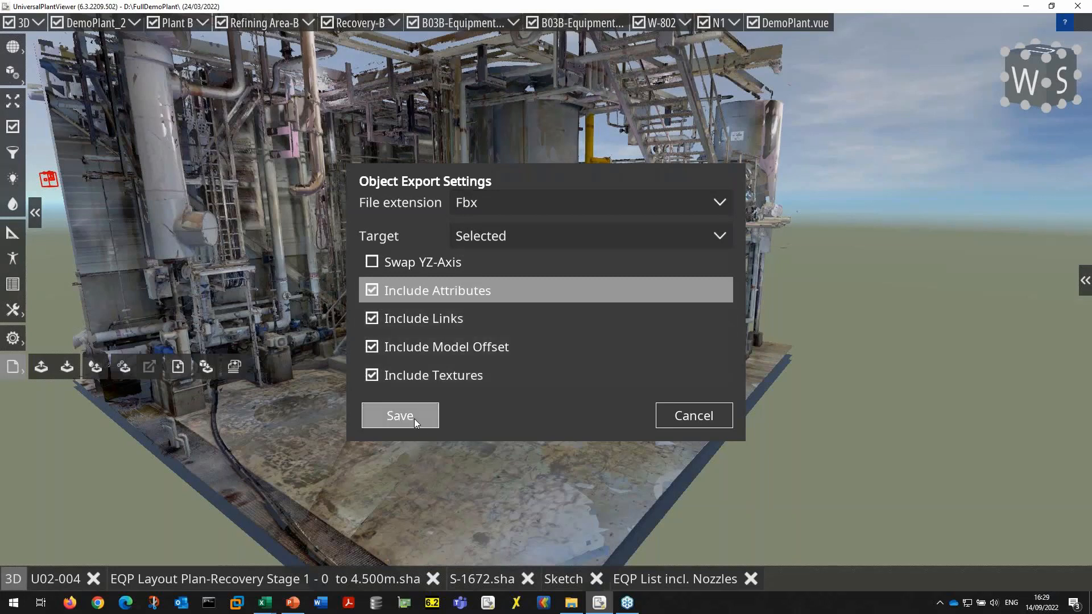
# Set the export target to Visible and change the format to Dgn with attributes included
pyautogui.click(538, 237)
pyautogui.click(508, 264)
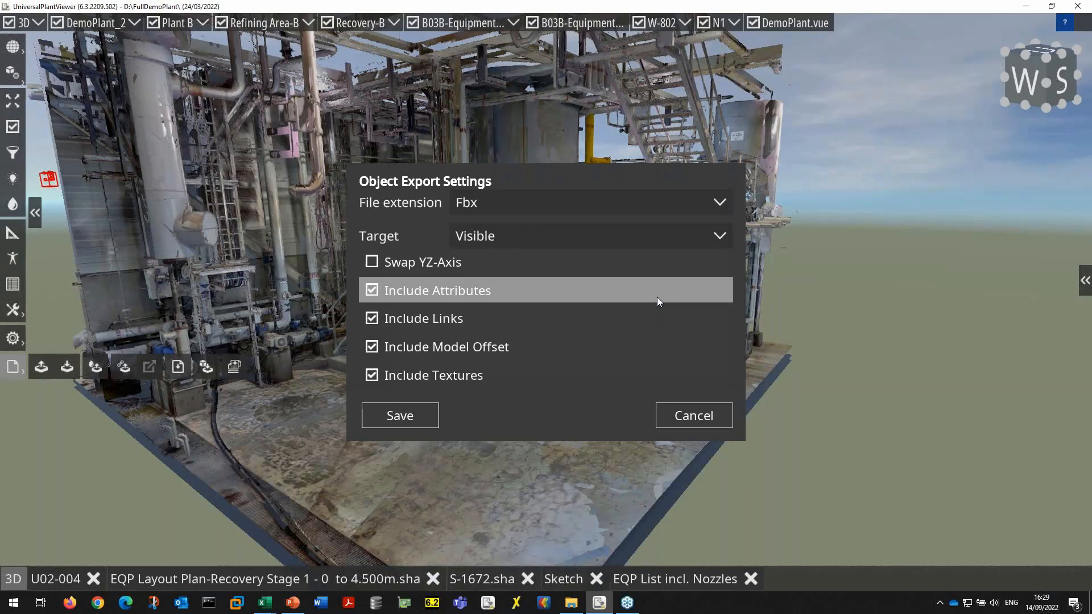
pyautogui.click(491, 206)
pyautogui.click(469, 252)
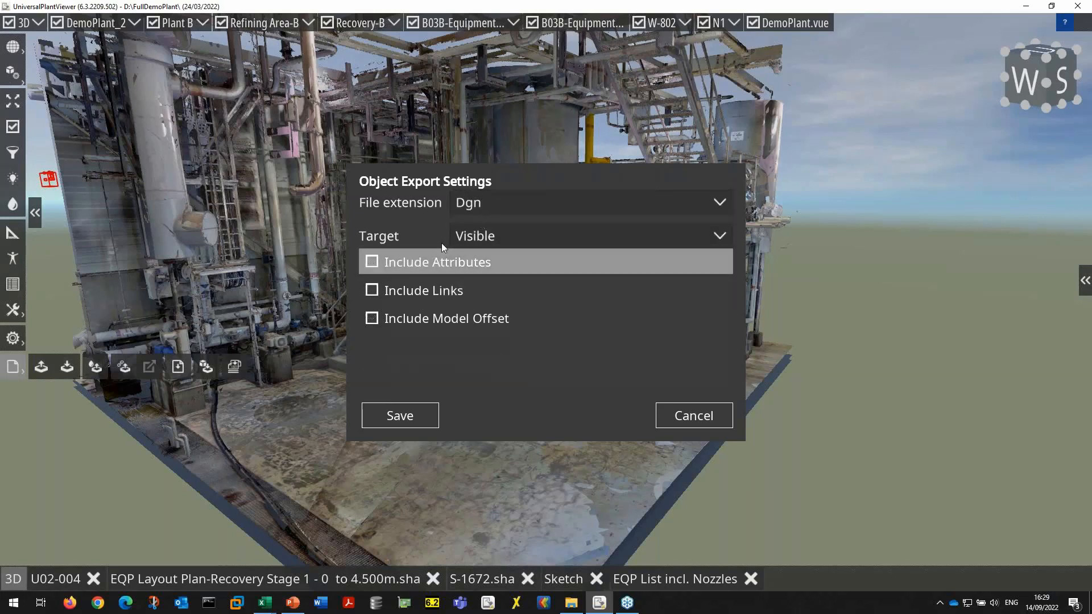
pyautogui.click(373, 264)
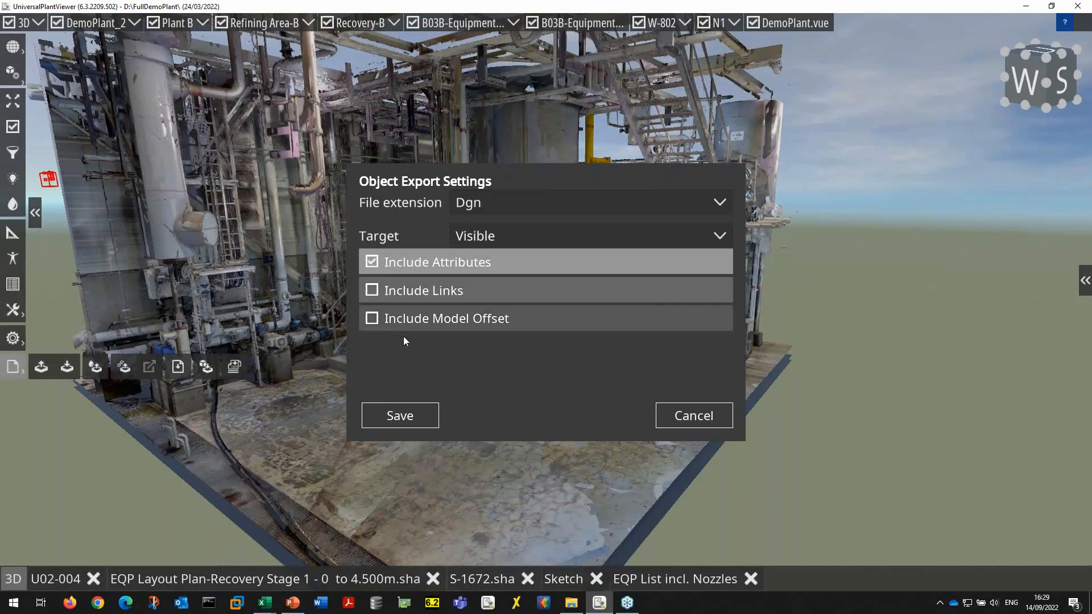